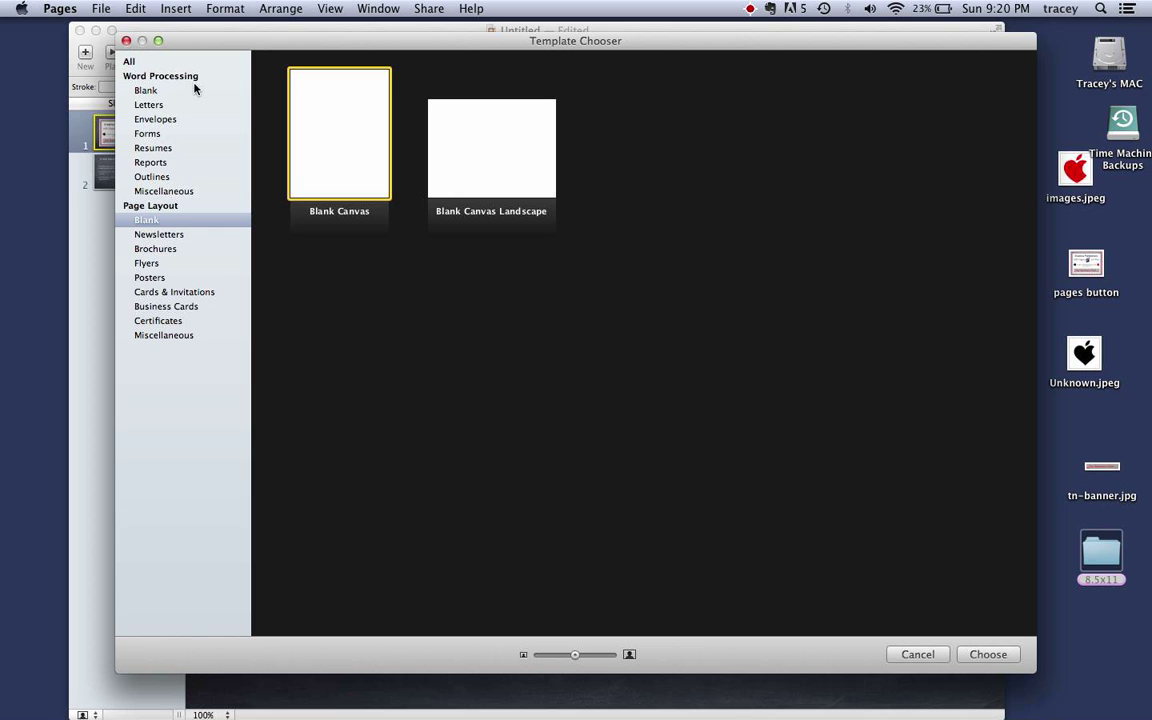
- Examine the word processing and page layout template categories, including blank, letters, resumes, reports, newsletters, brochures and flyers
click(156, 93)
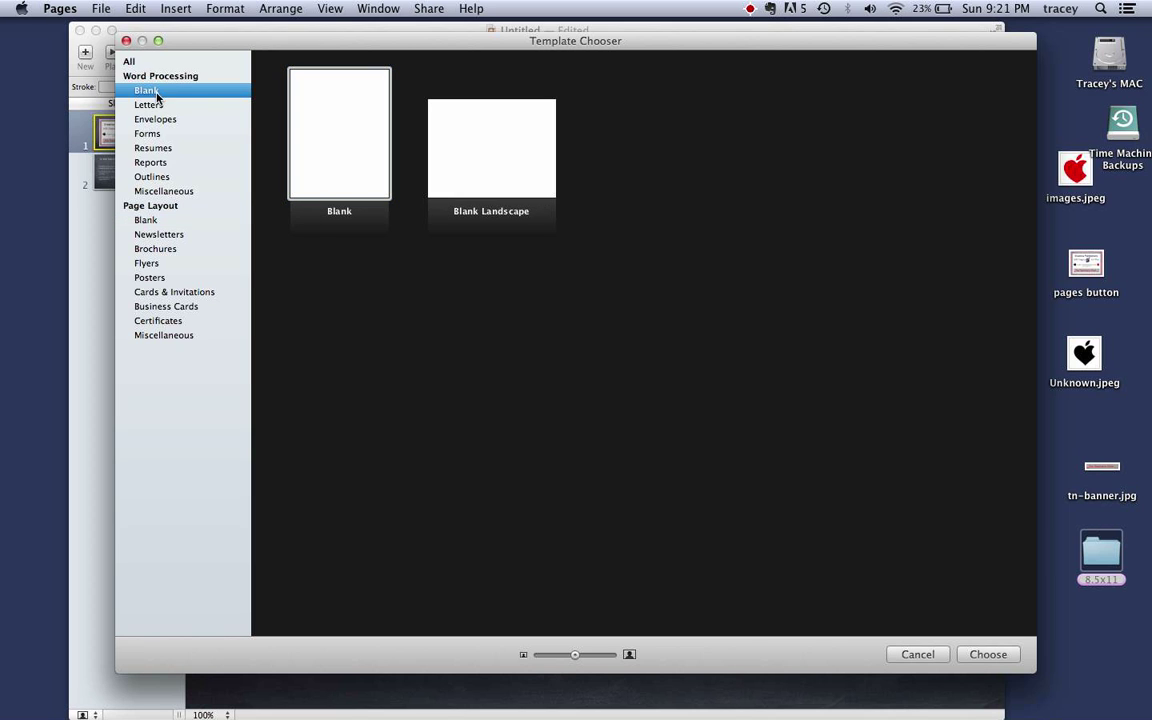
click(152, 222)
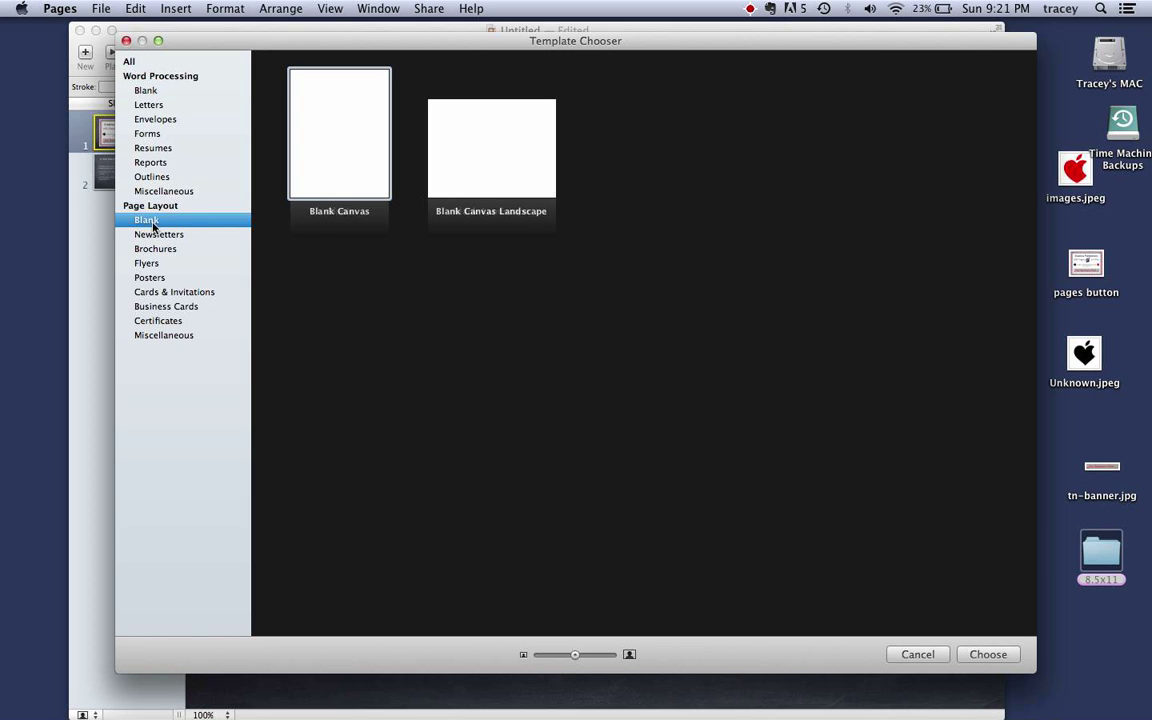
click(152, 108)
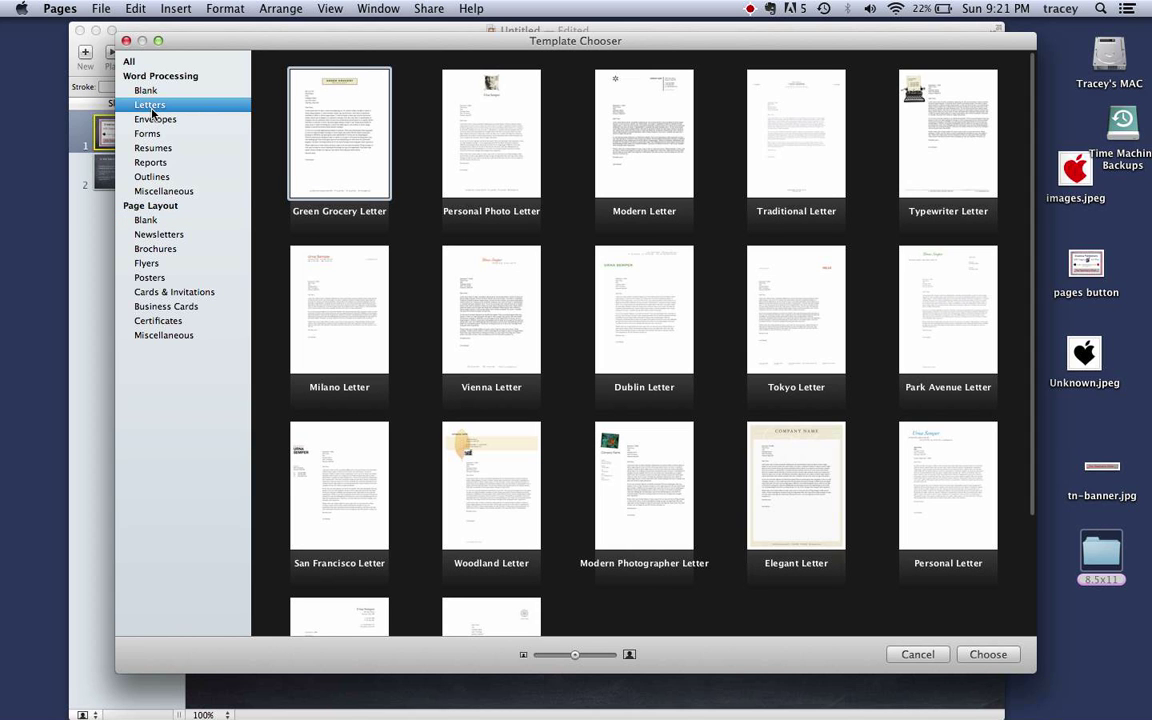
click(152, 149)
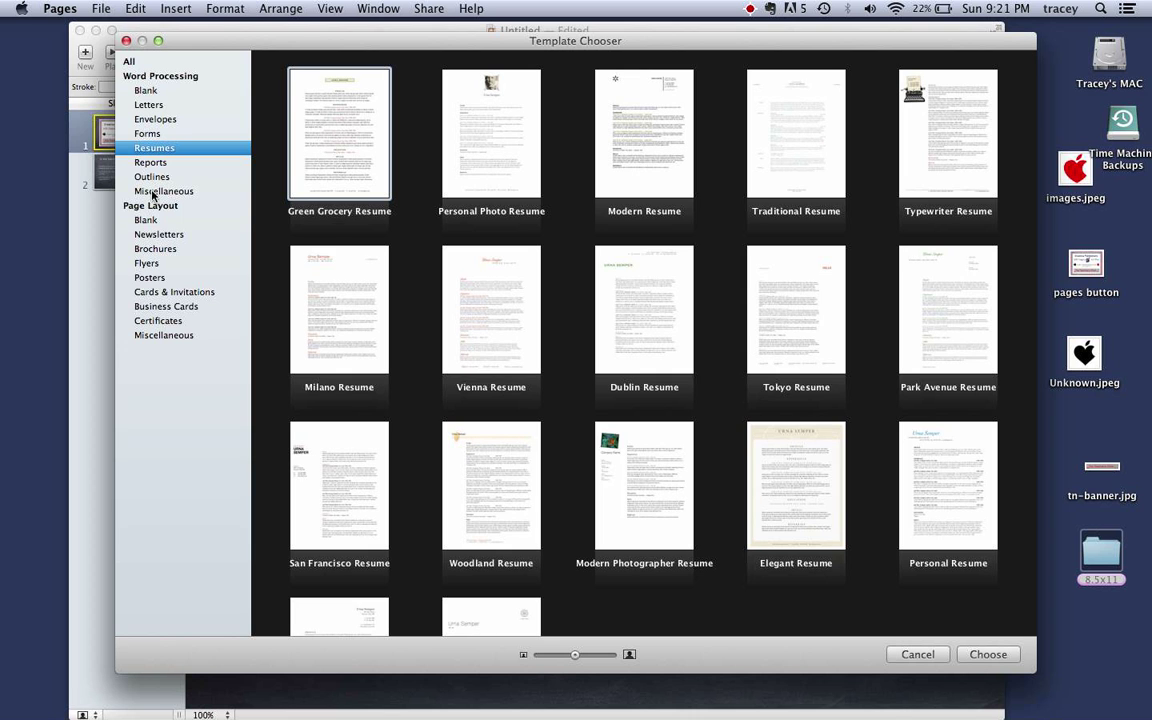
click(151, 163)
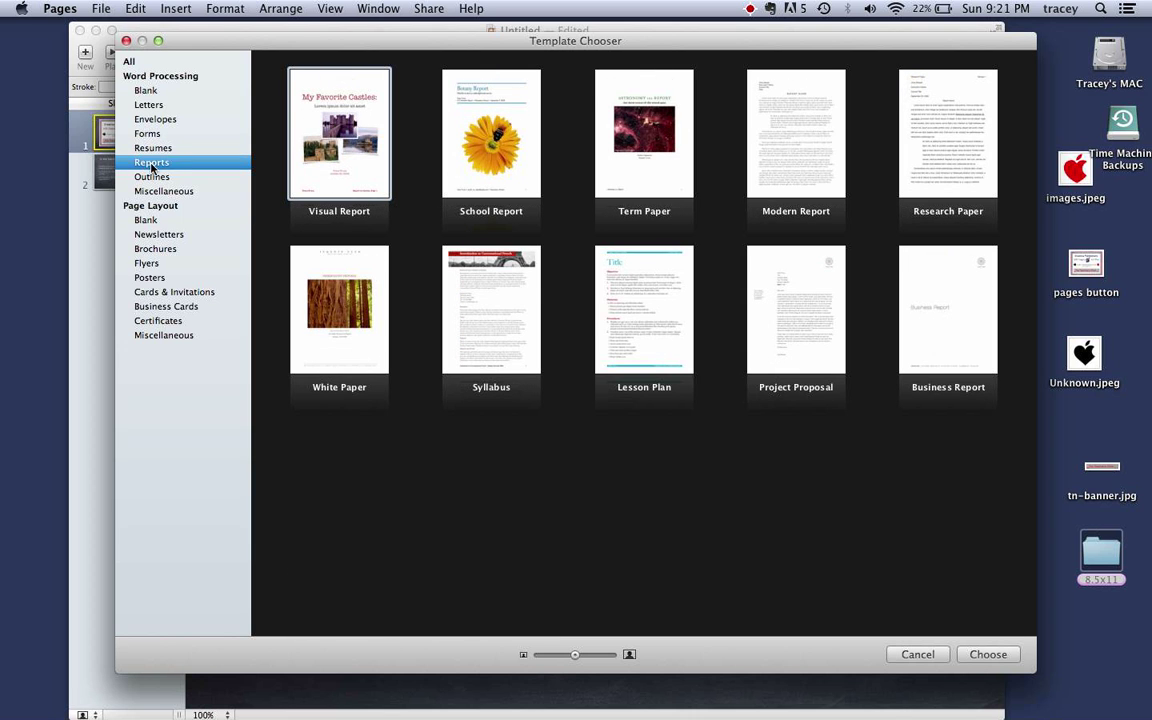
click(165, 236)
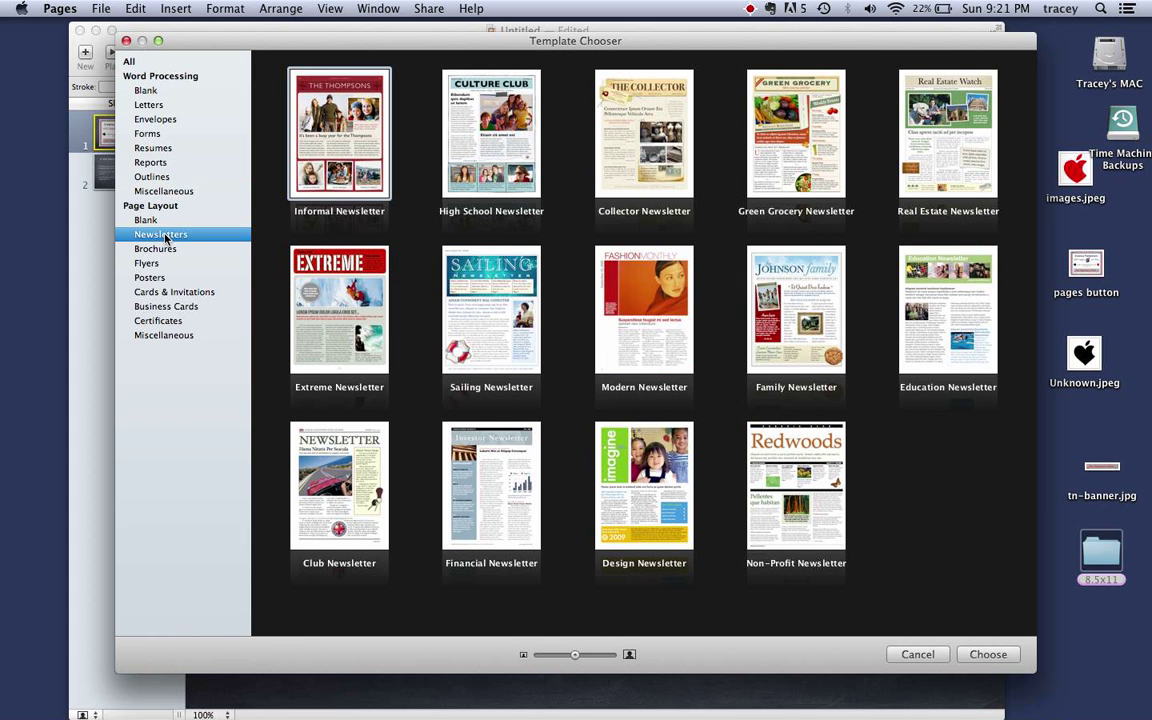
click(155, 249)
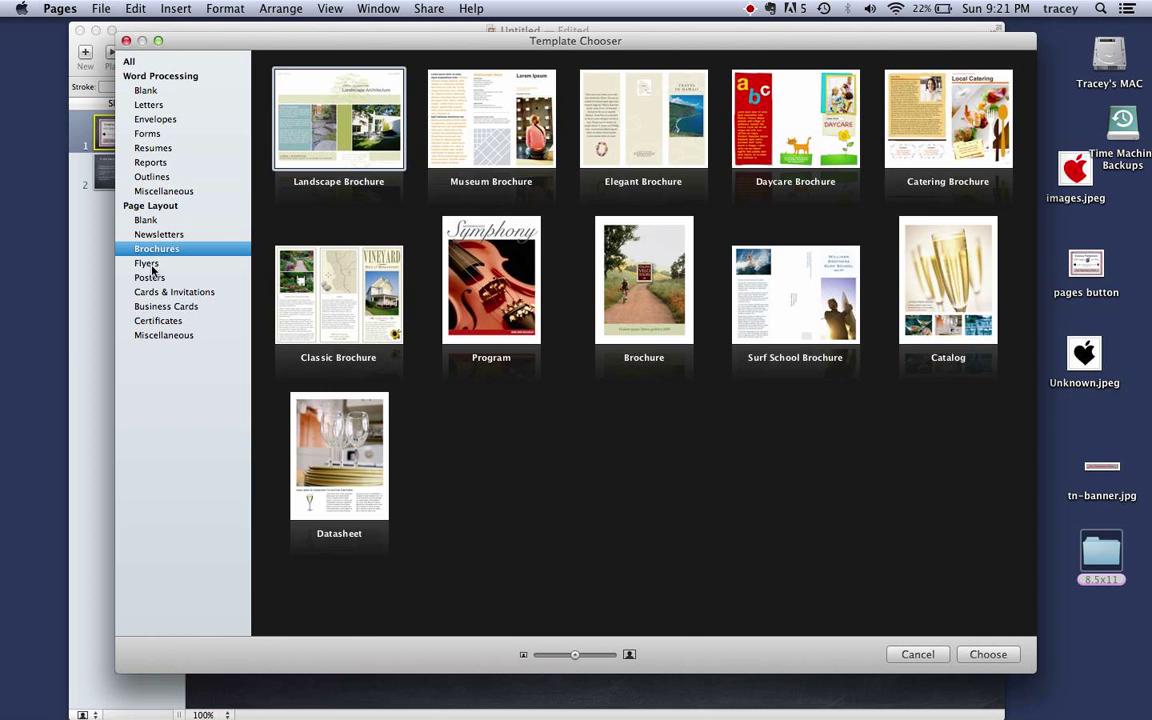
click(150, 265)
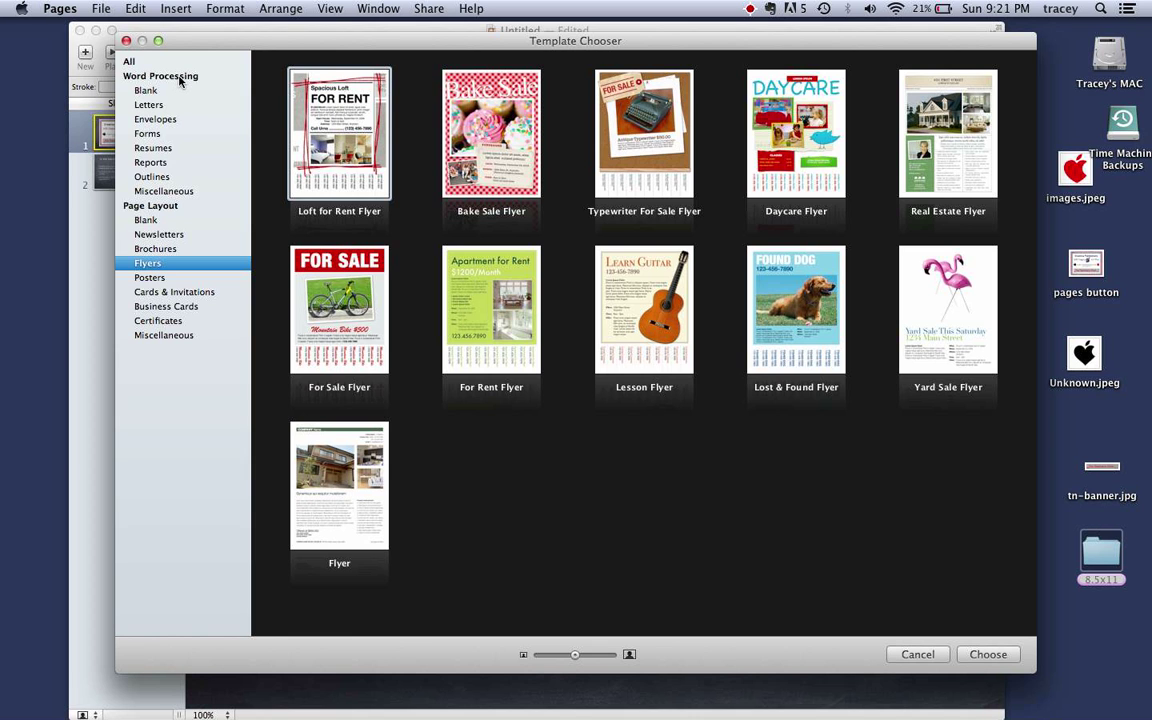
click(160, 107)
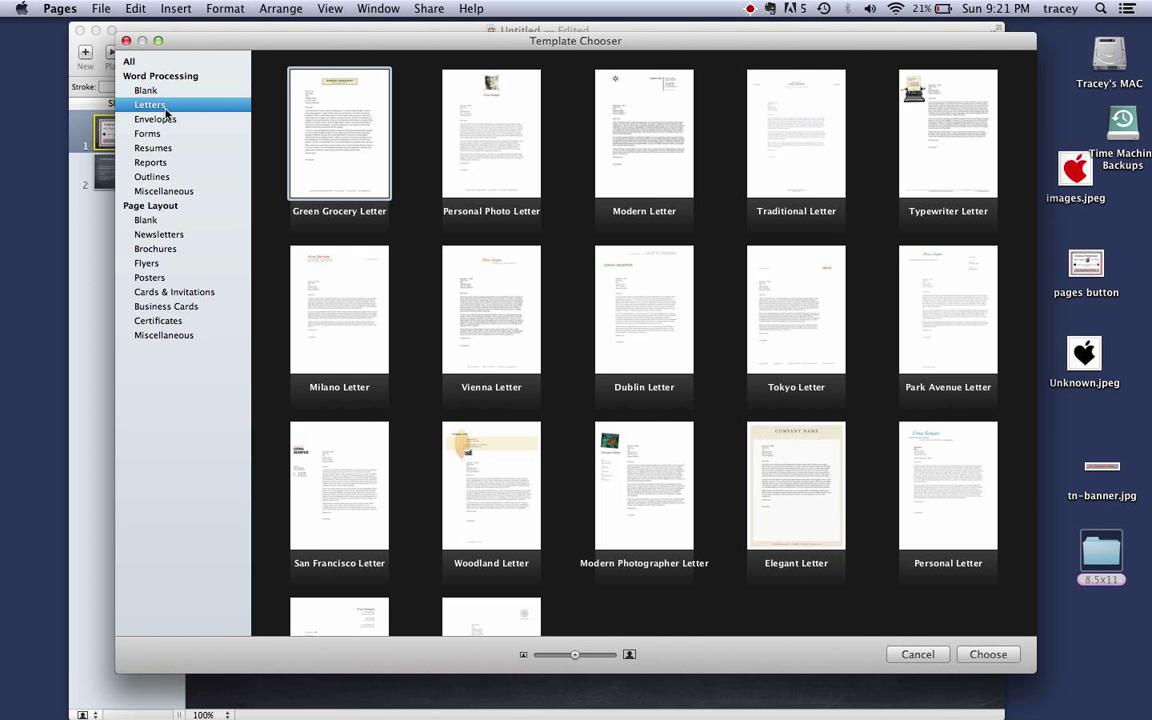
- Create a blank portrait page layout document from the Blank Canvas template
click(147, 221)
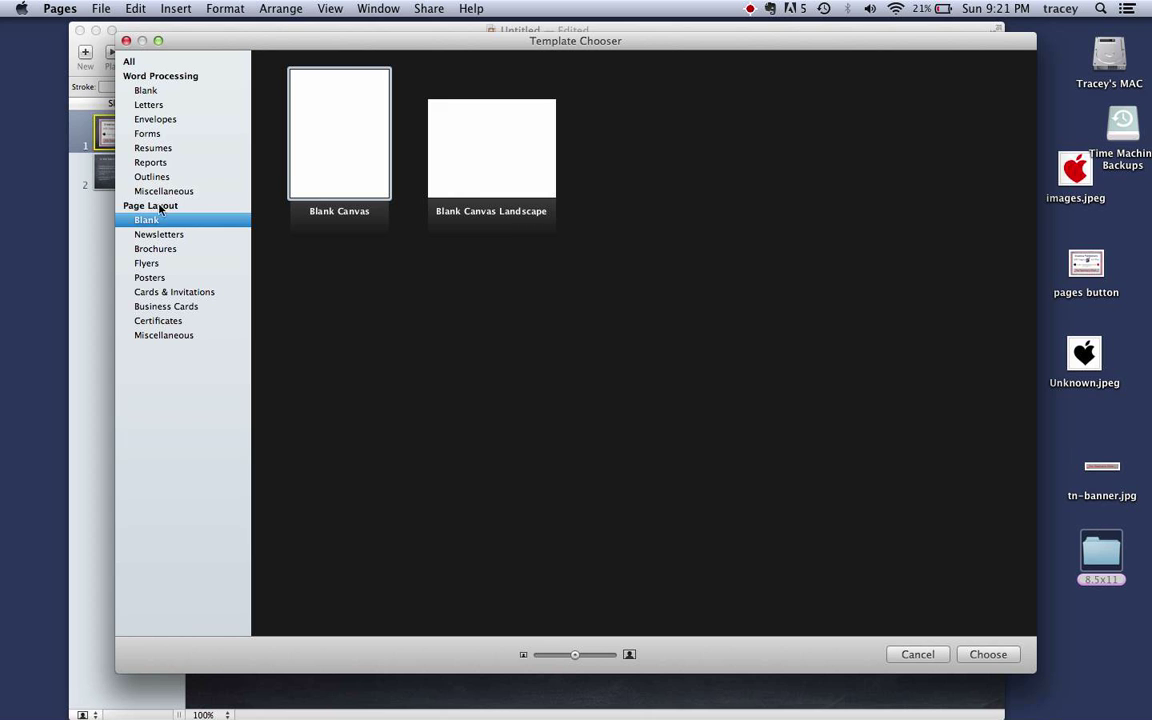
double_click(356, 134)
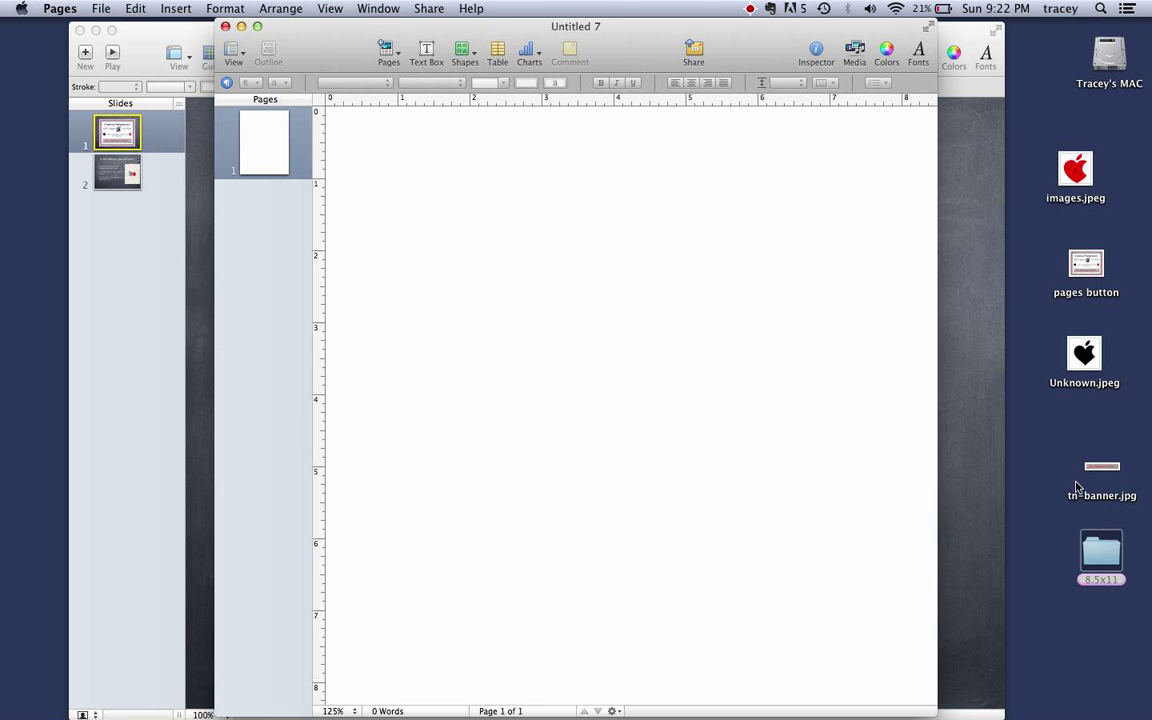
- Insert 1.png from the png subfolder of the desktop's 8.5x11 folder into the blank page and minimize the Finder window
double_click(1095, 552)
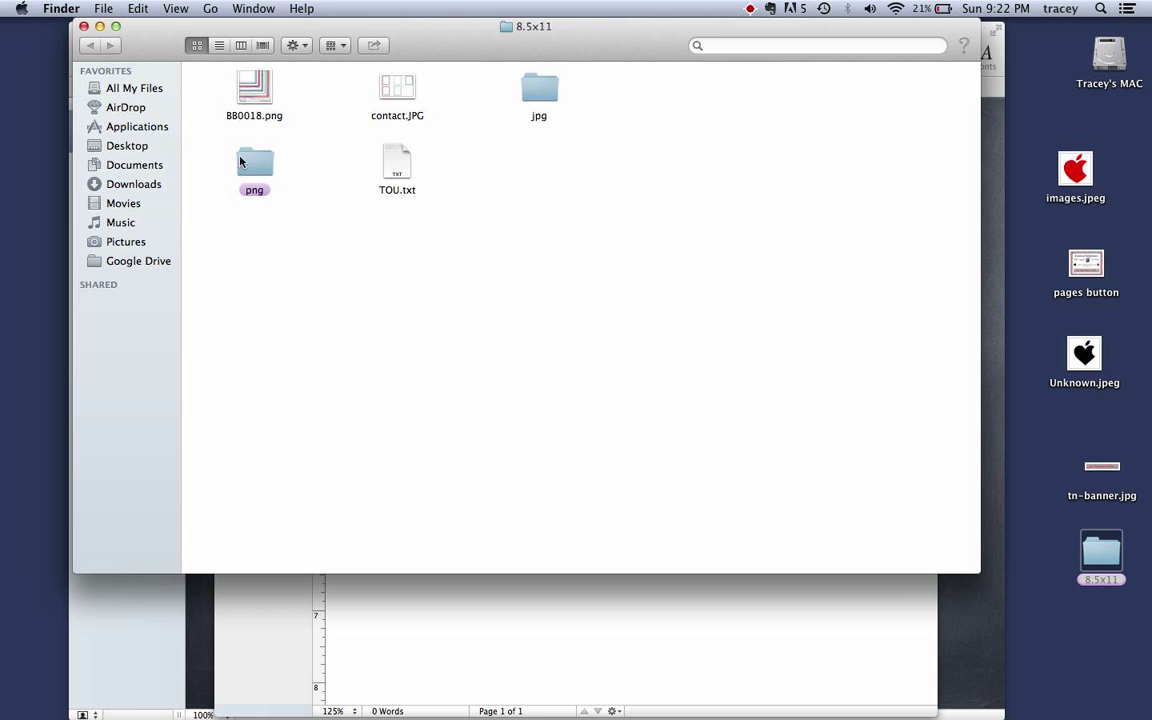
double_click(253, 168)
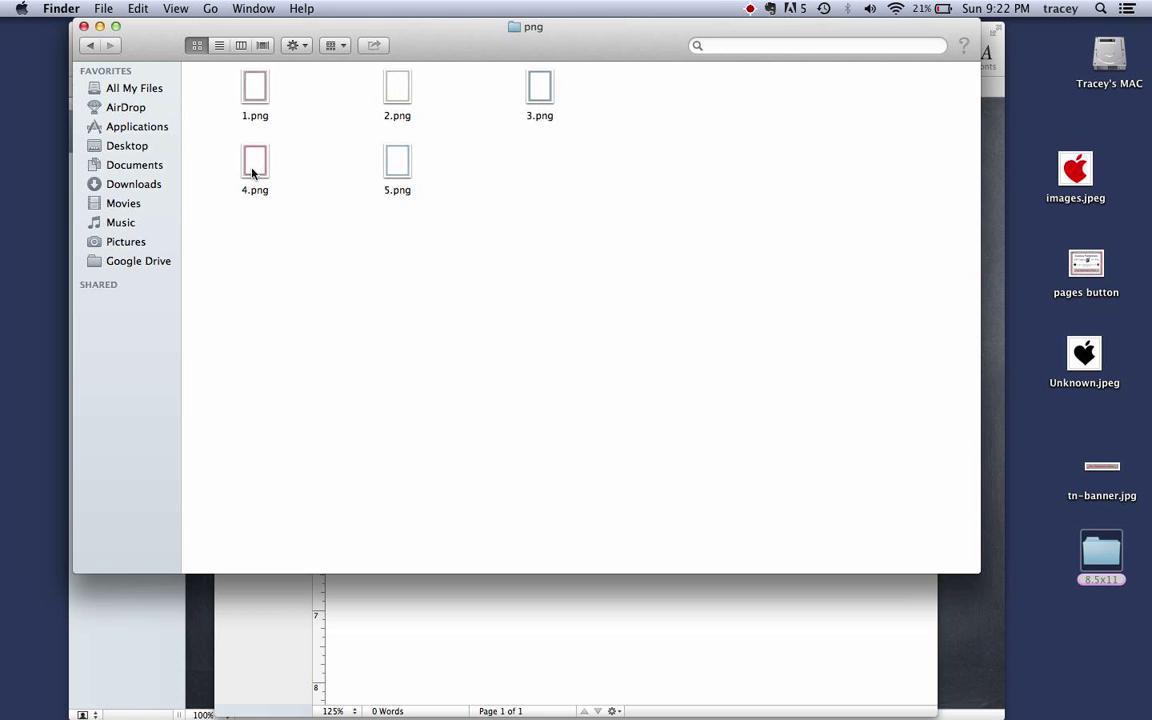
click(263, 46)
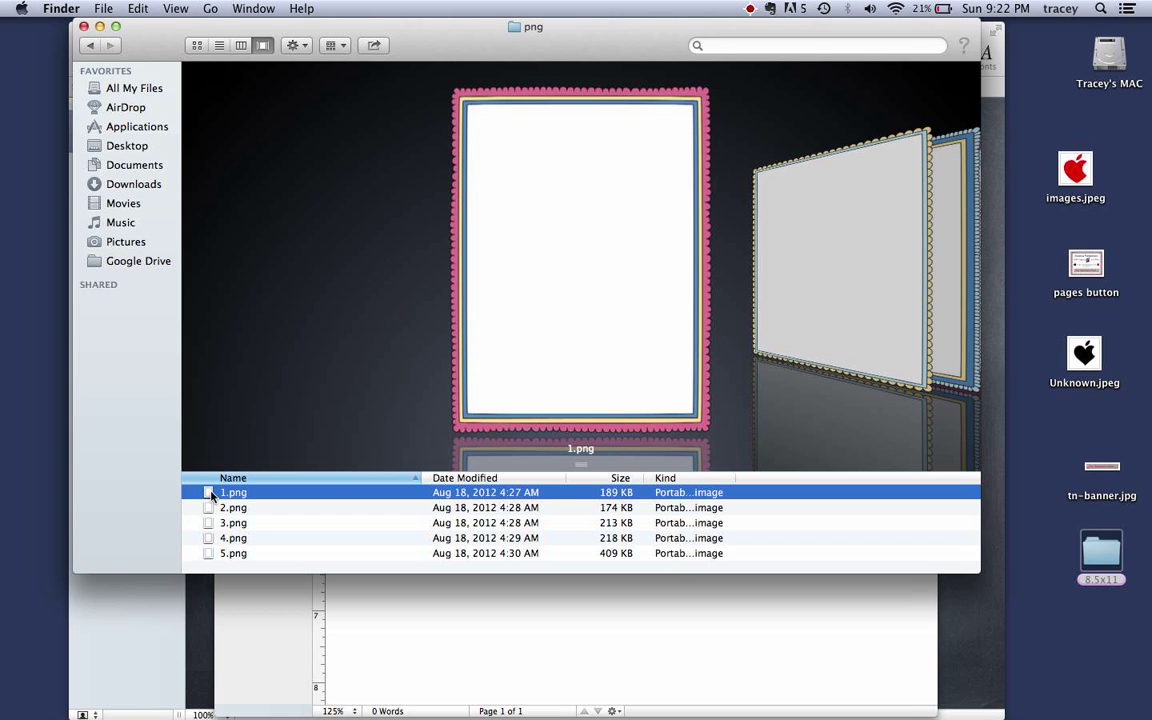
drag(211, 495, 414, 627)
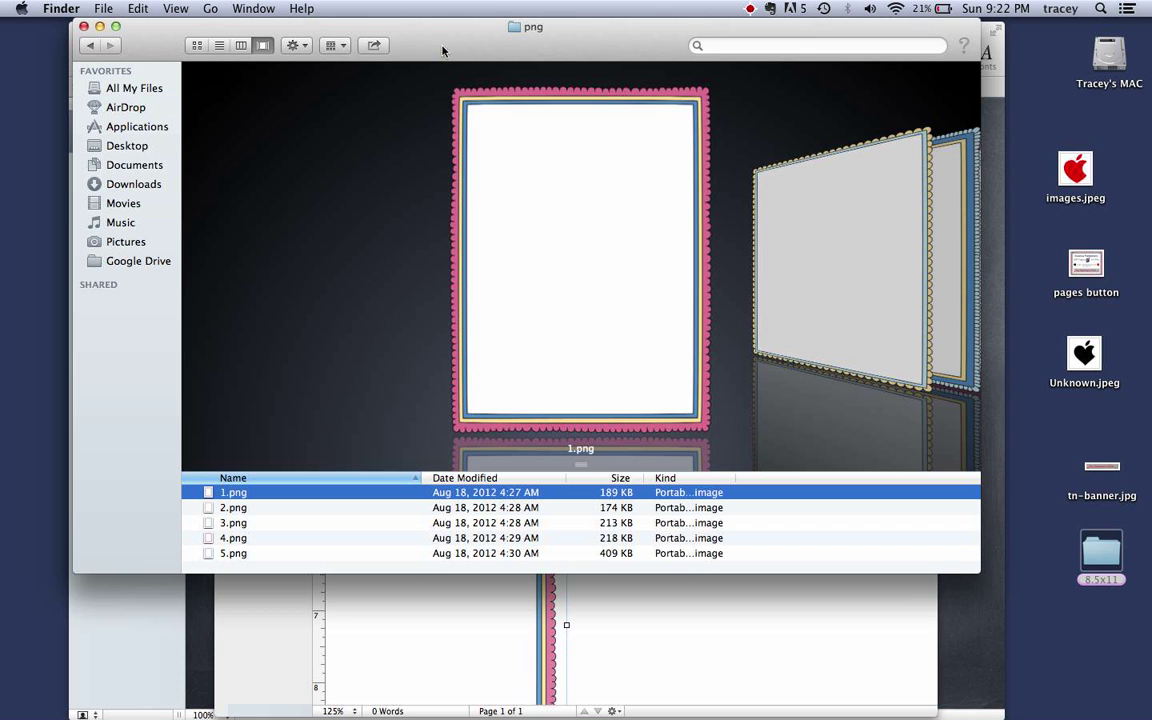
click(100, 26)
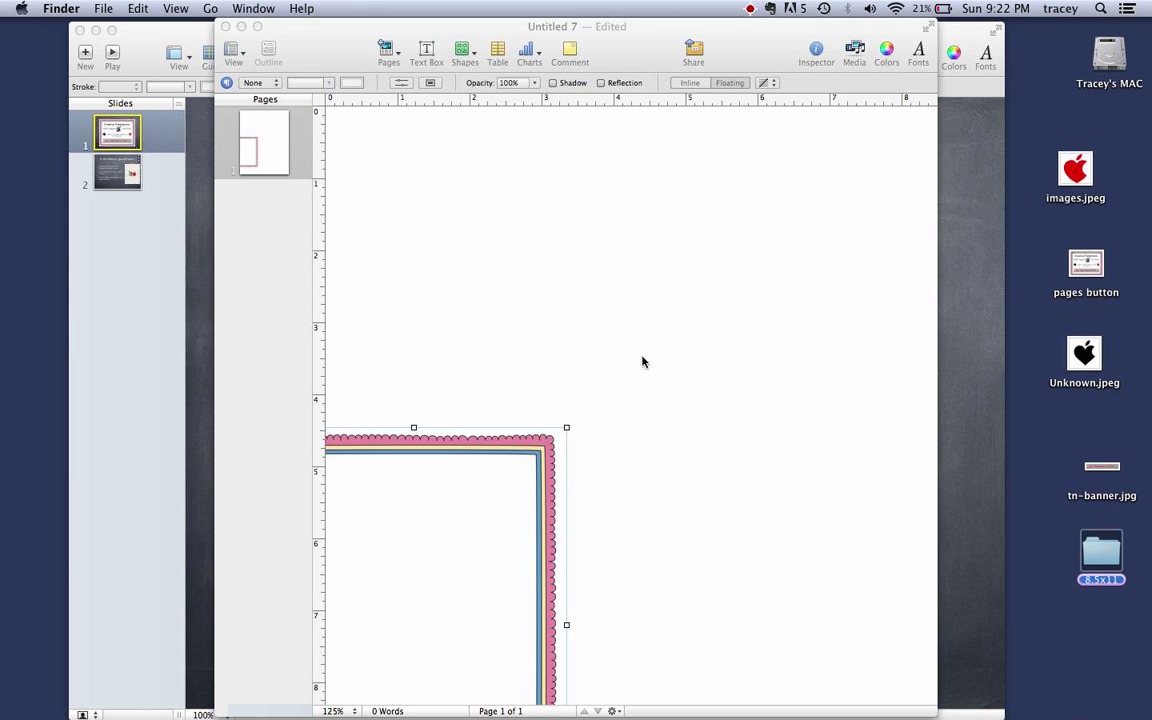
- Move the pink scalloped frame to the upper middle of the page and set the Pages and Keynote windows side by side
drag(474, 449, 662, 155)
drag(575, 32, 275, 54)
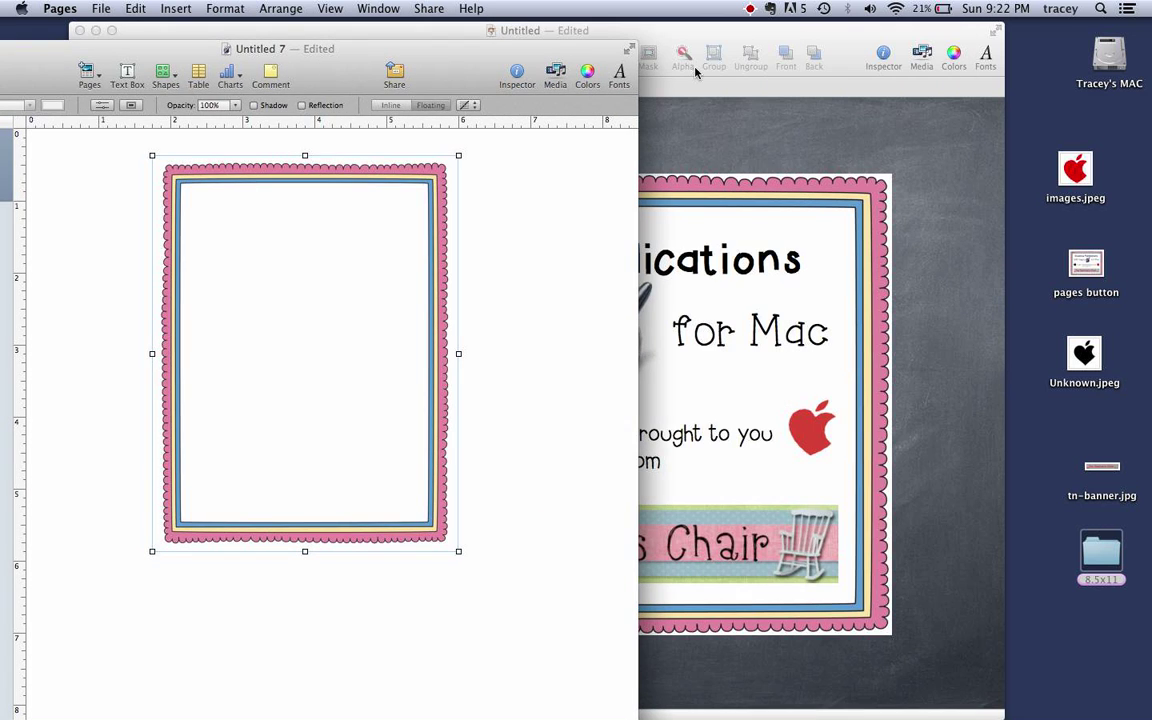
double_click(1000, 31)
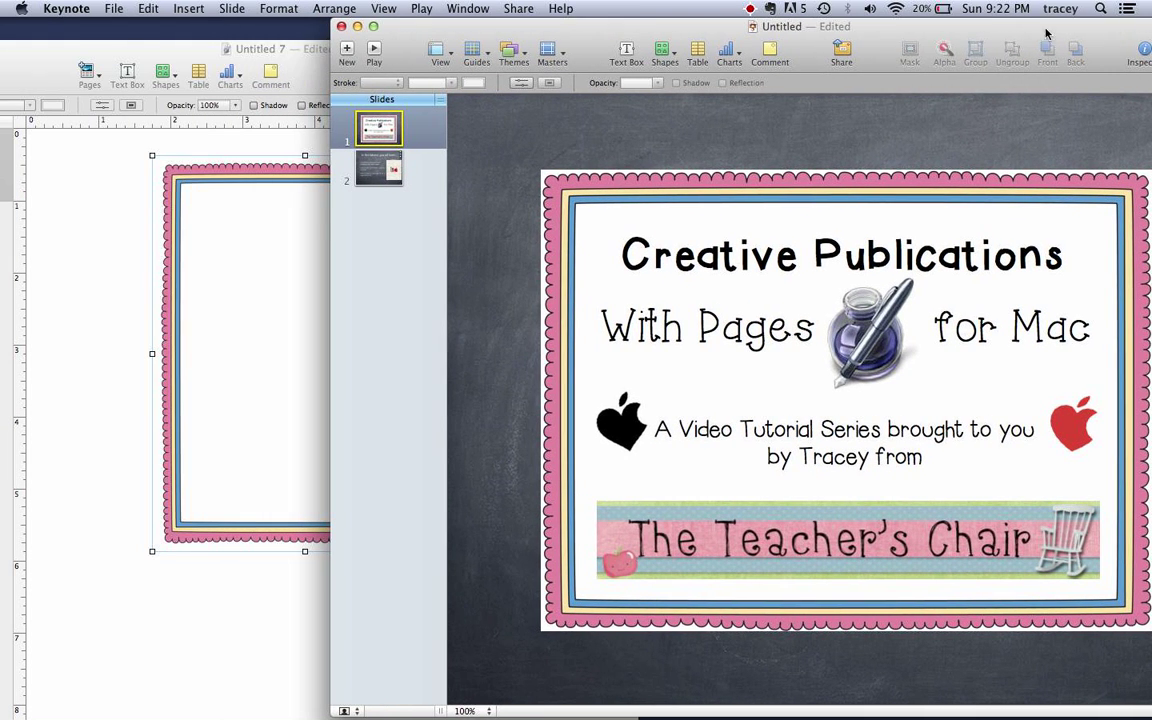
click(134, 281)
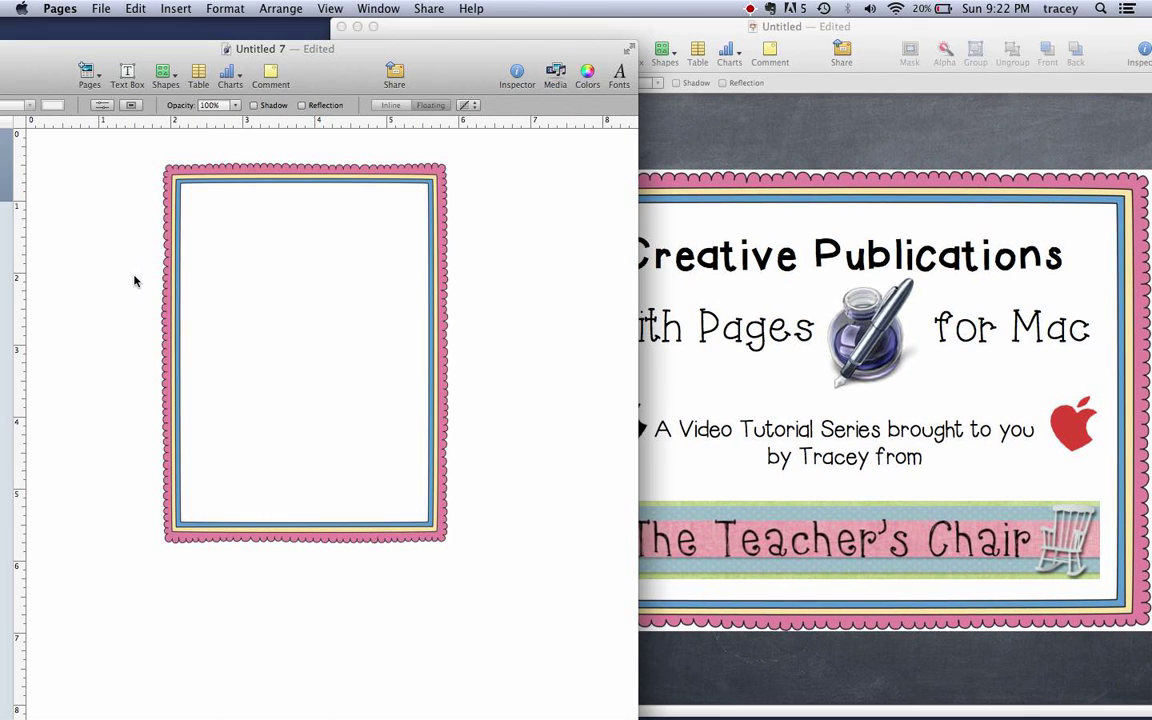
- Rotate the pink scalloped frame freehand to an angle of about 79.3°
click(310, 175)
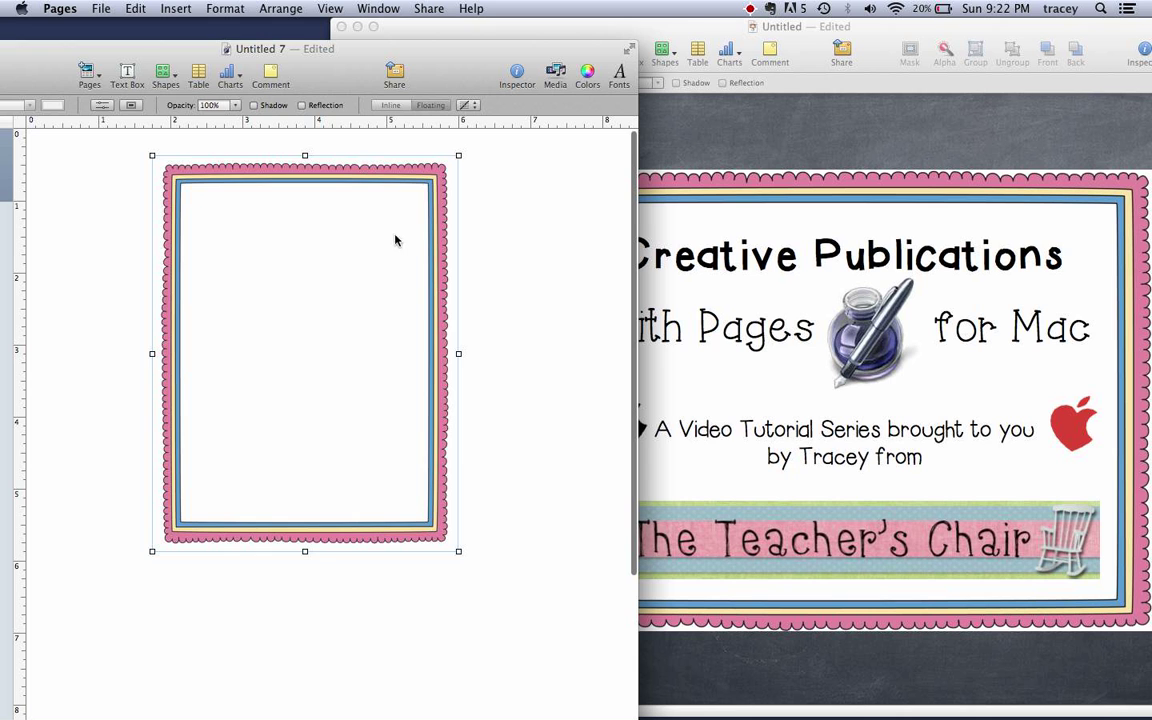
mouse_move(411, 231)
mouse_down()
mouse_move(406, 239)
mouse_move(411, 231)
mouse_up()
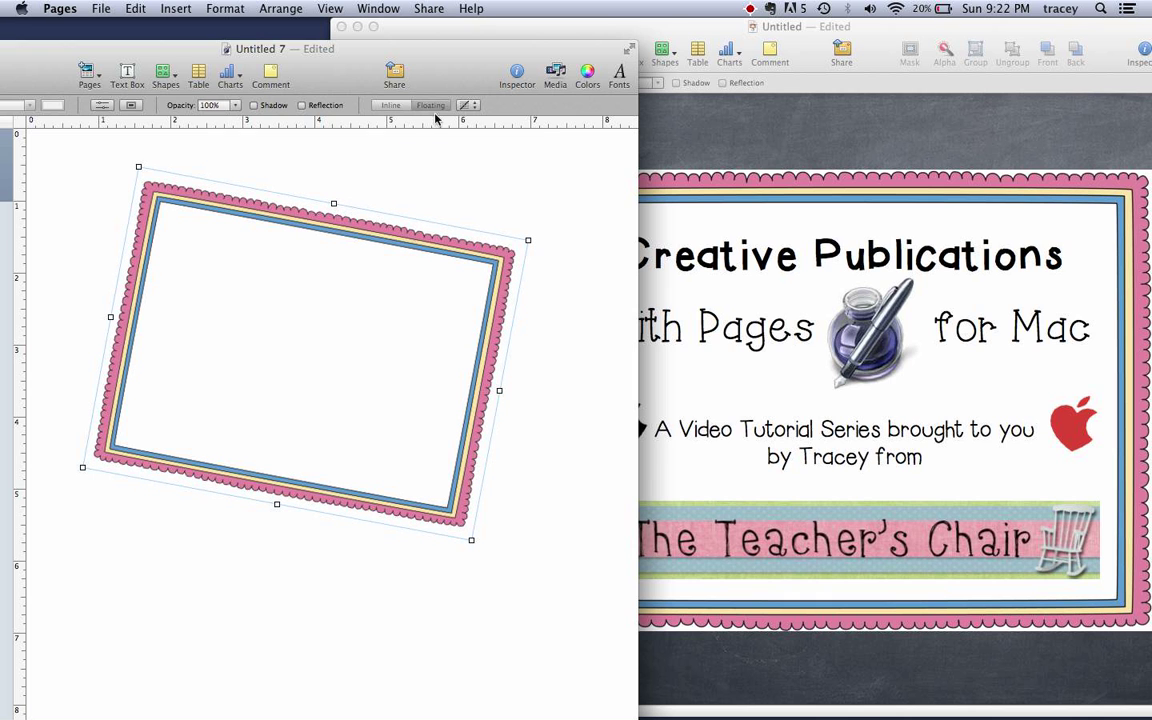
- Set the scalloped frame's rotation angle to exactly 90° in the Metrics inspector
drag(430, 77, 589, 69)
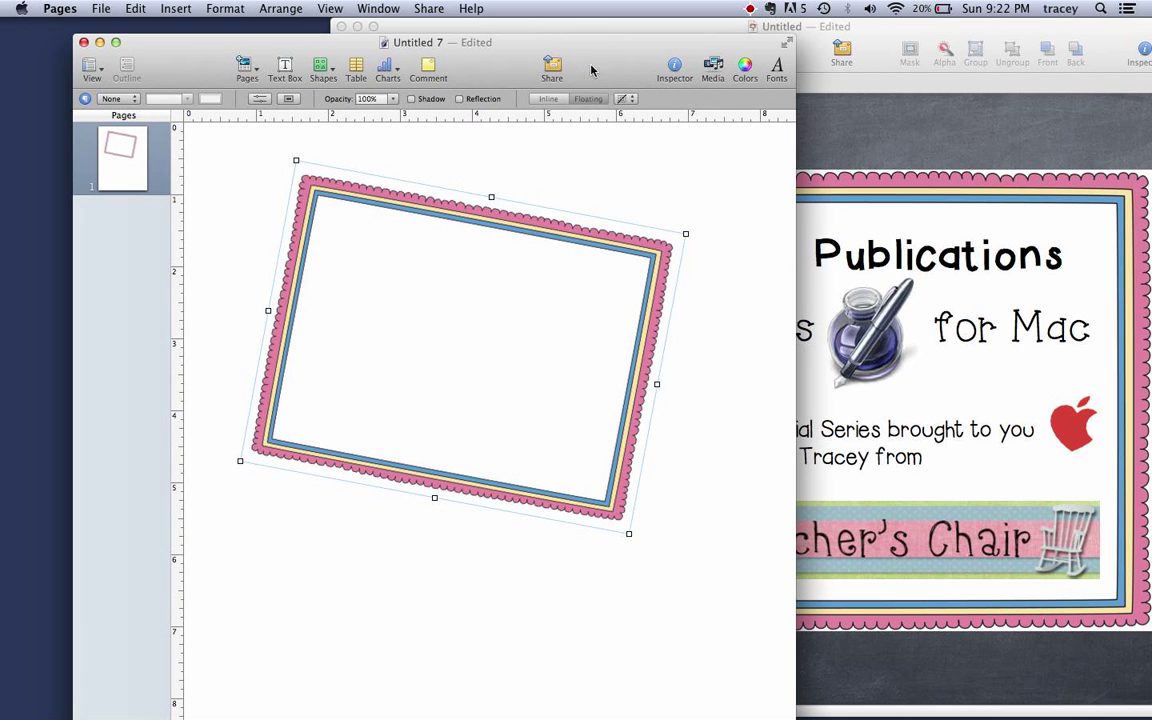
click(675, 66)
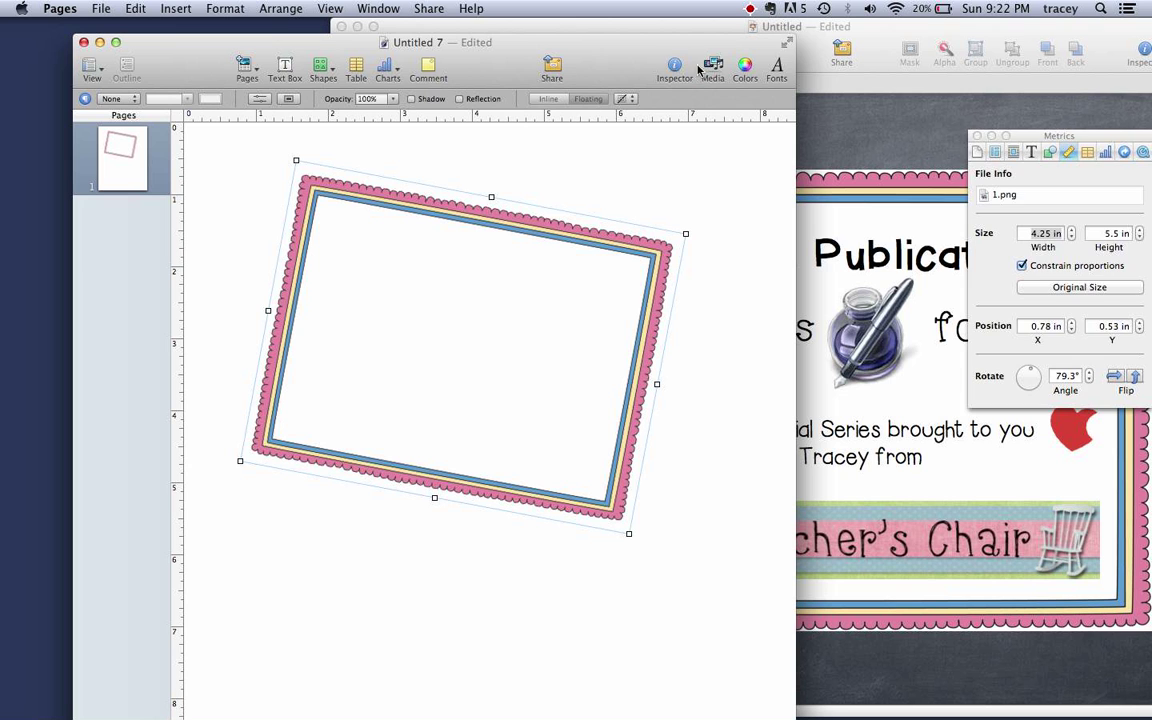
drag(1085, 127, 840, 238)
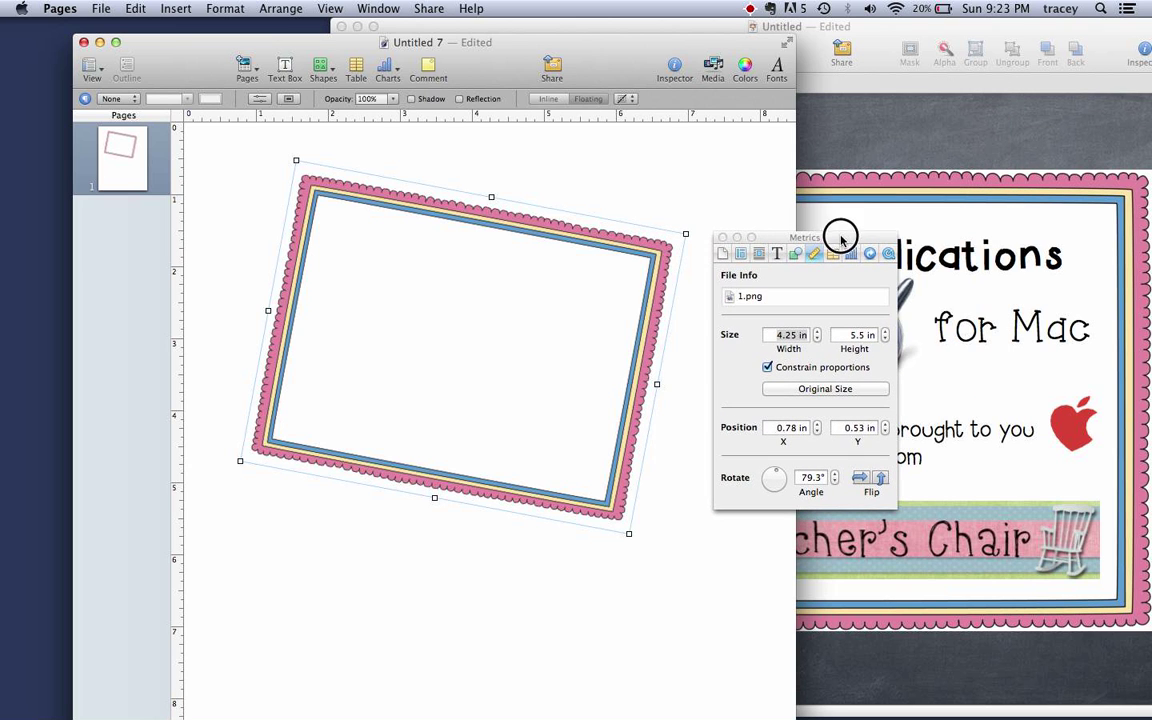
click(779, 253)
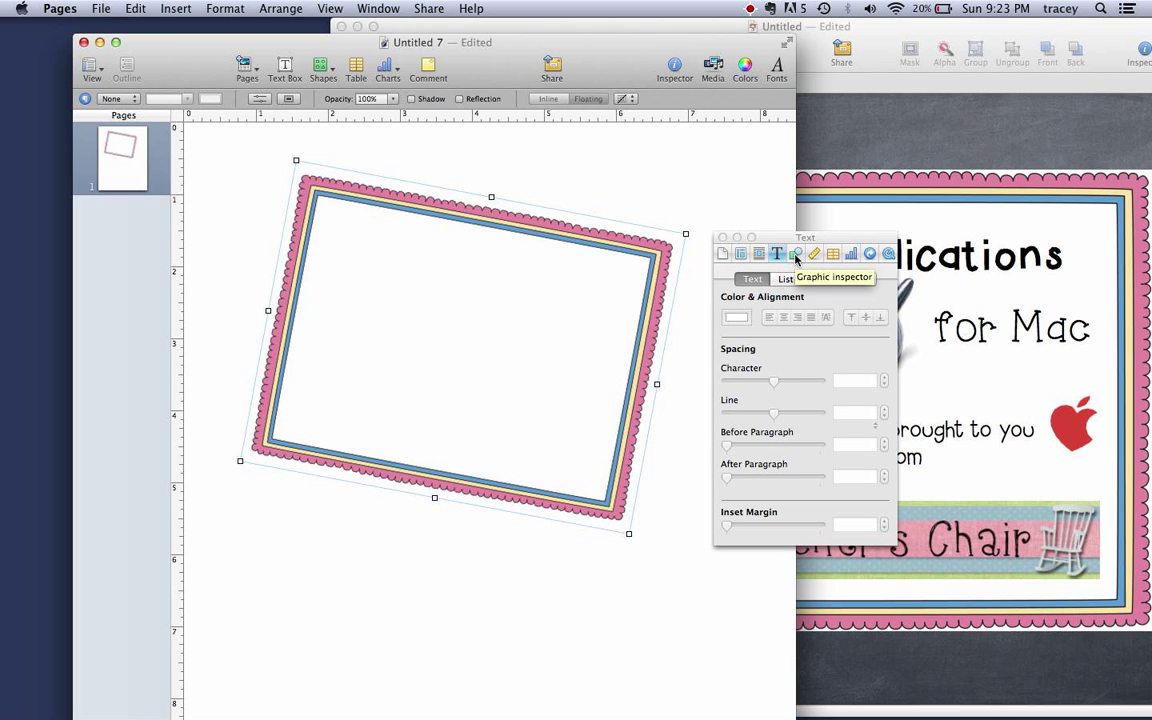
click(796, 255)
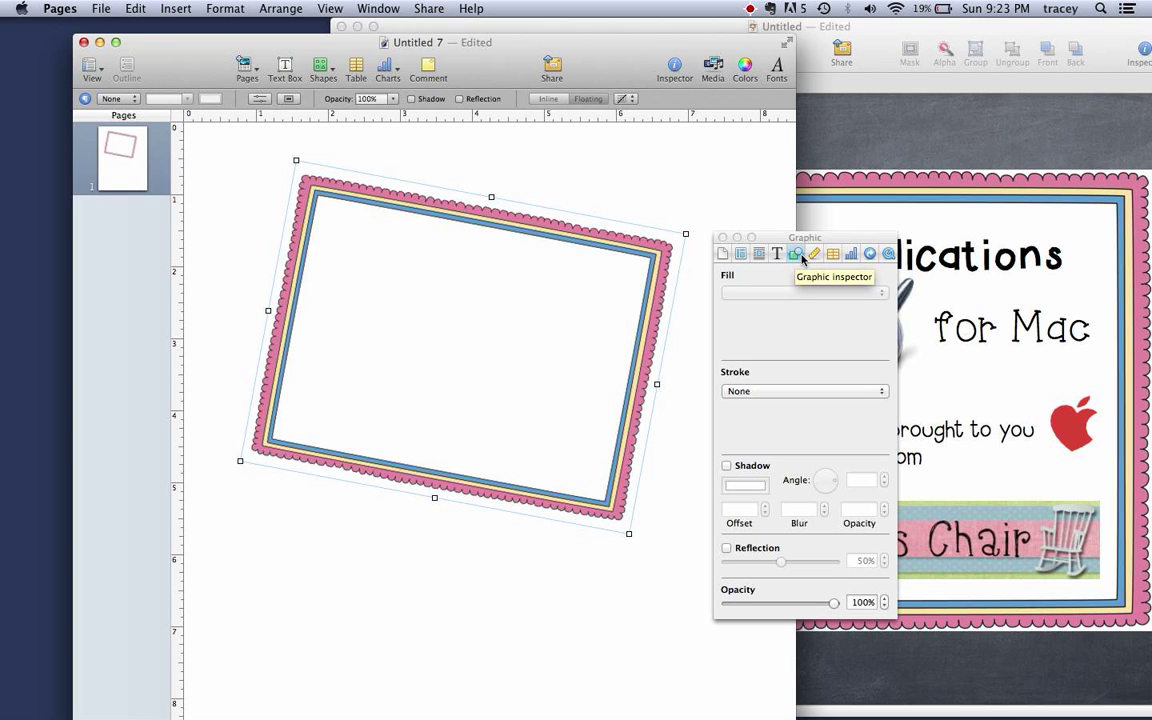
click(816, 257)
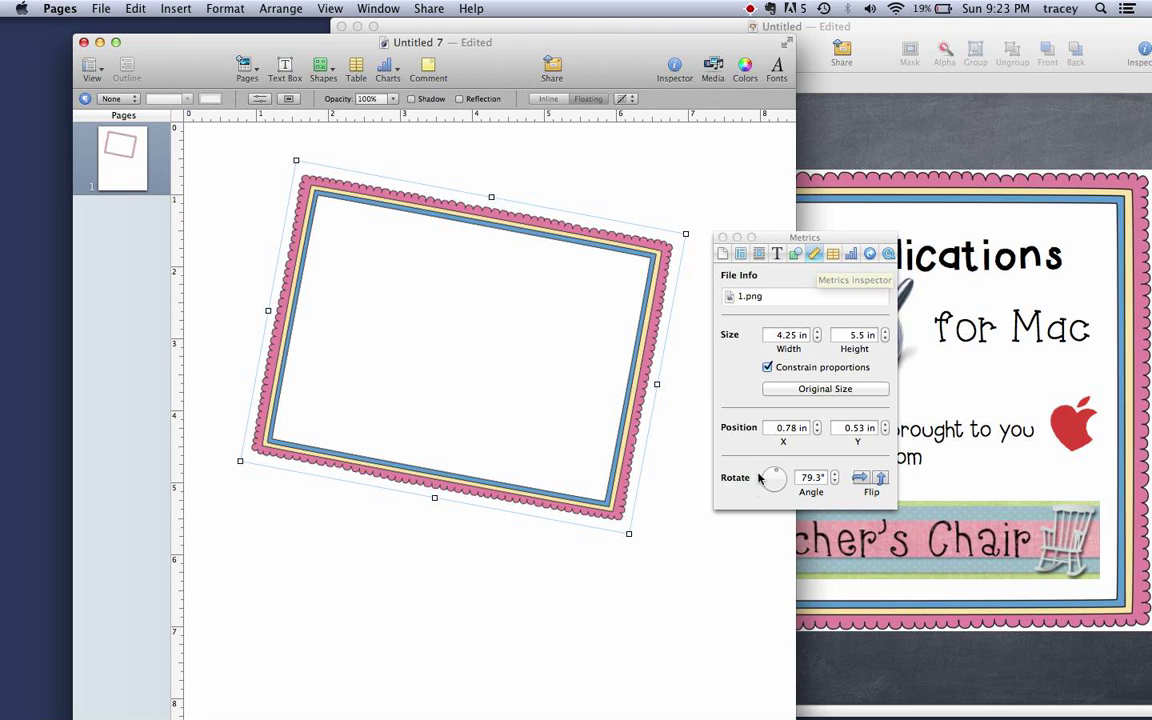
double_click(812, 477)
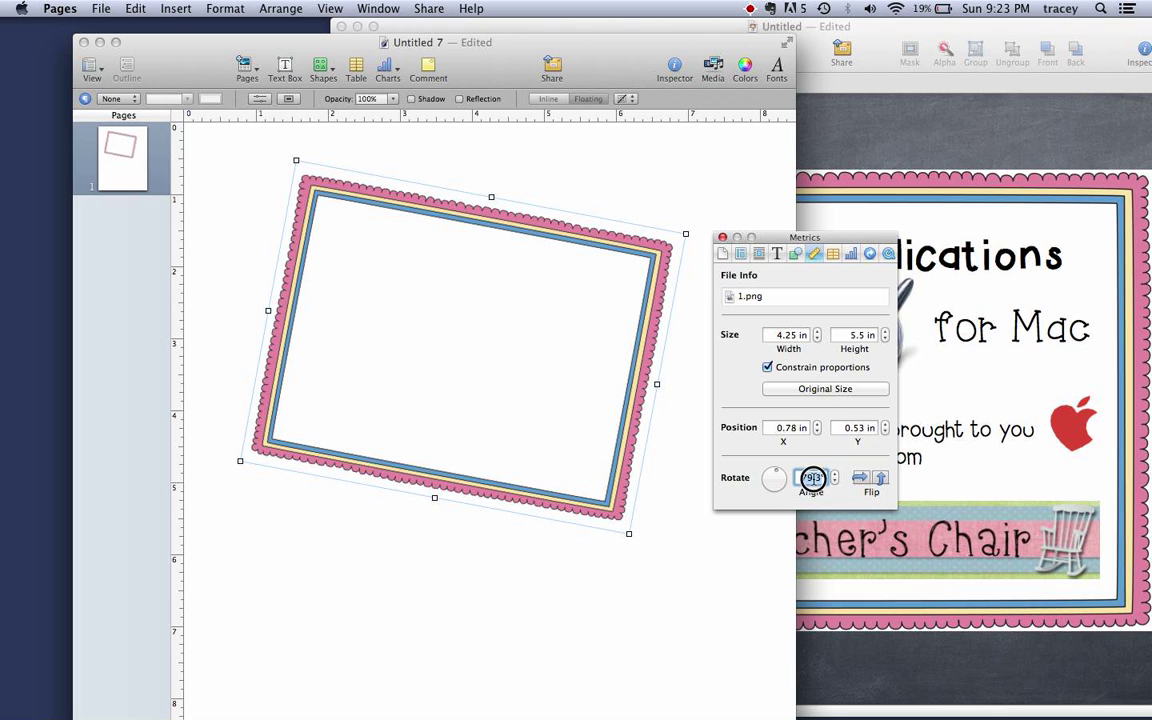
text(90)
key(Return)
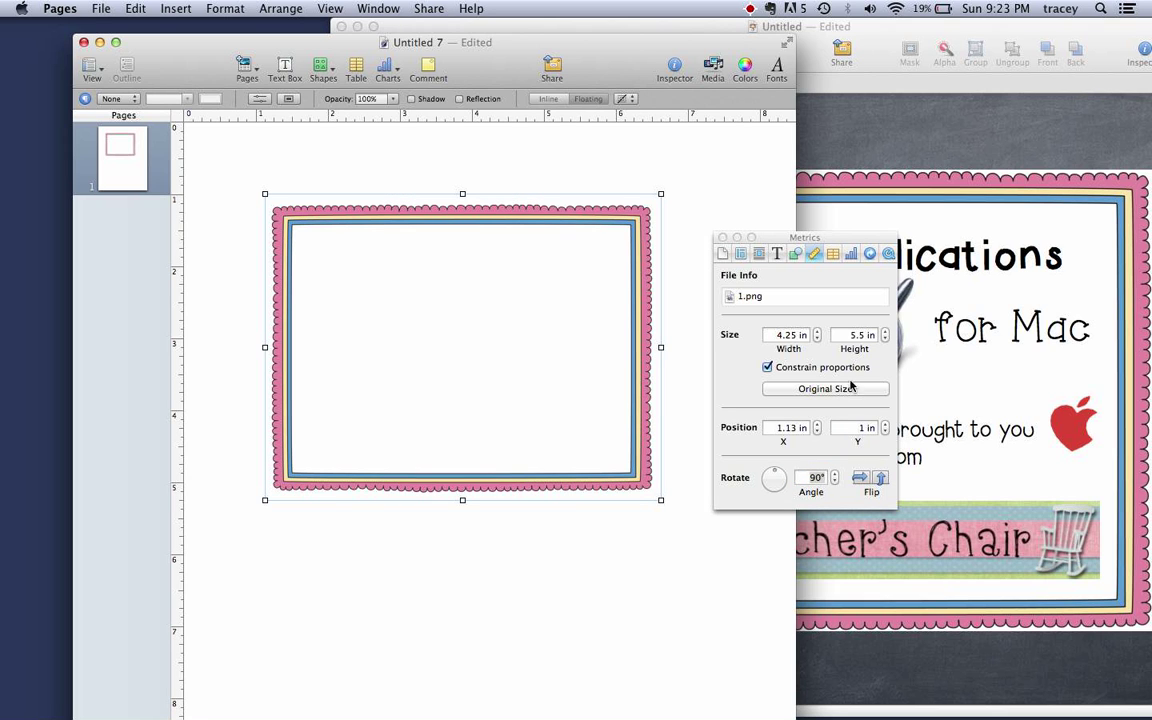
- Lower the frame's rotation angle in one-degree increments to about 83° and raise it back to 90°
click(835, 483)
click(835, 483)
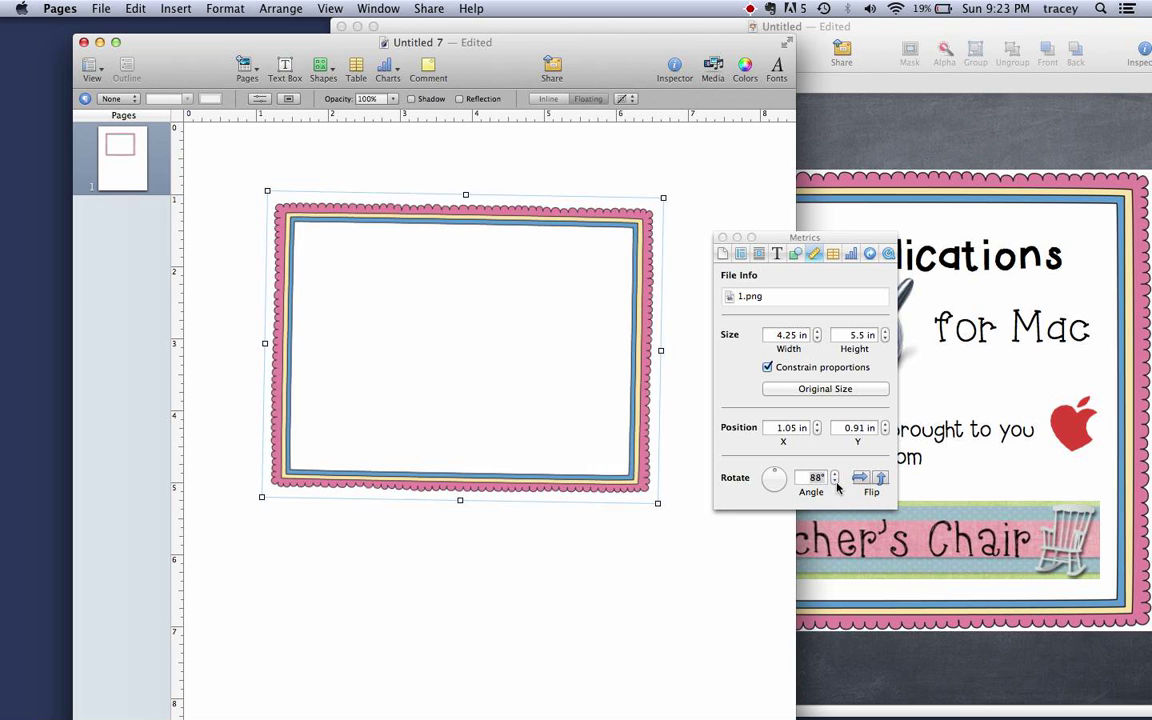
click(836, 483)
click(836, 483)
click(836, 483)
click(836, 483)
click(836, 483)
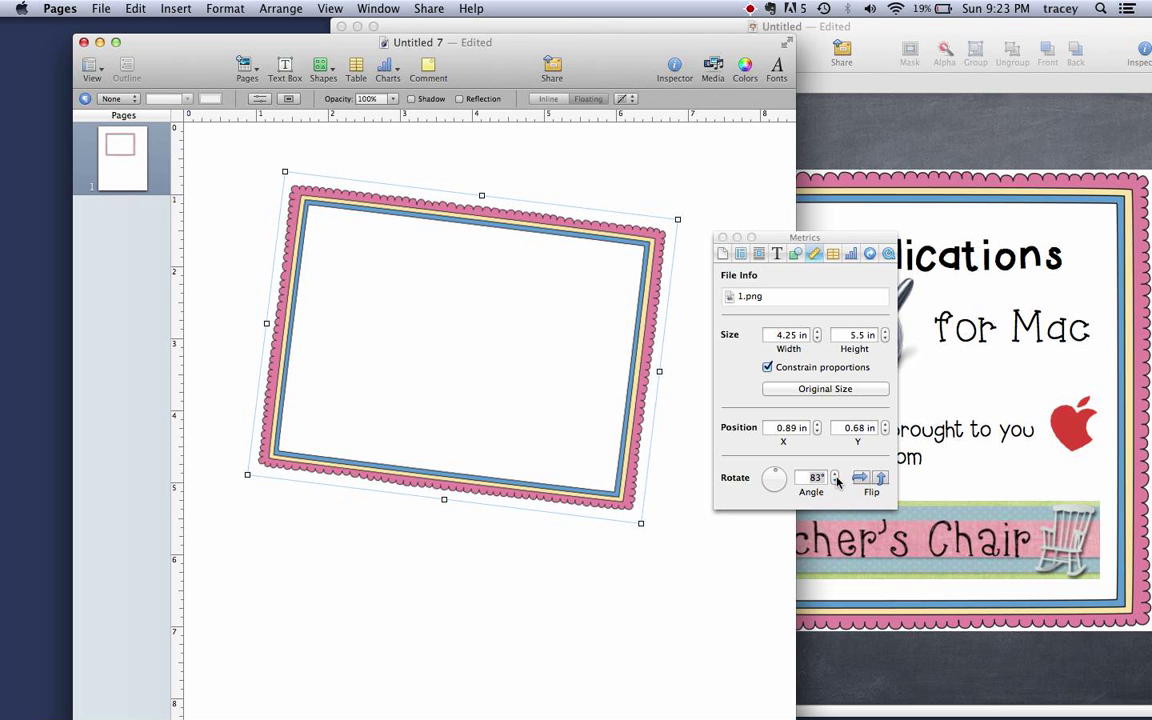
click(836, 483)
click(836, 477)
click(836, 477)
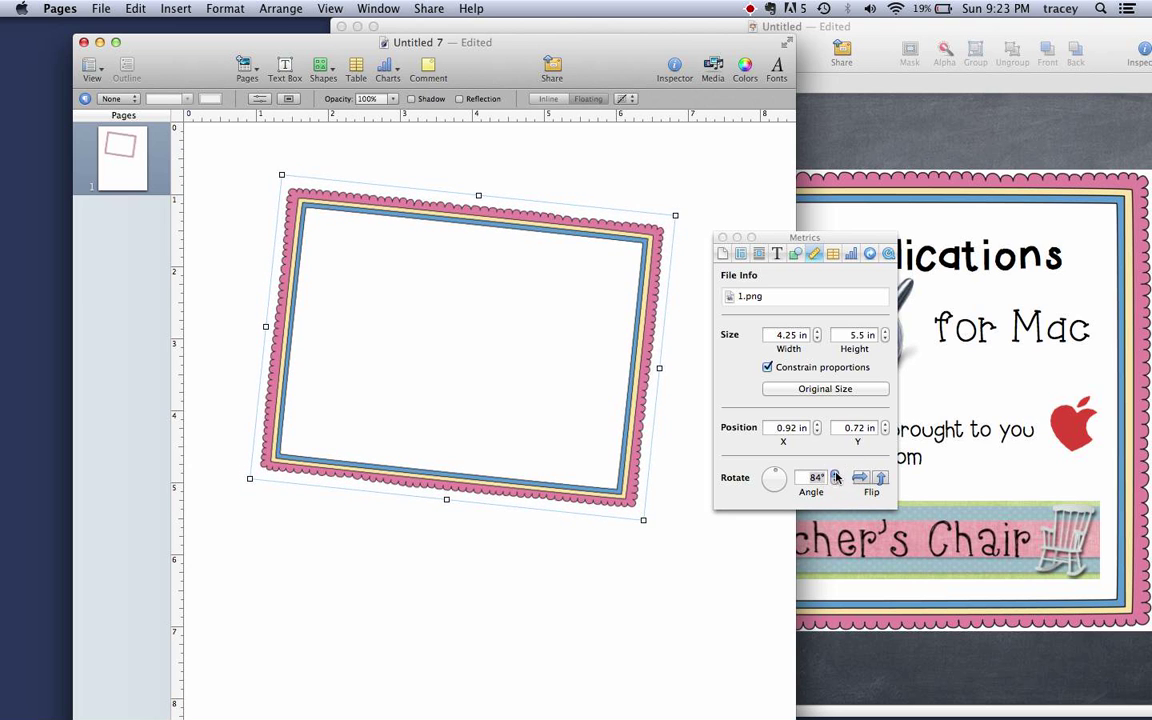
click(836, 477)
click(836, 477)
click(836, 477)
click(836, 477)
click(836, 477)
click(836, 477)
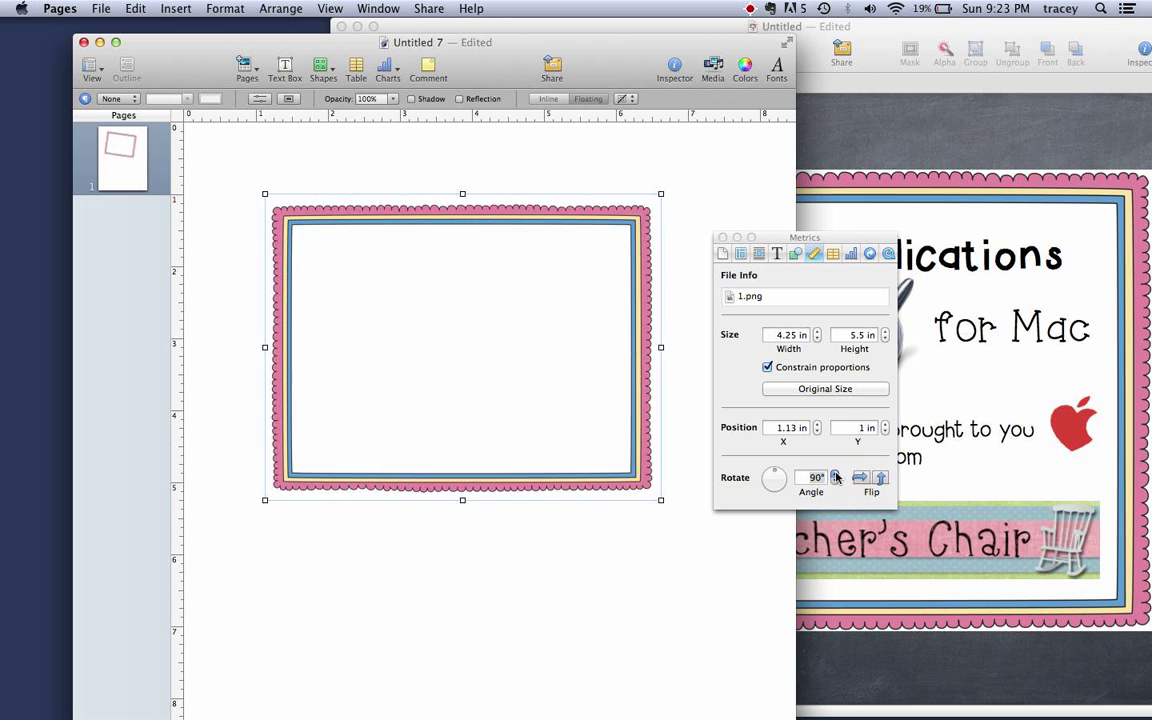
- Raise the frame's rotation angle in one-degree increments to 95° and reset it to exactly 90°
click(836, 477)
click(836, 477)
click(836, 477)
click(836, 477)
click(836, 477)
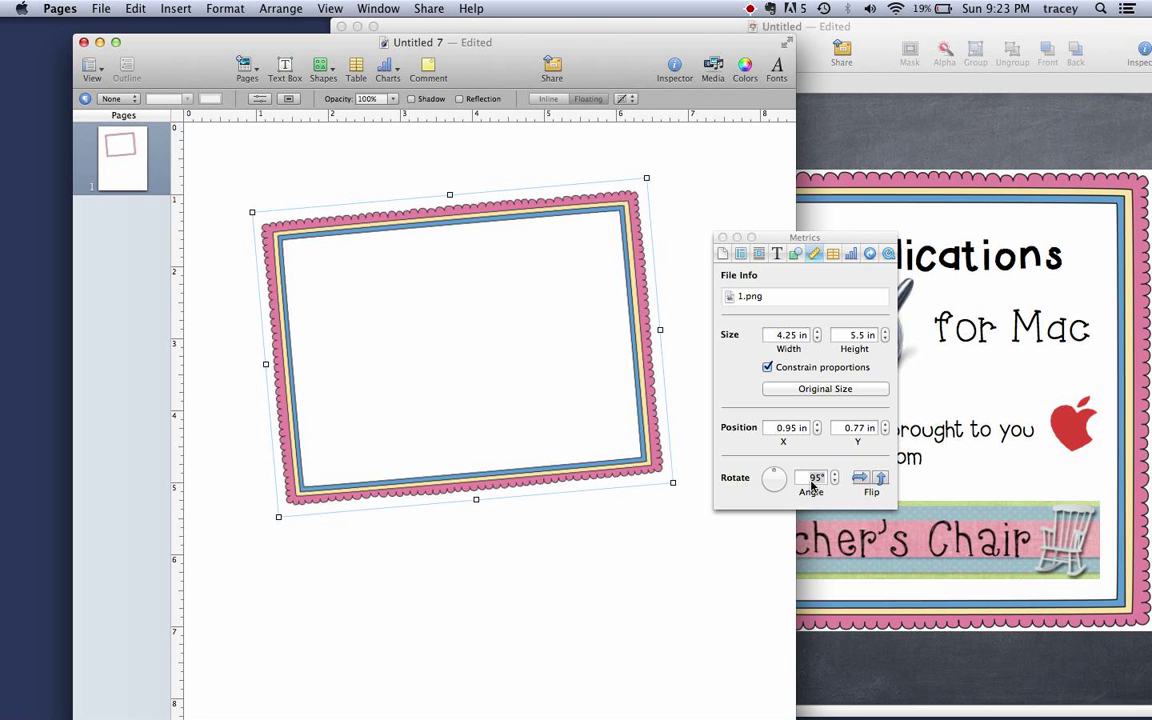
click(815, 477)
text(90)
key(Return)
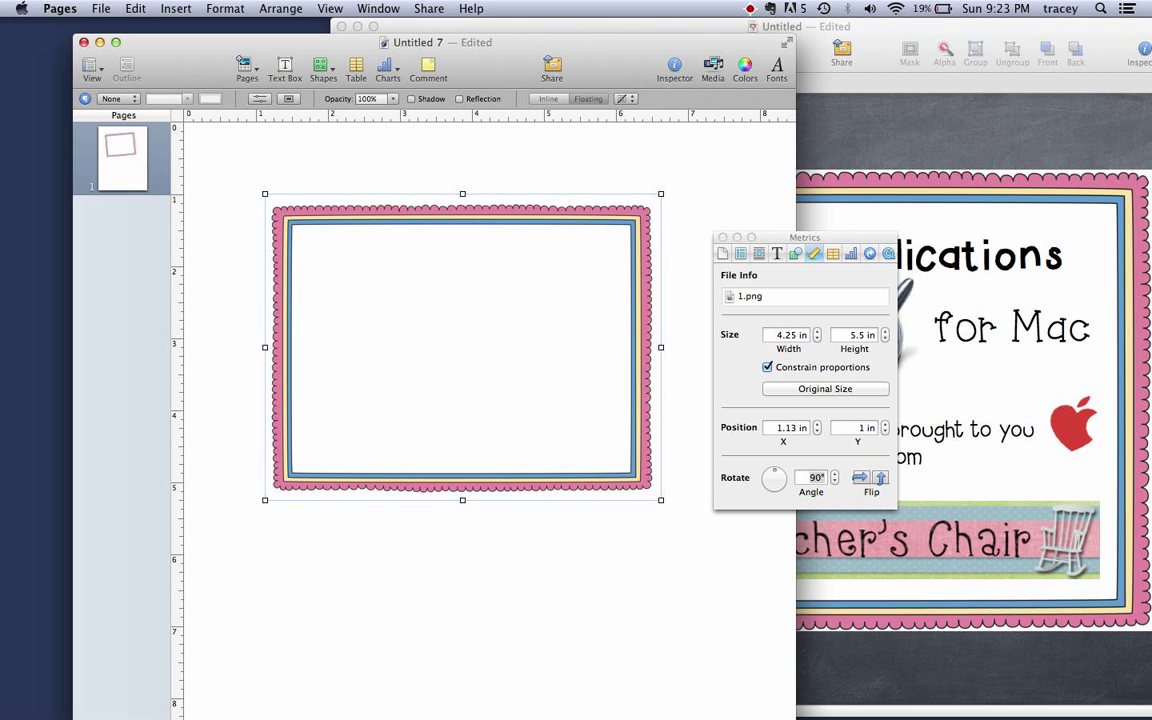
- Close the Metrics inspector, then enlarge the scalloped frame to about 7 in wide and place it across the page's upper half
drag(770, 245, 1006, 102)
click(957, 95)
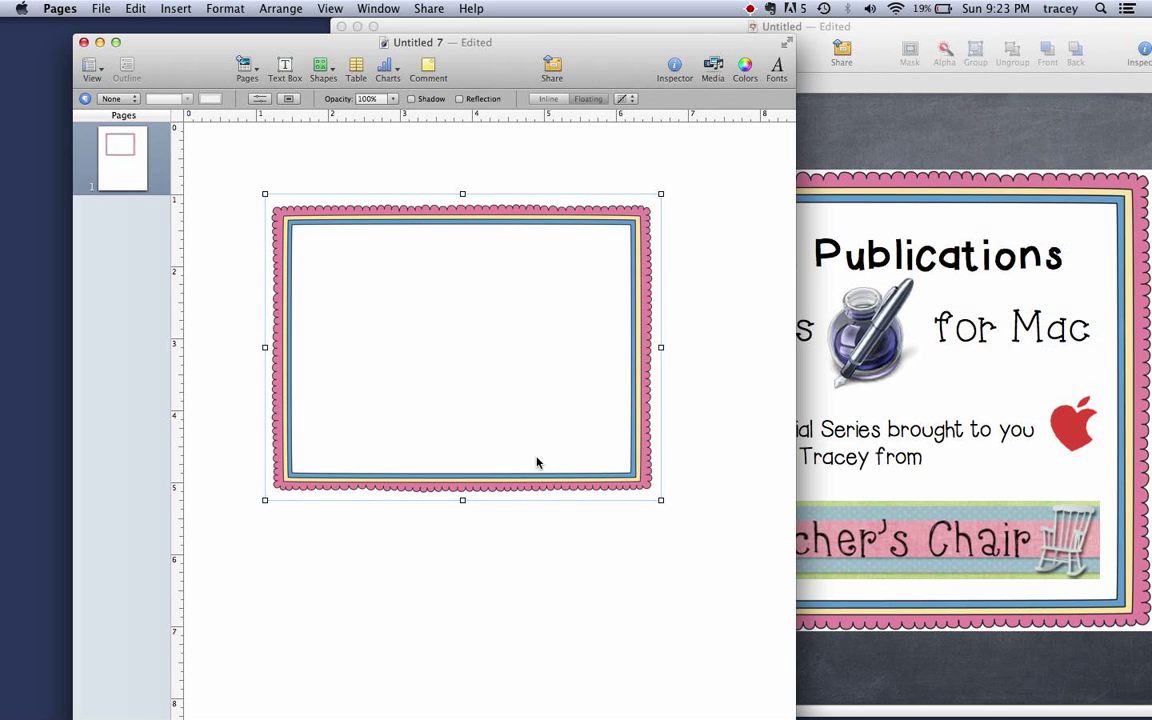
drag(660, 500, 676, 572)
drag(502, 217, 455, 188)
drag(707, 543, 731, 551)
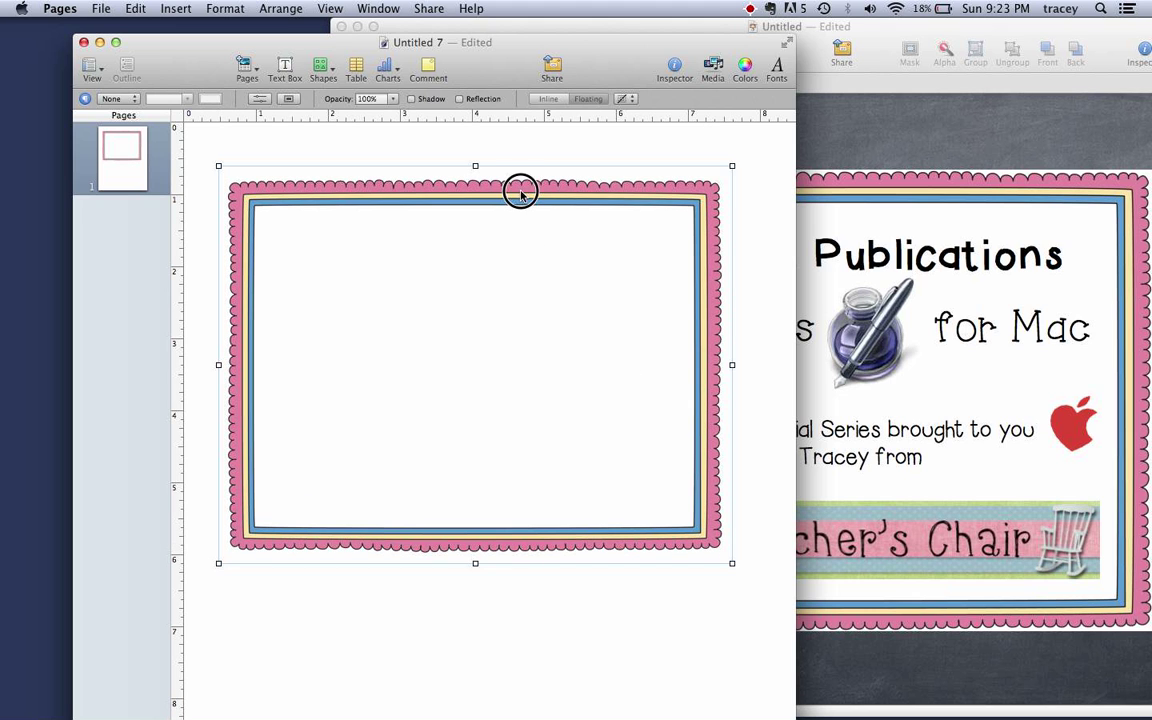
drag(522, 190, 540, 192)
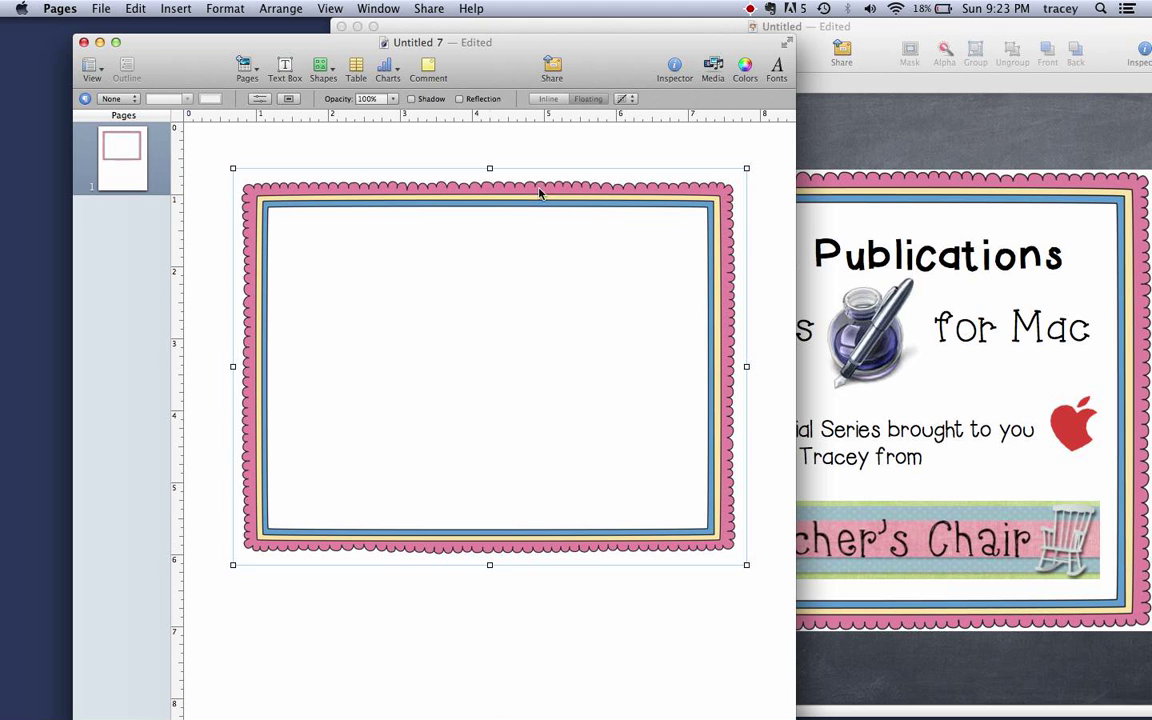
- Add a text box about 5.8 in wide and 0.8 in high along the upper inside edge of the frame
click(285, 68)
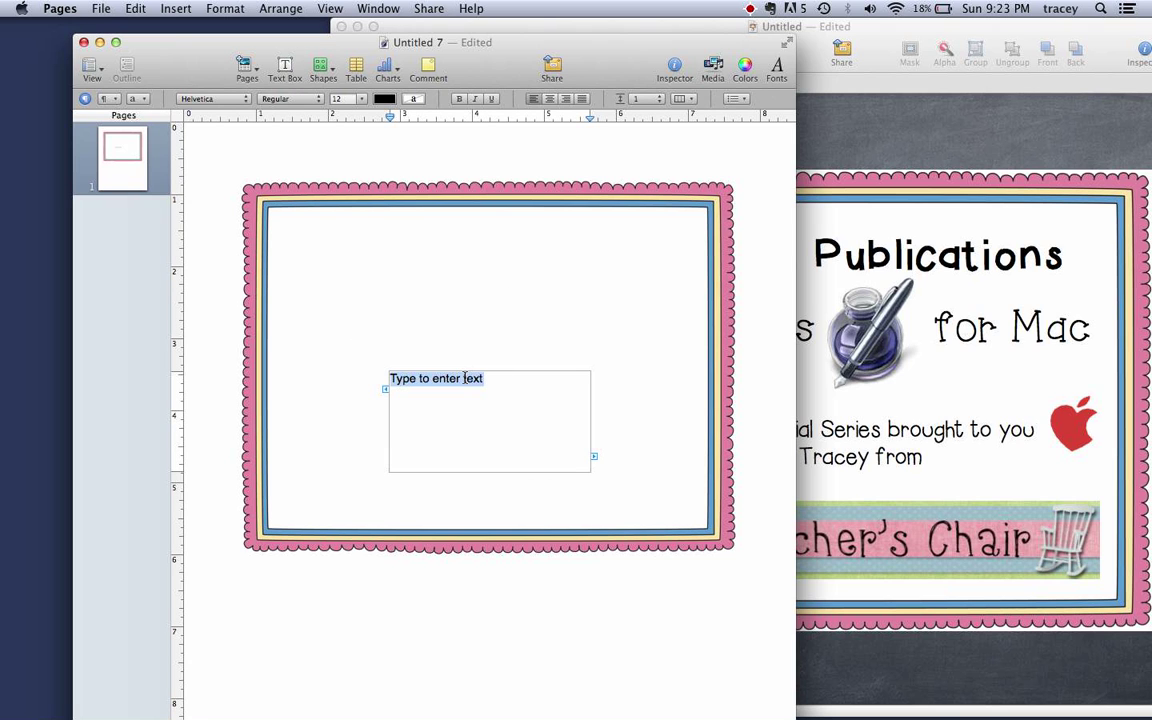
click(442, 350)
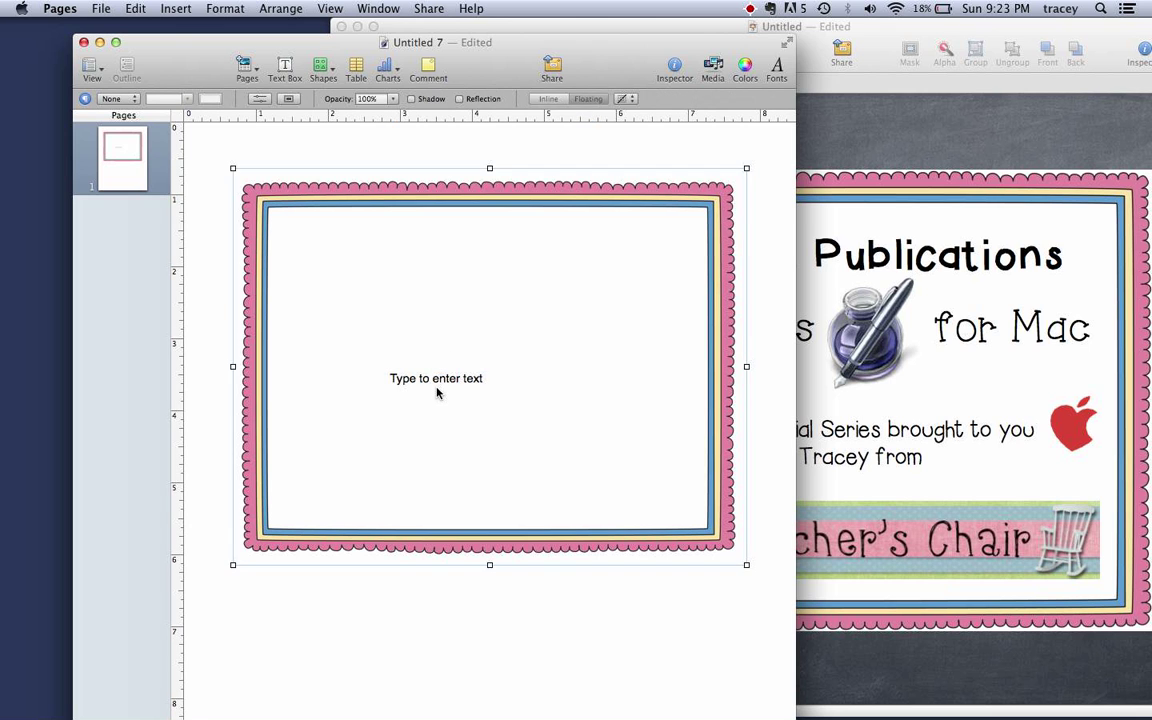
drag(437, 392, 322, 235)
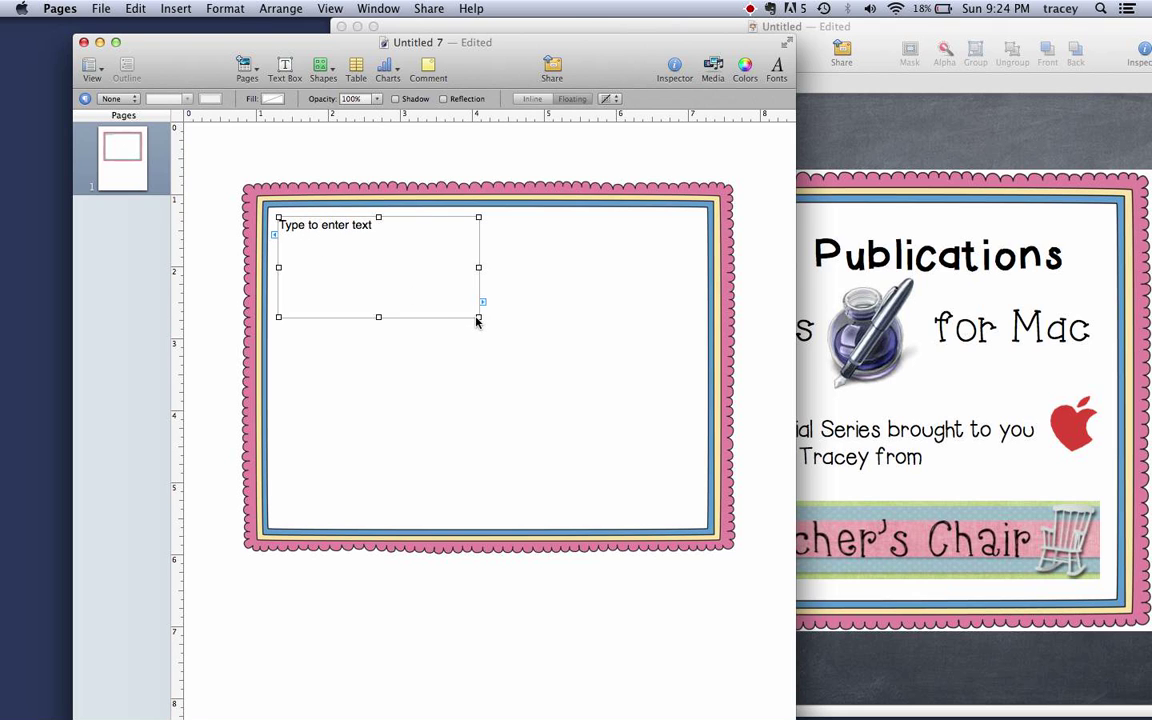
drag(478, 318, 698, 273)
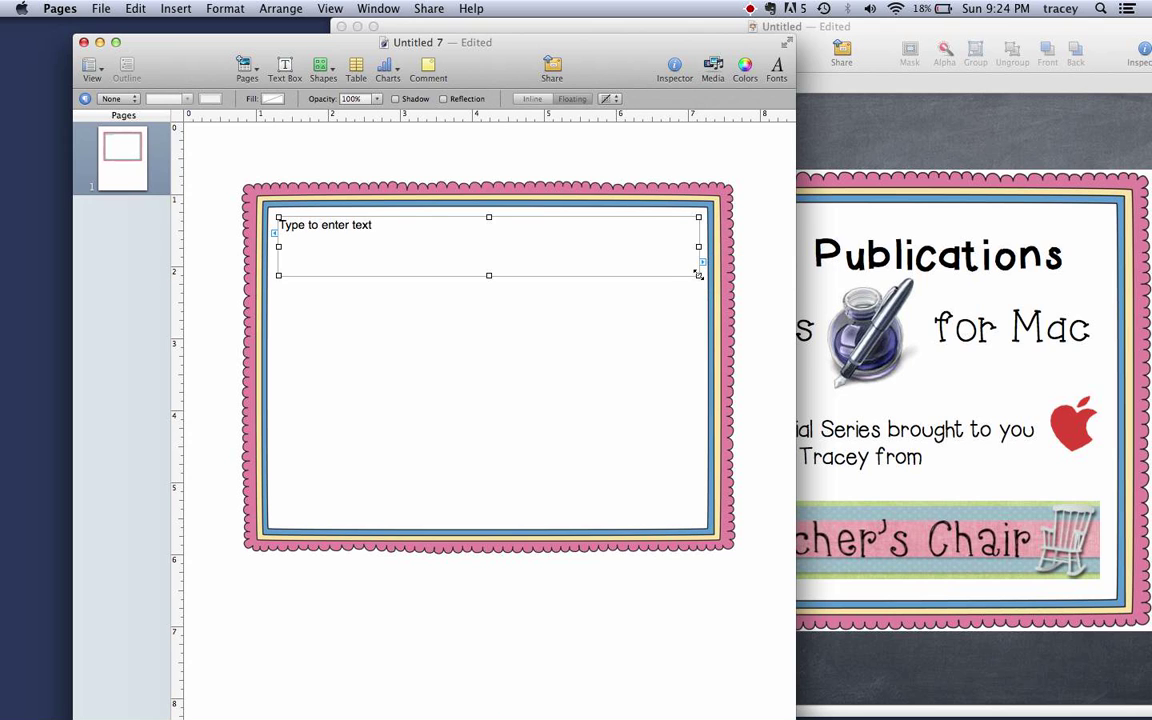
- Set the text box's placeholder text to the HelloChalkTalk font at 36 pt
click(374, 225)
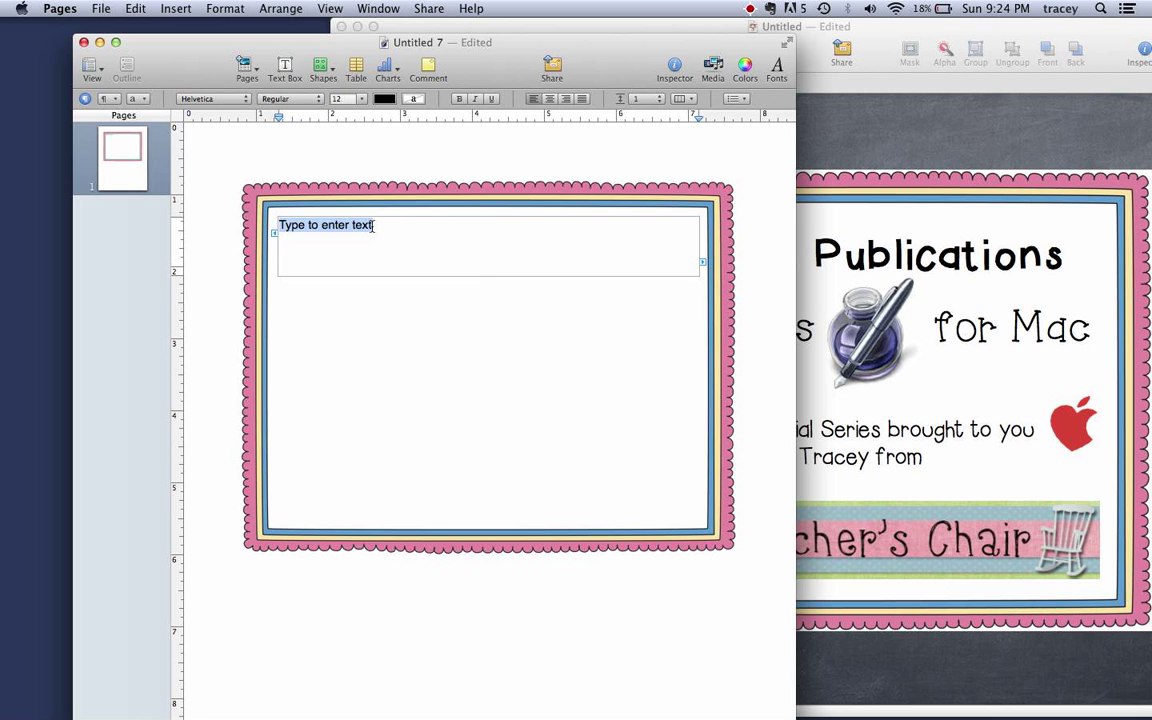
click(245, 99)
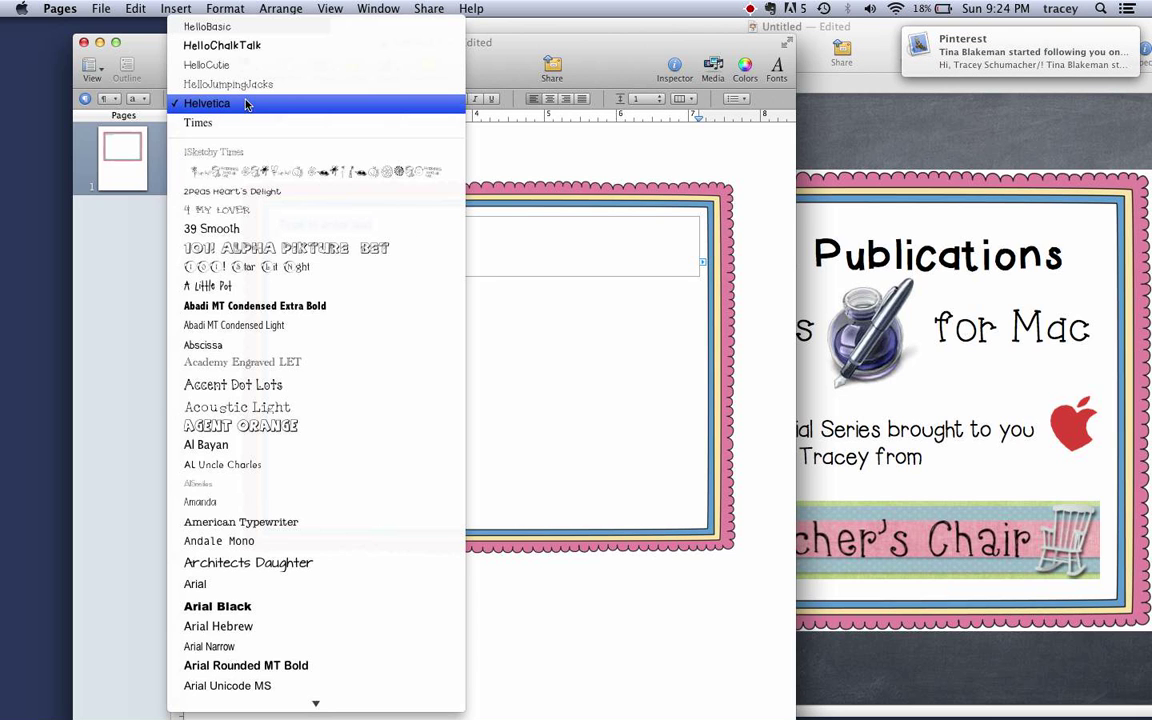
click(253, 45)
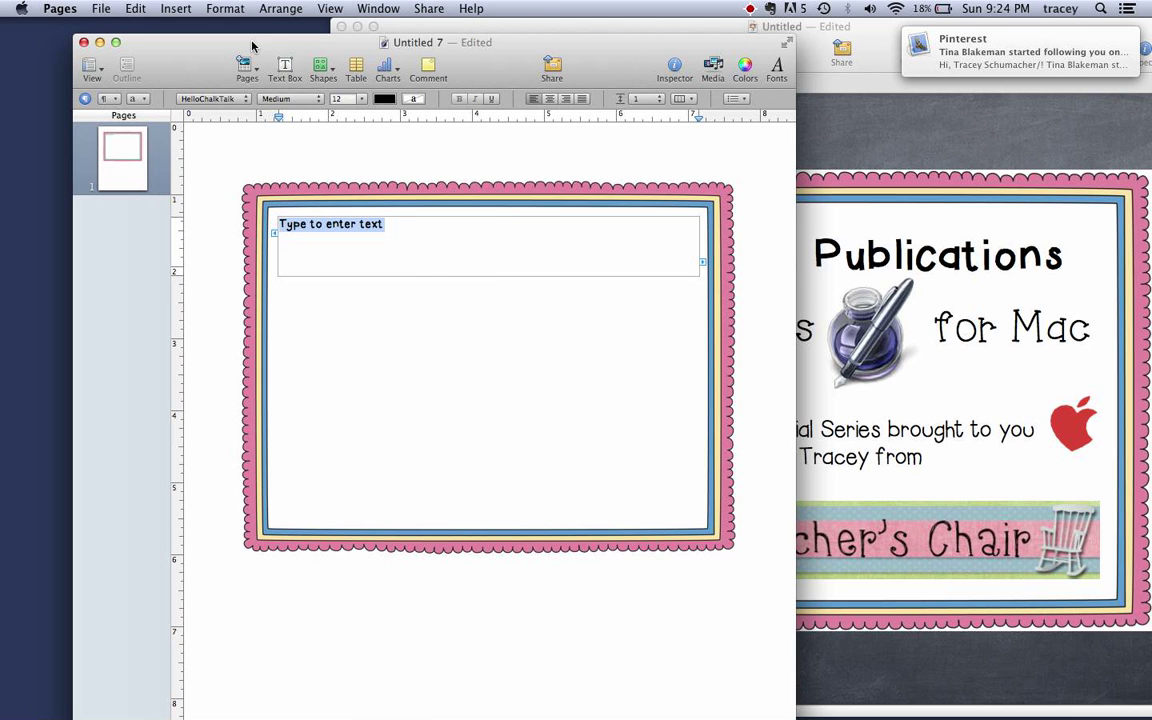
click(362, 101)
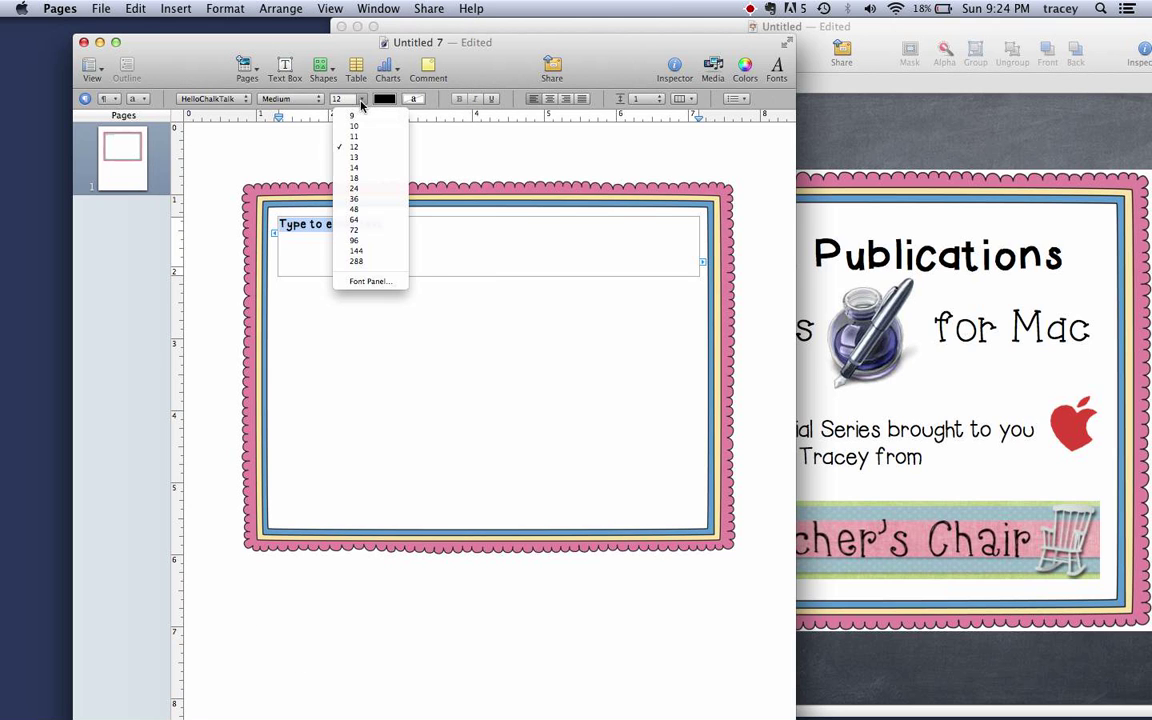
click(359, 200)
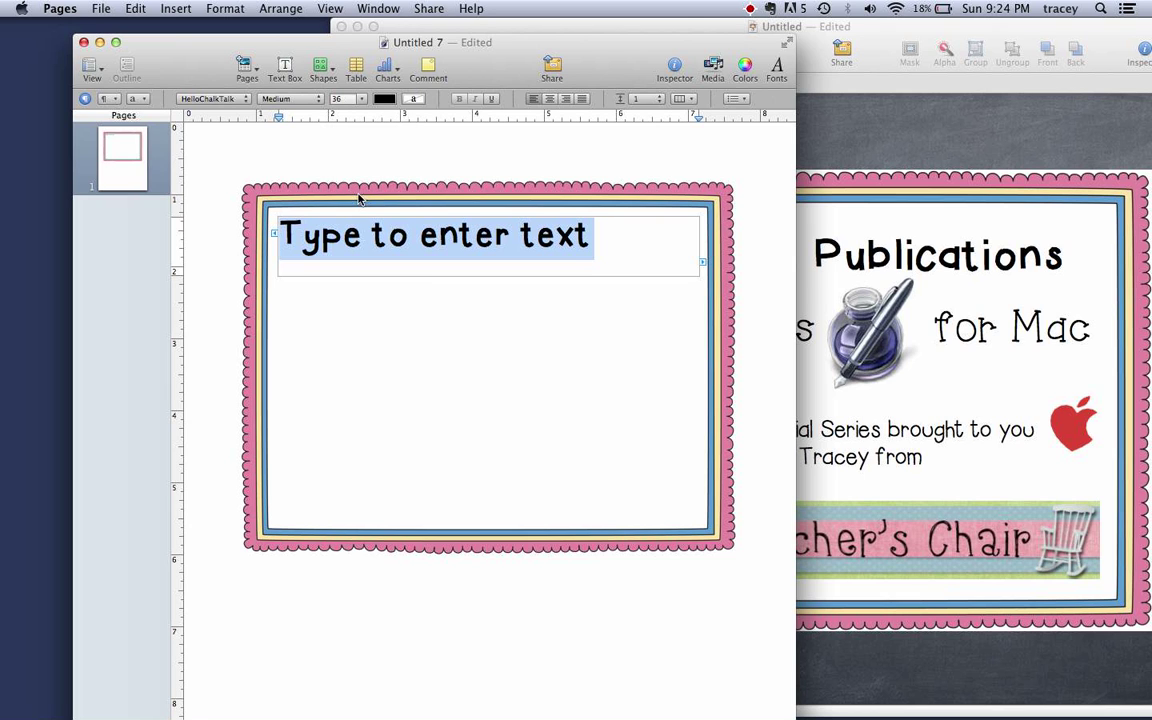
- Enter the title "Creative Publications" in the text box and centre it
text(C)
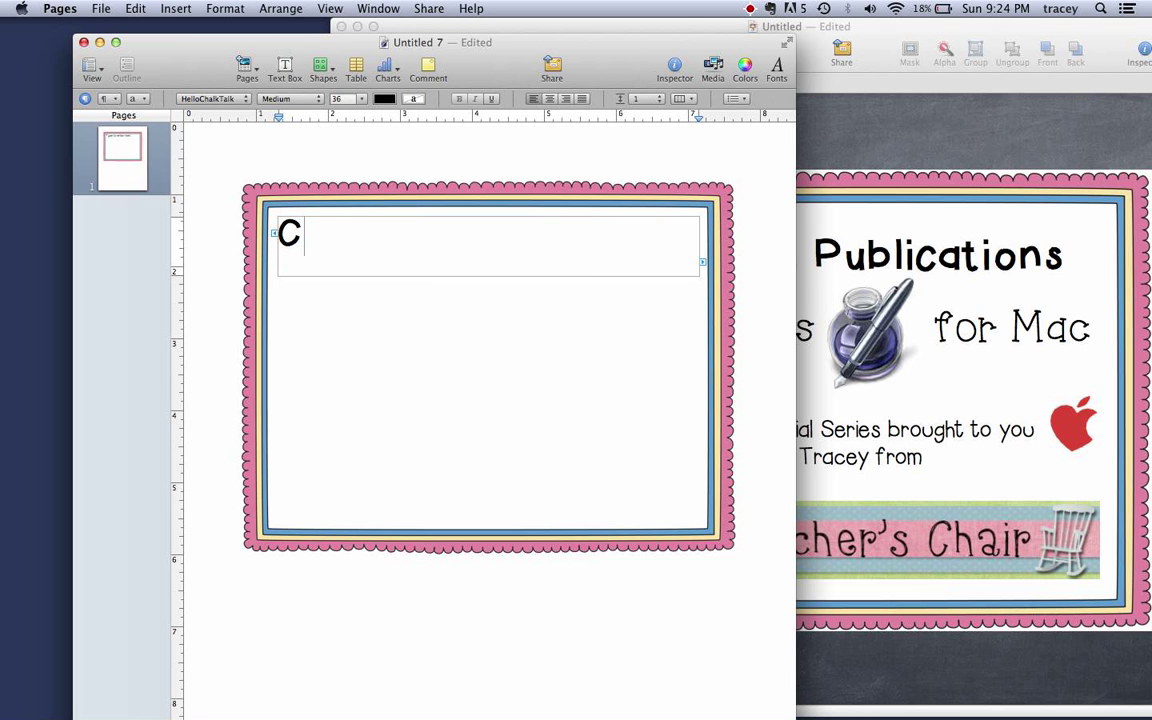
text(reative)
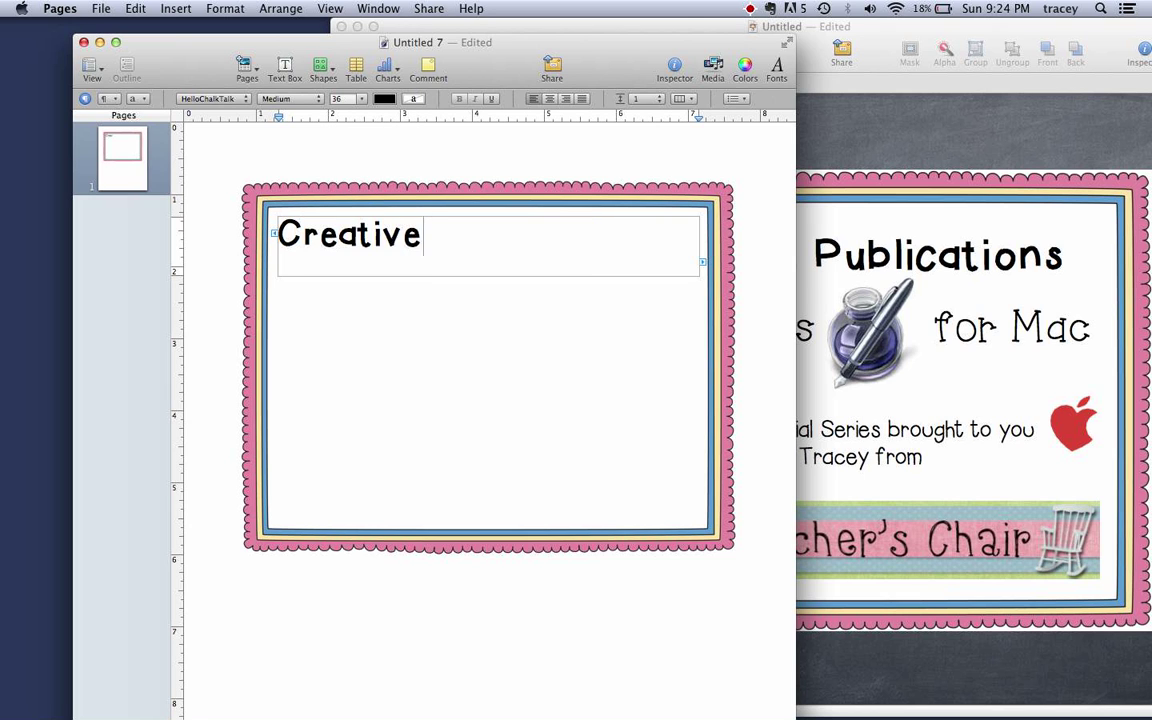
text( Publications)
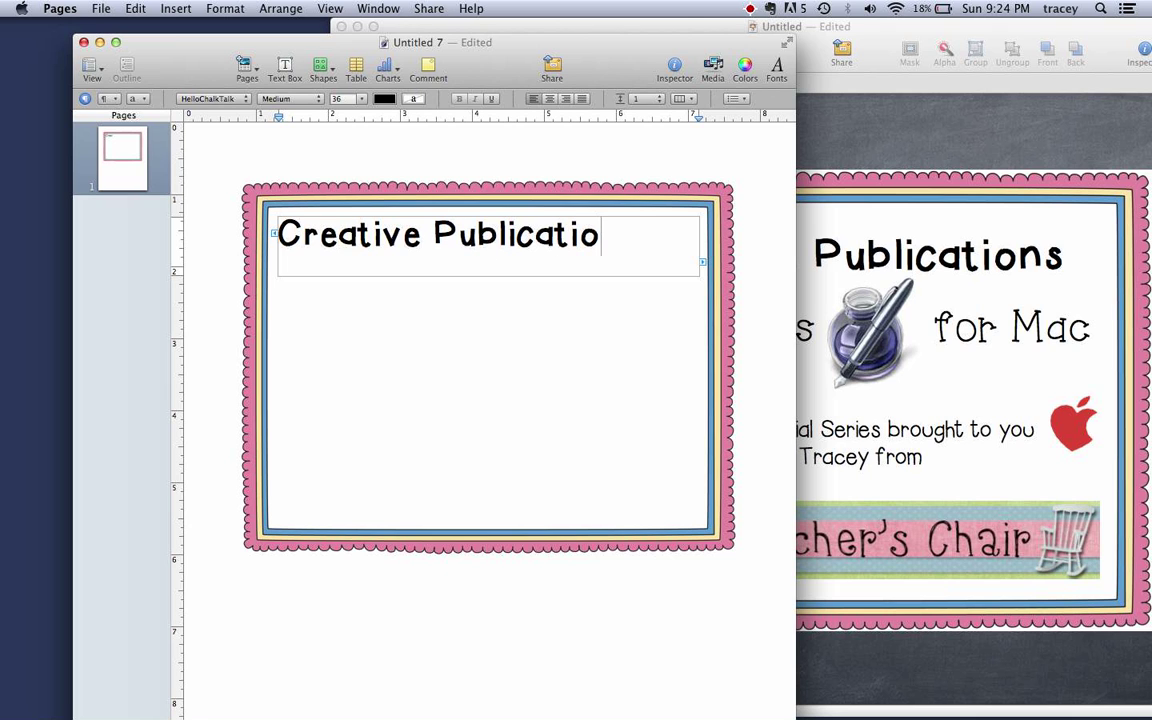
triple_click(565, 213)
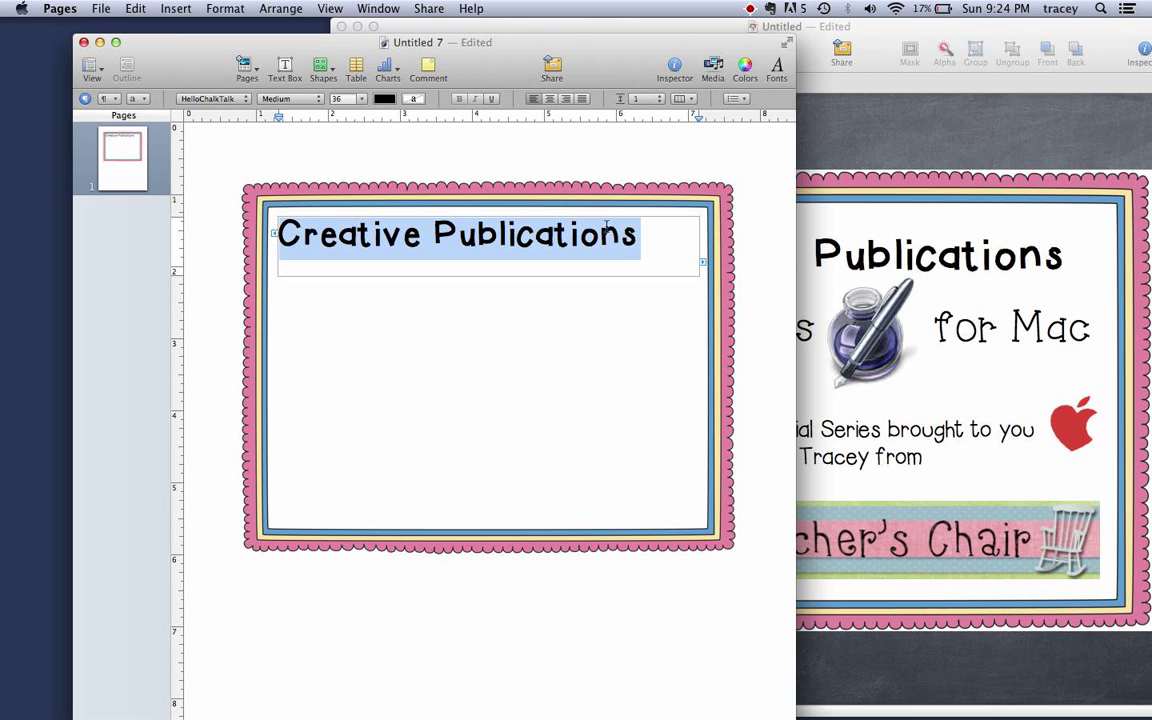
click(550, 104)
click(544, 311)
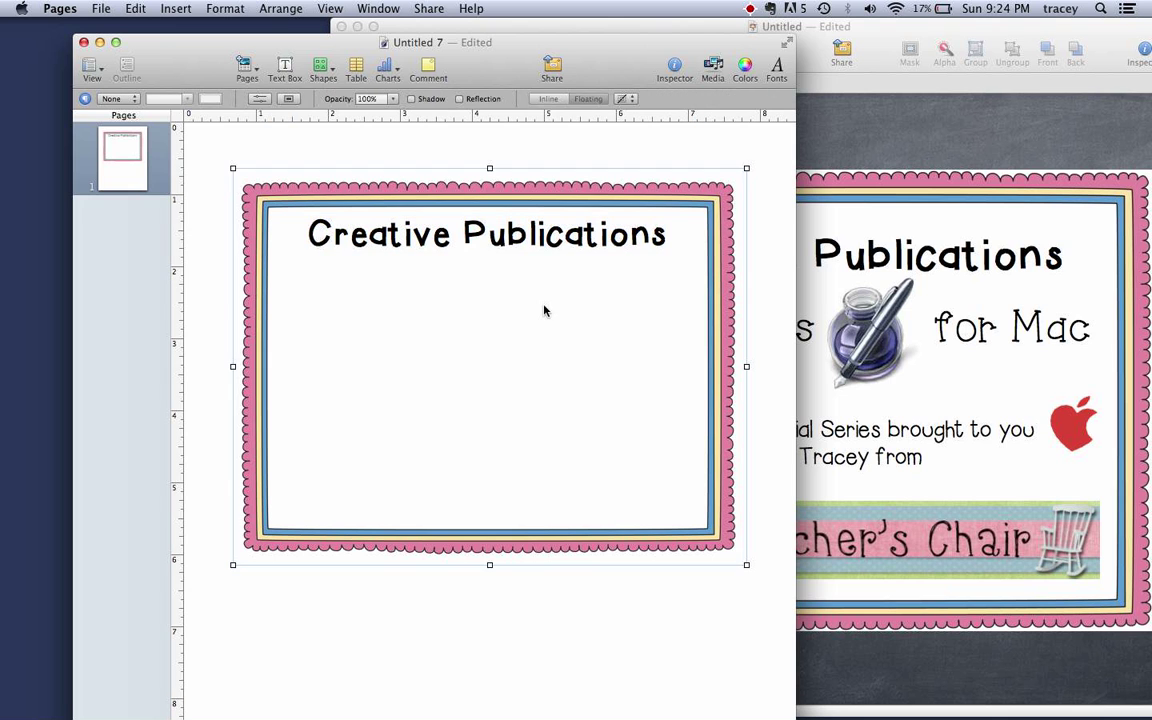
- Check the Keynote title slide, return to Pages and add a second text box about 5.8 by 1 in below the title
click(893, 223)
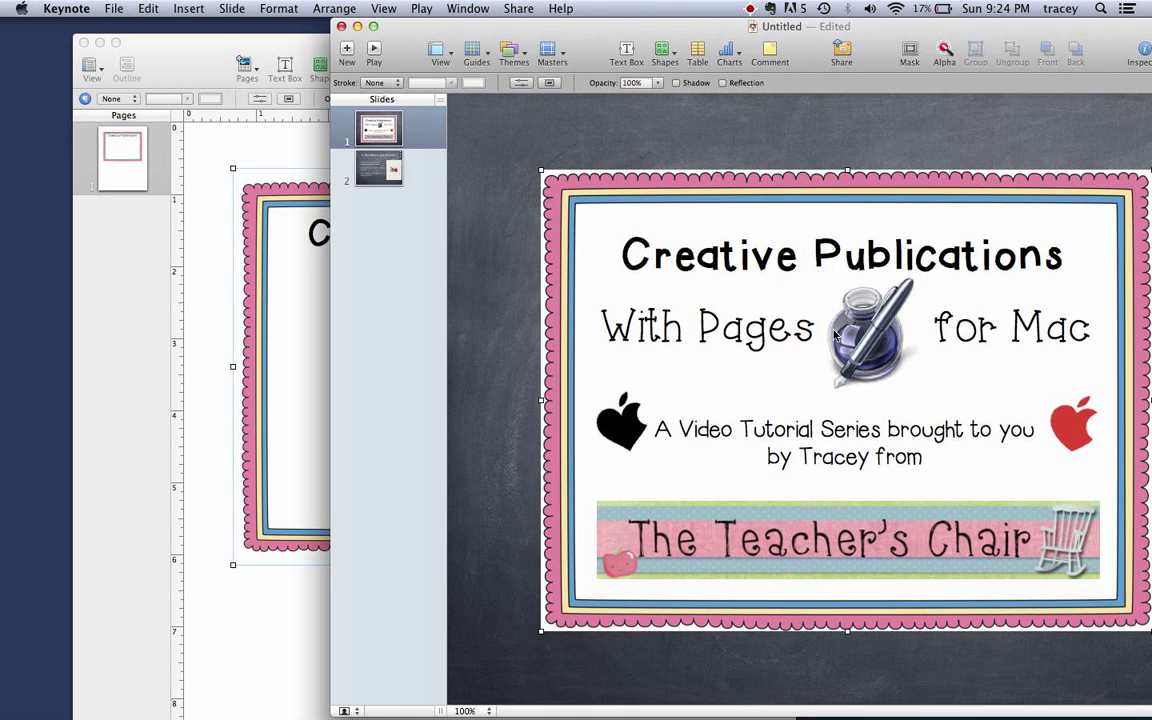
click(305, 302)
click(291, 65)
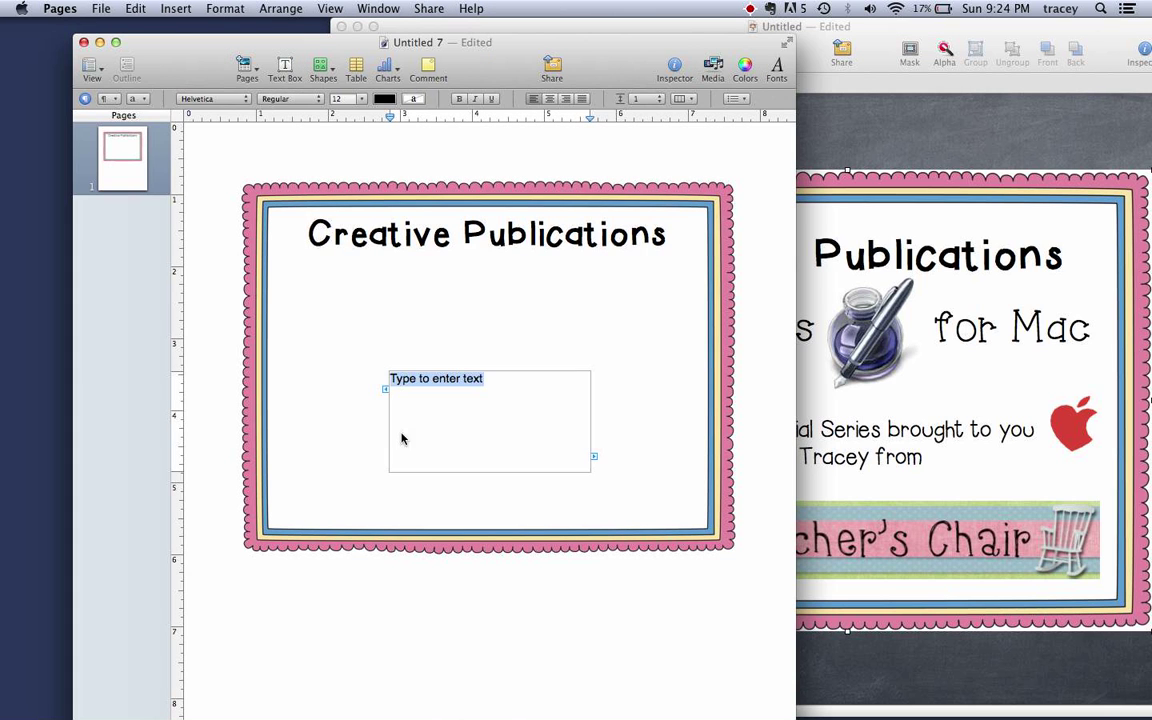
click(347, 411)
drag(400, 382, 296, 300)
drag(484, 392, 698, 361)
- Set the second text box's font to HelloJumpingJacks and enter "With Pages for Mac"
click(383, 302)
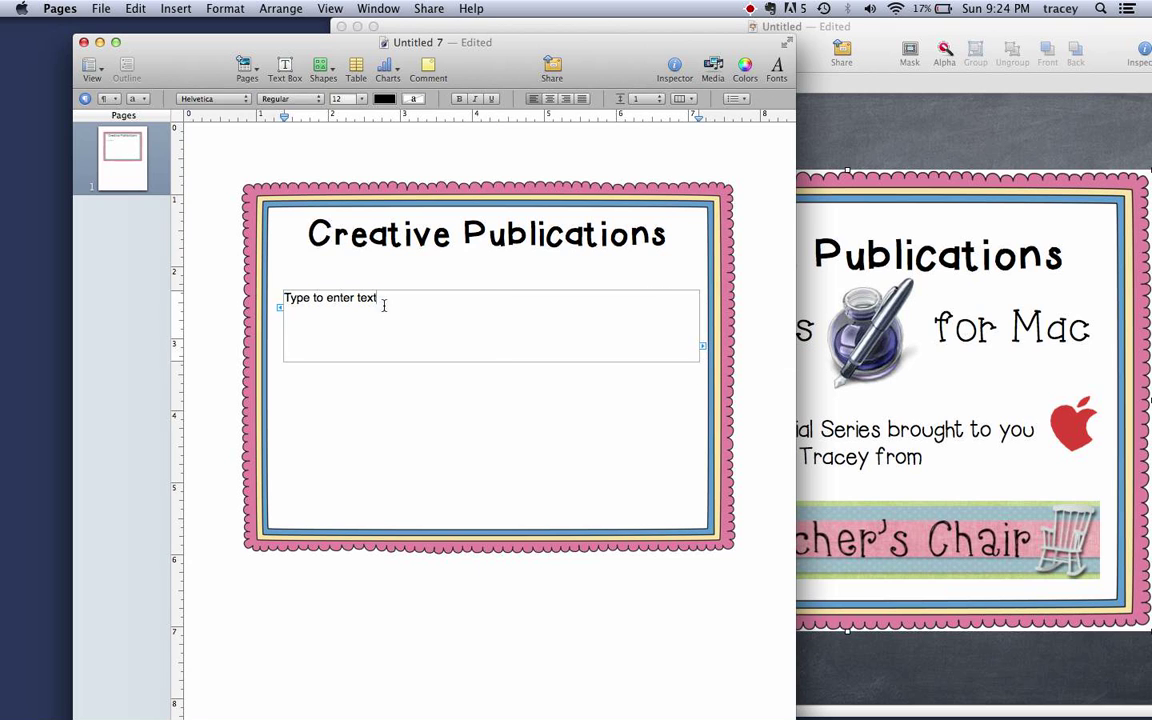
click(245, 100)
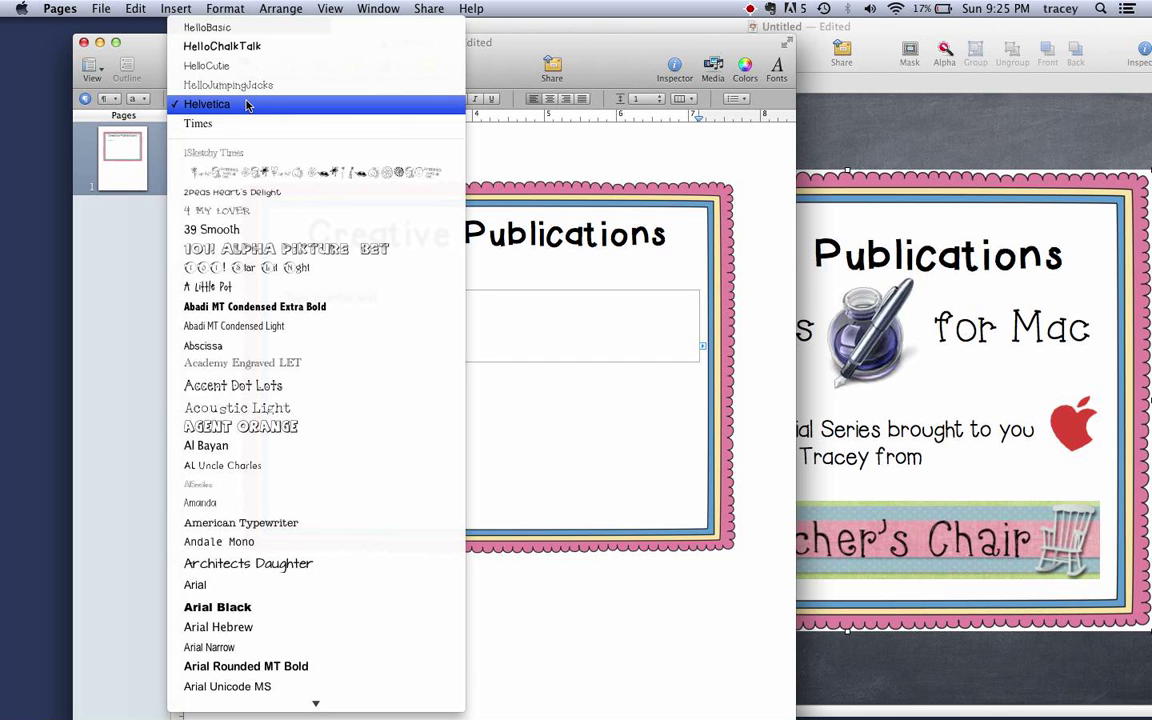
click(245, 88)
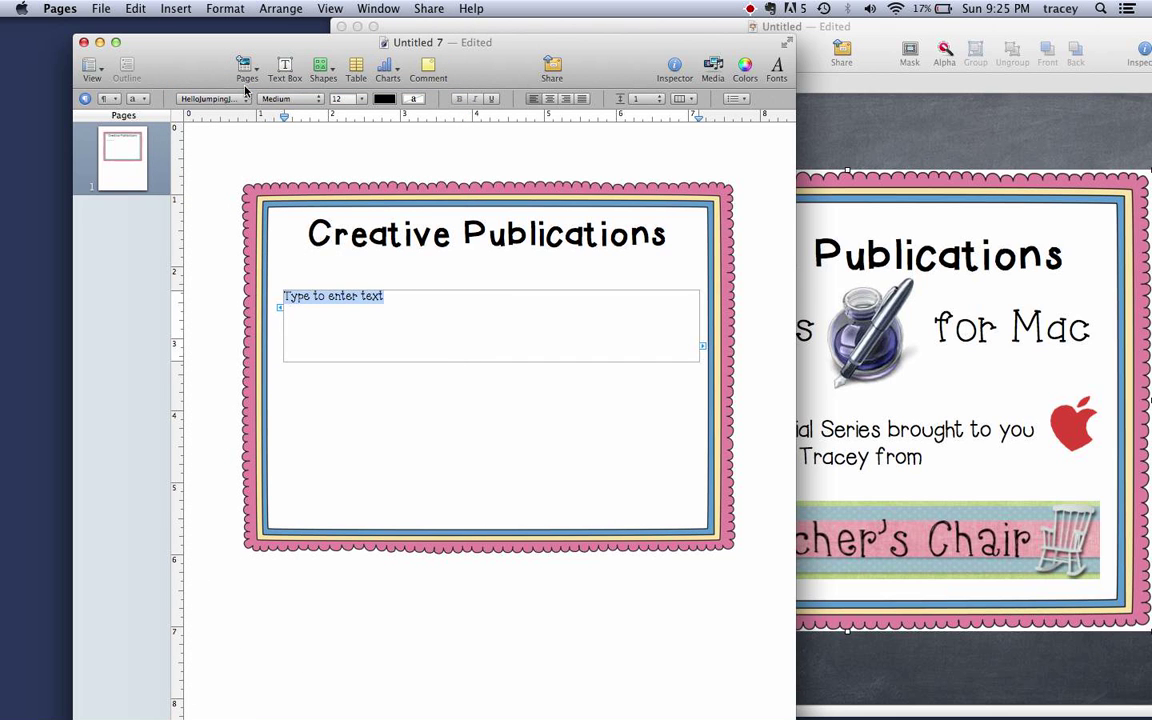
text(With Pages for Ma)
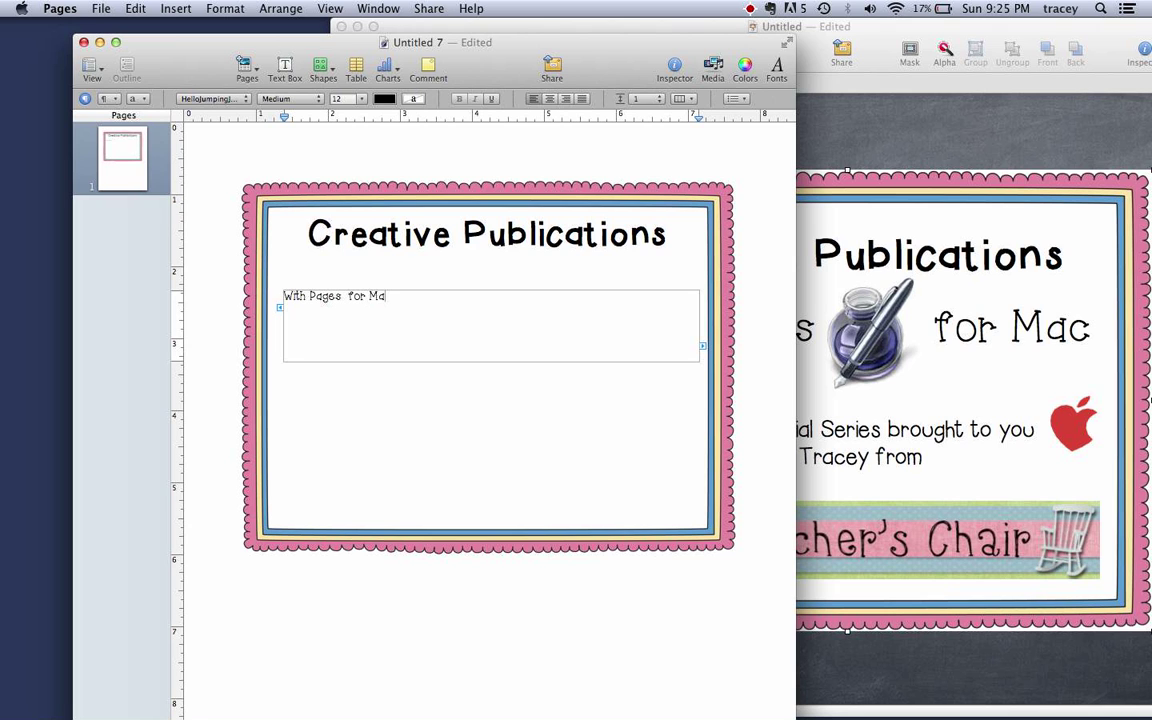
text(c)
- Set the "With Pages for Mac" line to 36 pt and centre it
drag(416, 298, 283, 300)
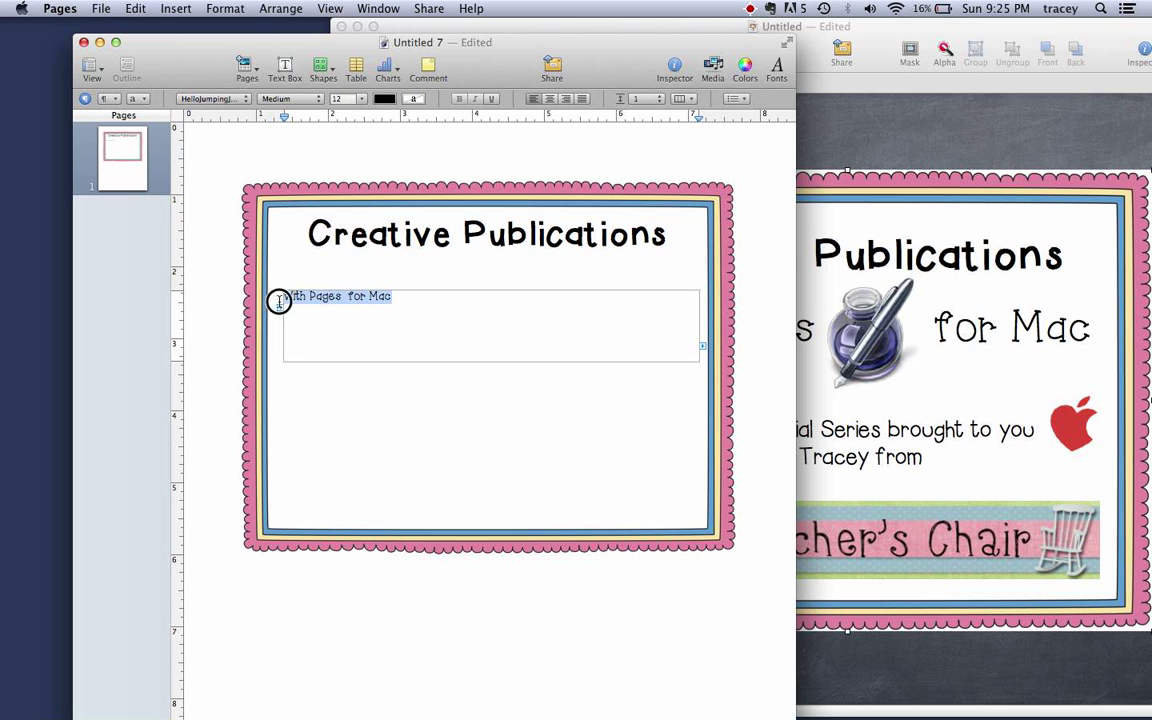
drag(358, 99, 368, 210)
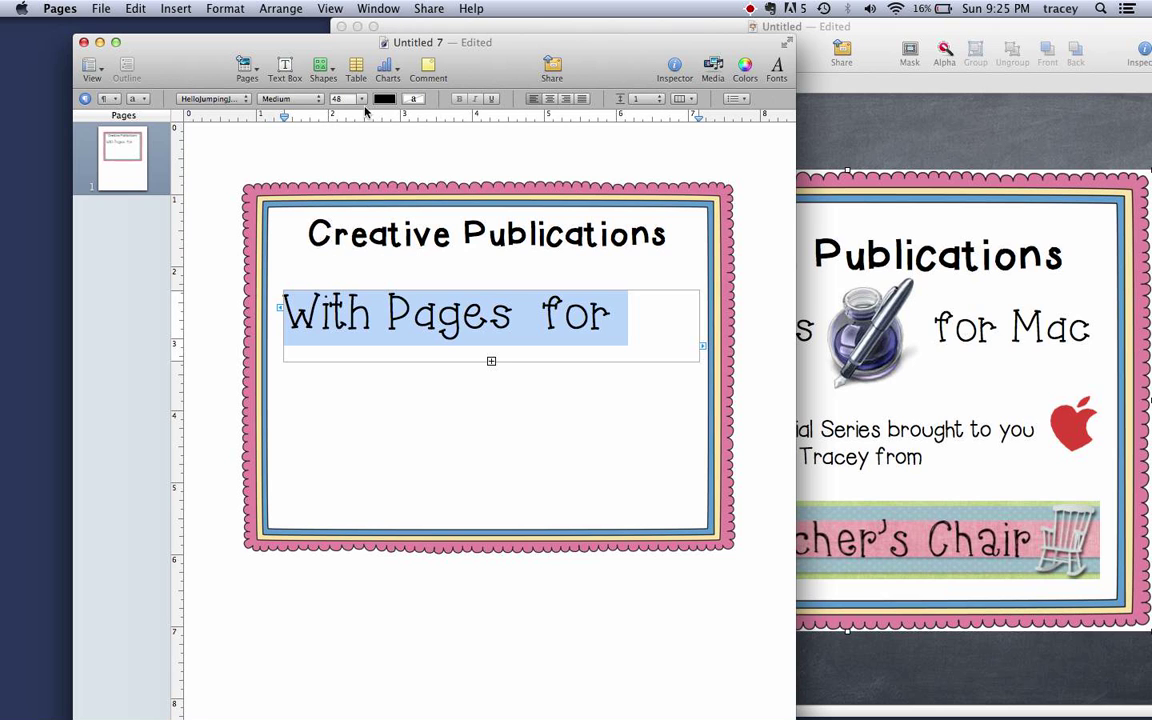
drag(362, 100, 373, 198)
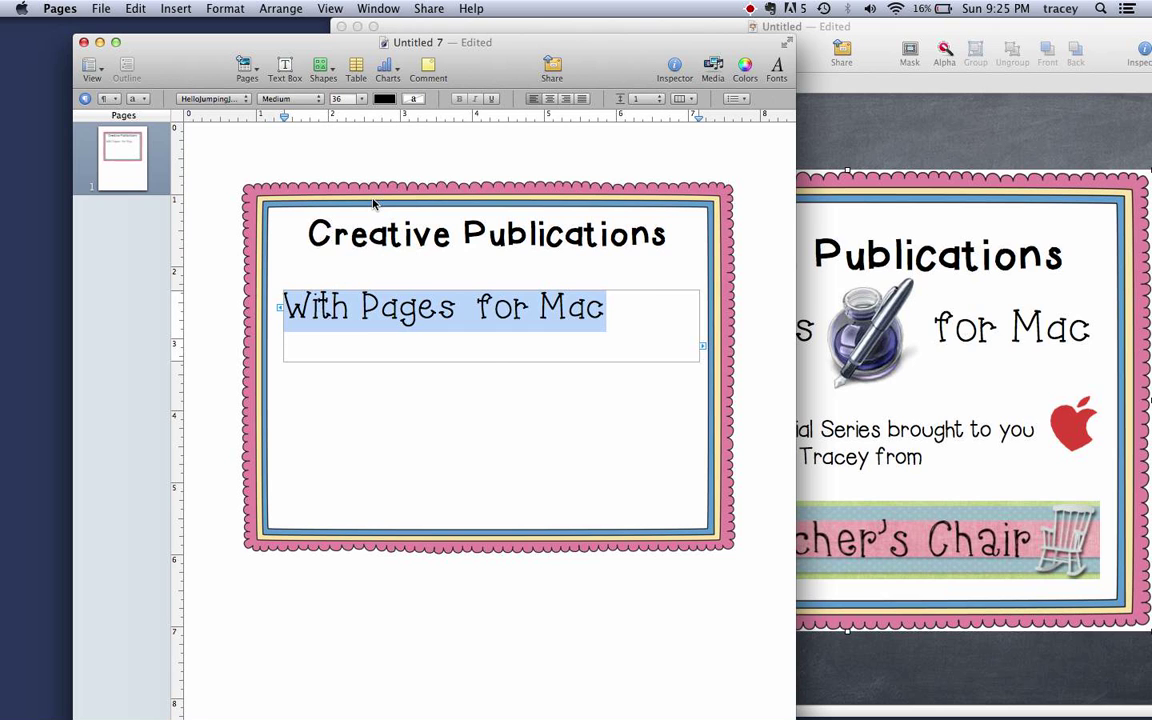
click(549, 99)
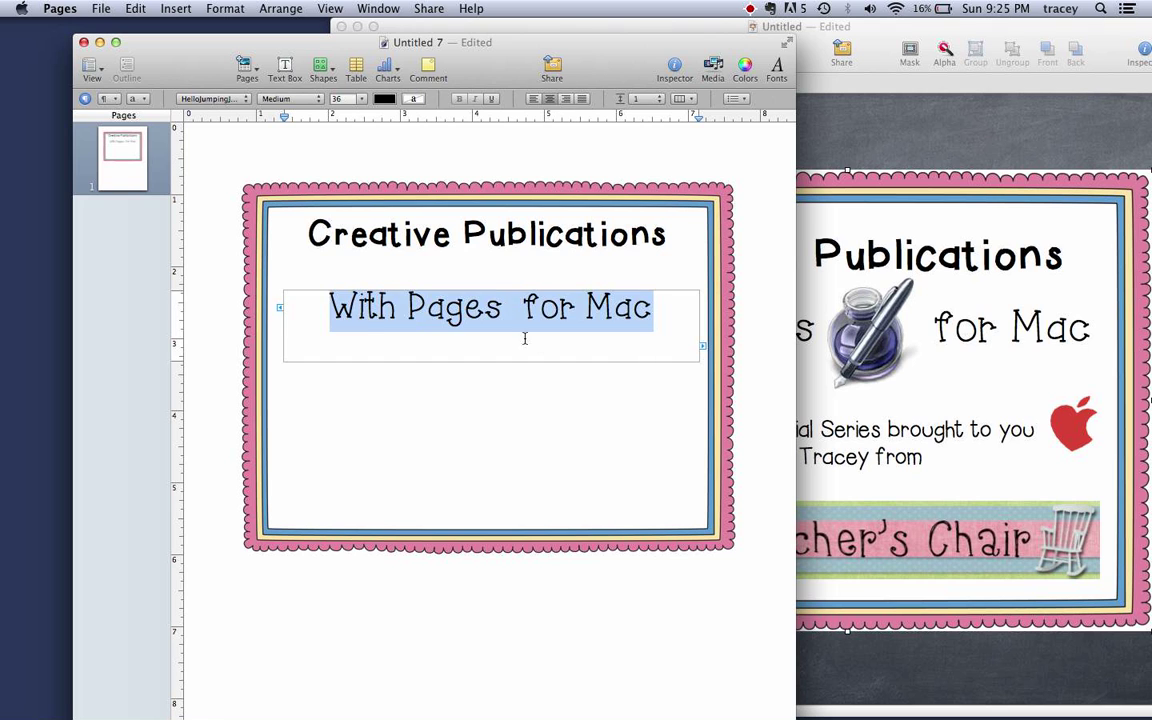
- Insert extra spaces between "Pages" and "for" to leave a gap for an icon
click(501, 380)
click(505, 309)
click(505, 309)
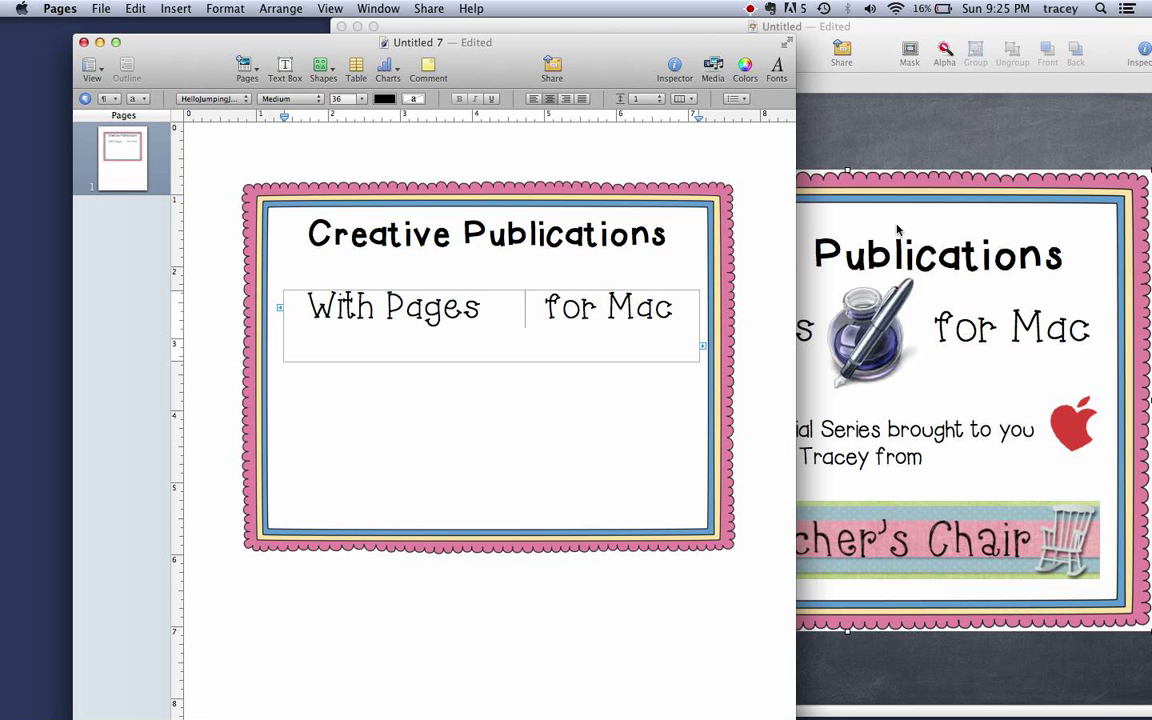
- Switch to Safari's "pages for mac icon" image results and open the large preview of the white-background ink bottle and pen icon
mouse_move(998, 688)
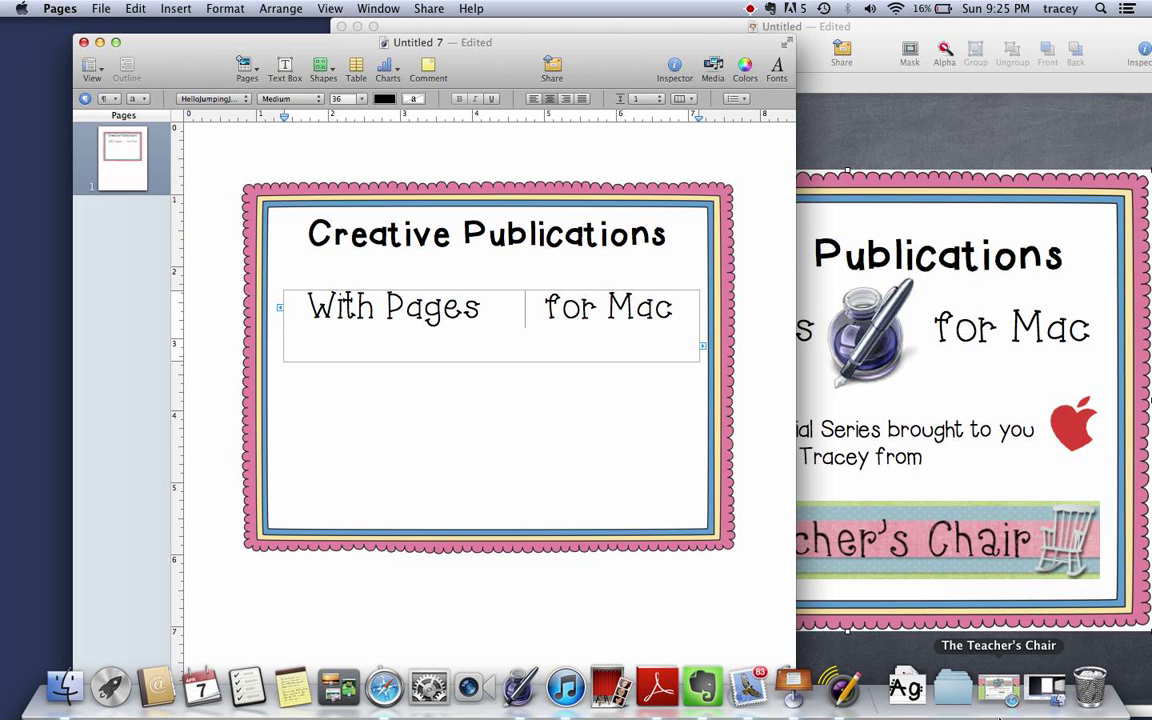
click(999, 710)
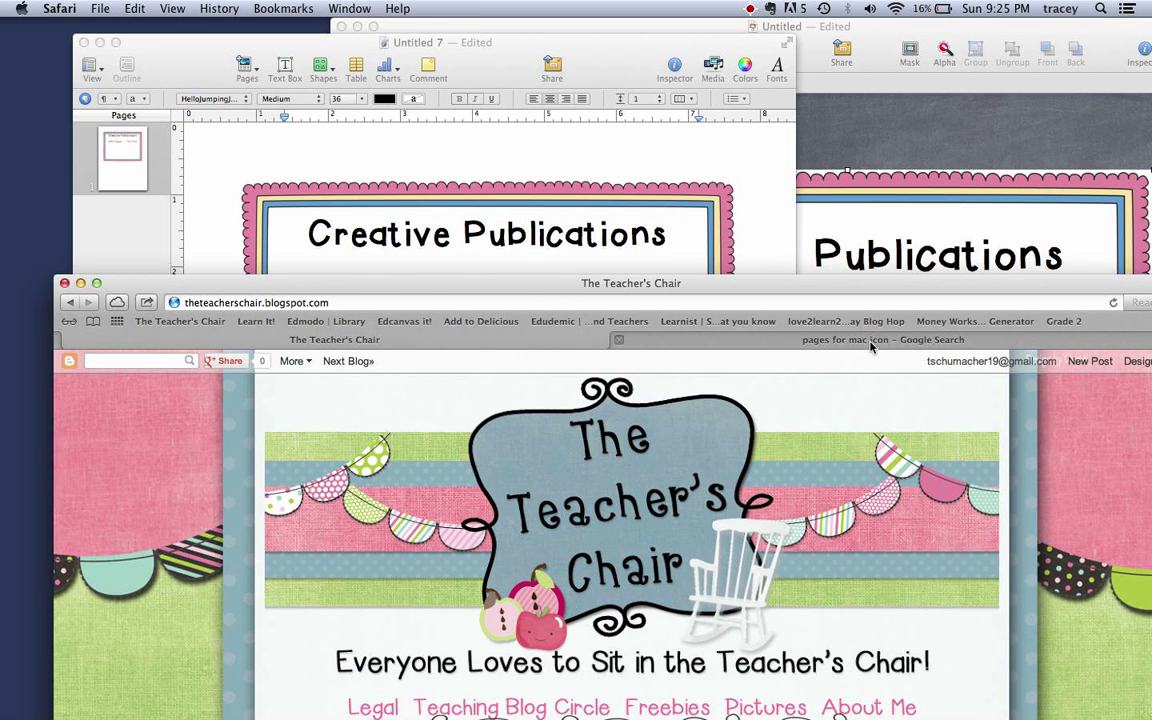
click(870, 340)
drag(850, 286, 206, 25)
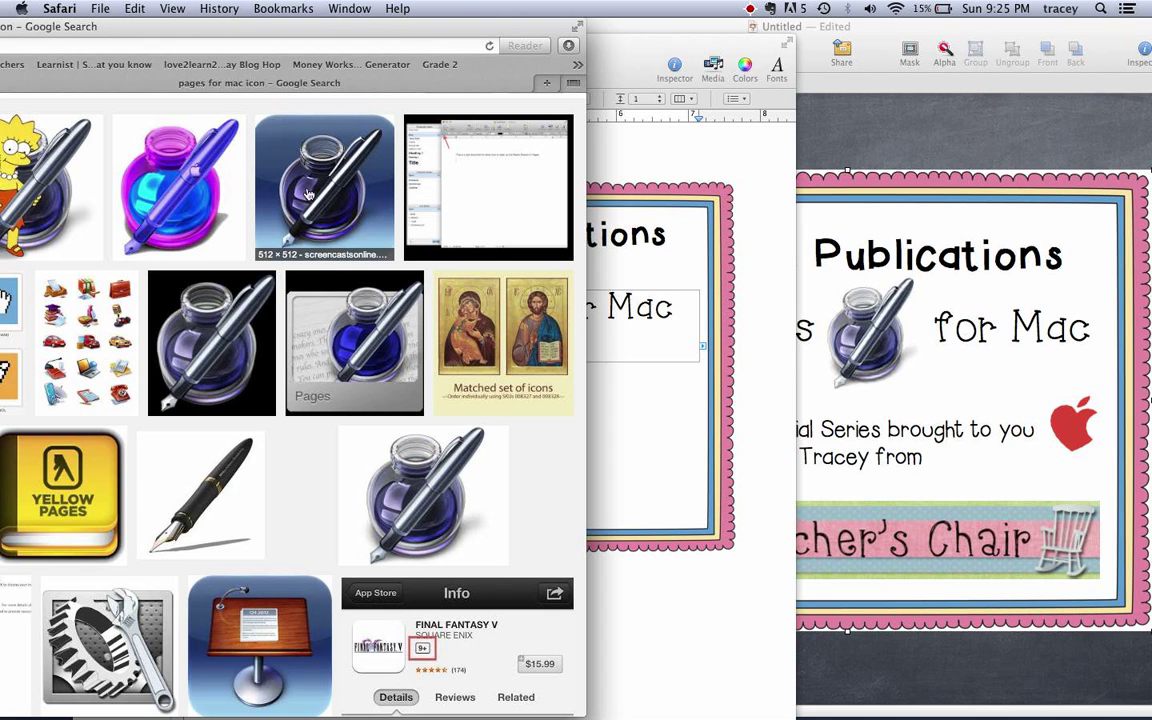
click(420, 500)
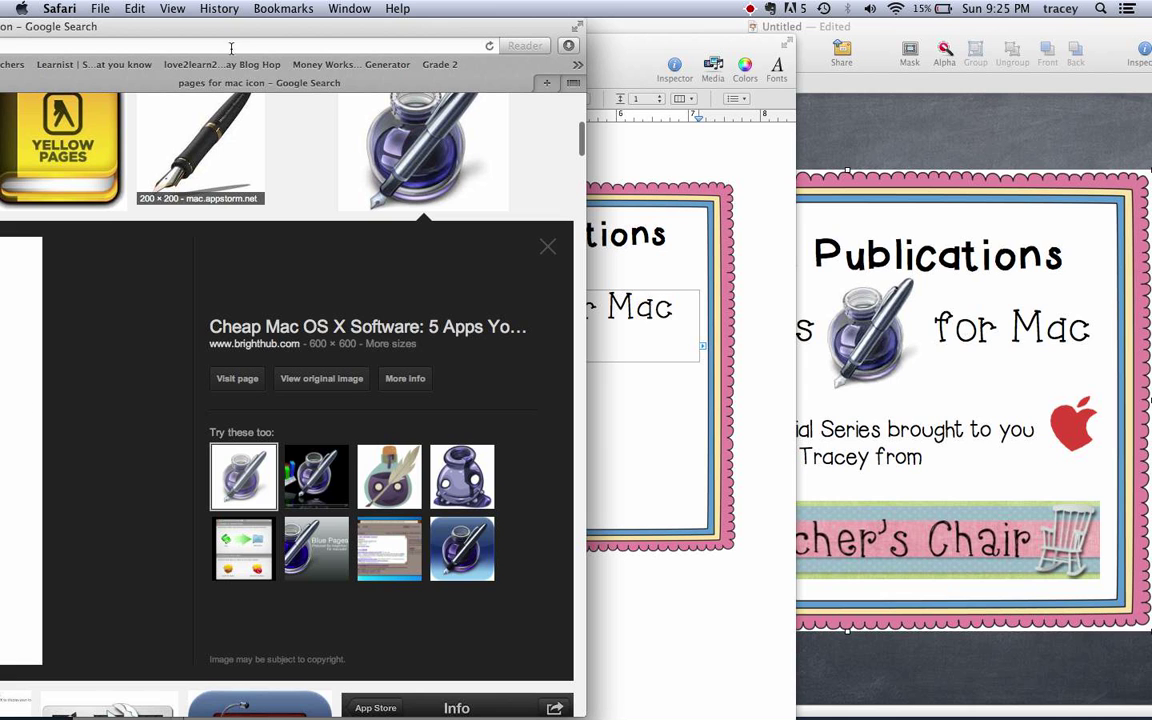
drag(278, 31, 1150, 20)
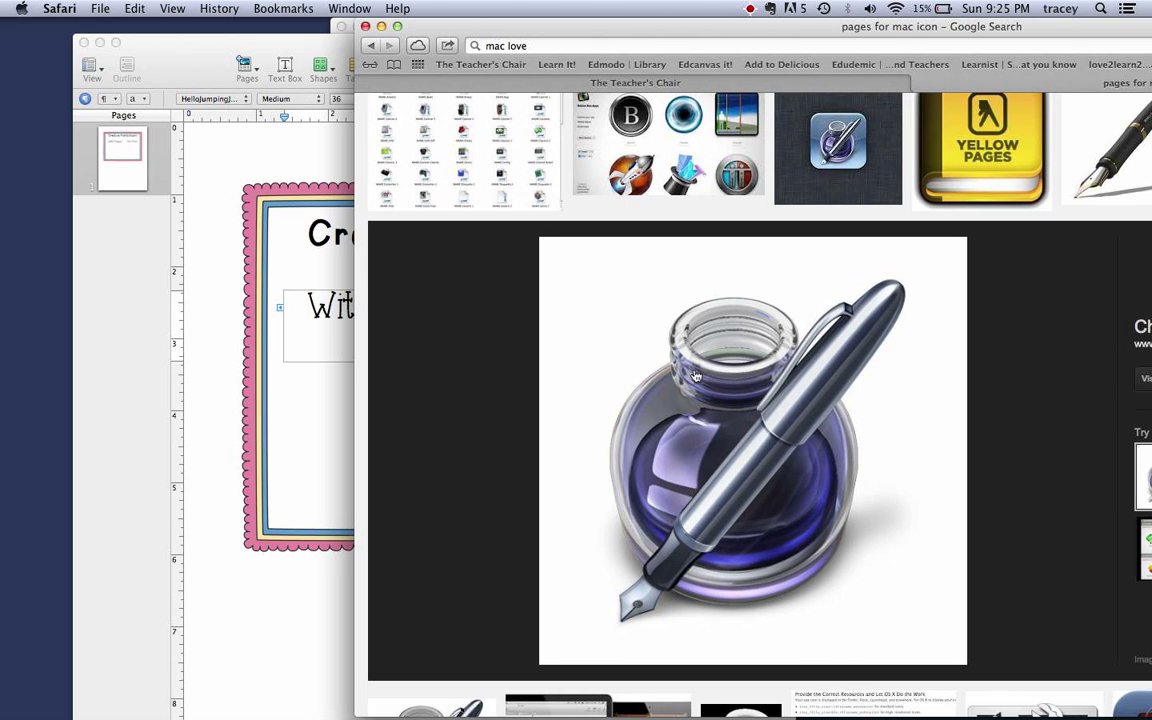
- Copy the ink bottle image into the Pages document, shrink it to about 1.3 in square and place it between "Pages" and "for Mac"
drag(700, 398, 291, 629)
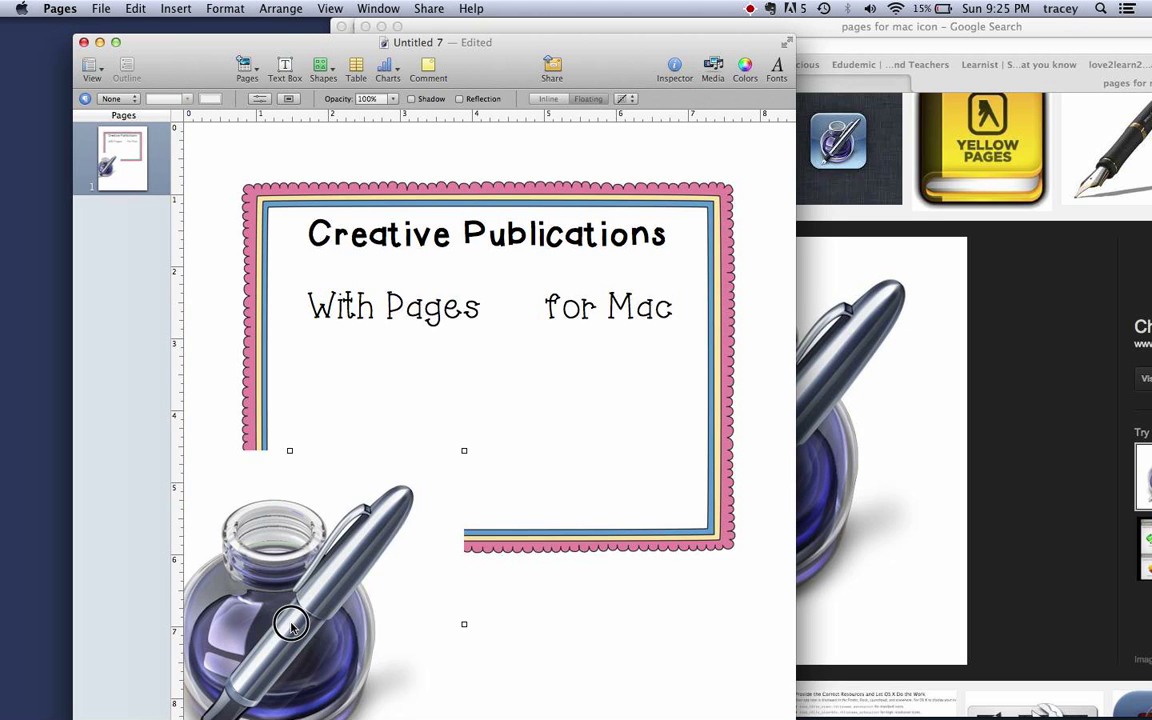
drag(631, 475, 465, 316)
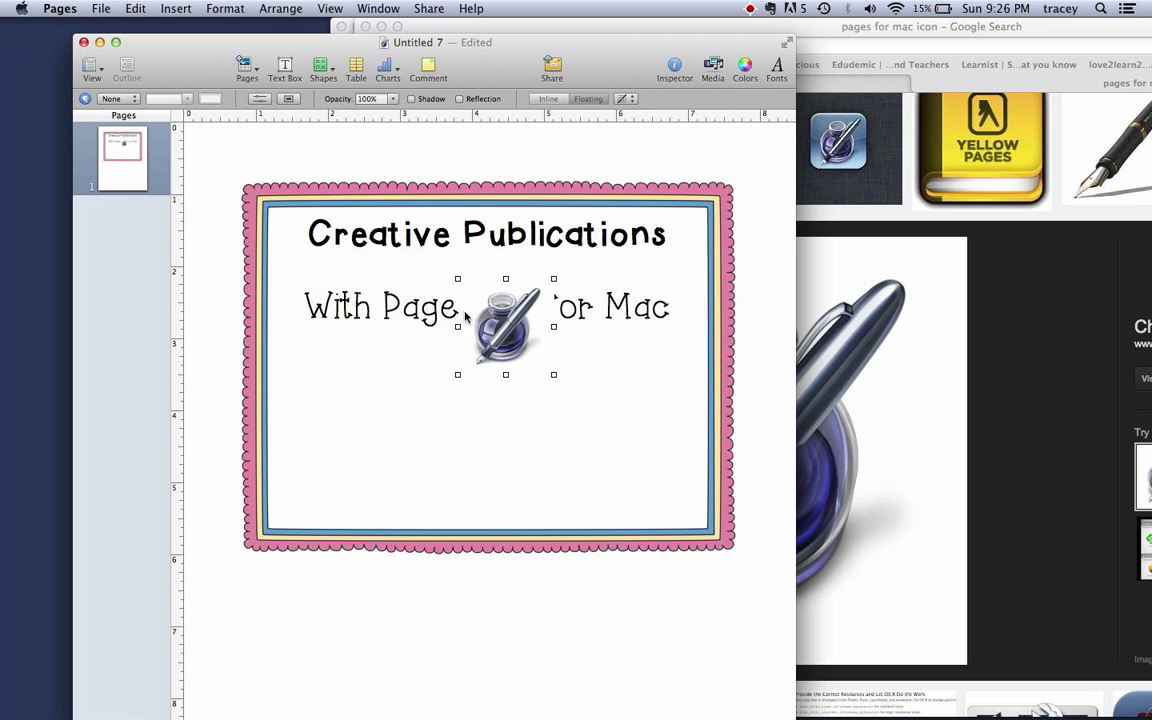
- Try to widen the gap in the "With Pages for Mac" line with extra spaces, and nudge the ink bottle icon into it
click(460, 313)
double_click(457, 313)
click(456, 314)
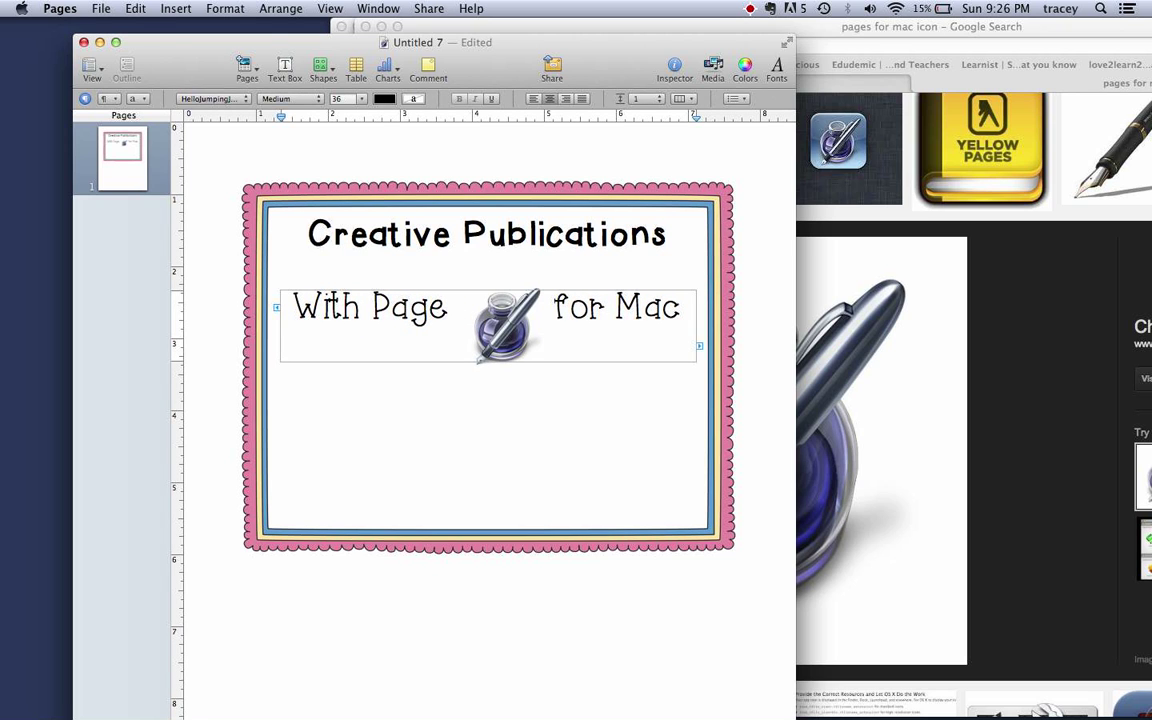
click(534, 486)
drag(495, 330, 488, 318)
click(525, 427)
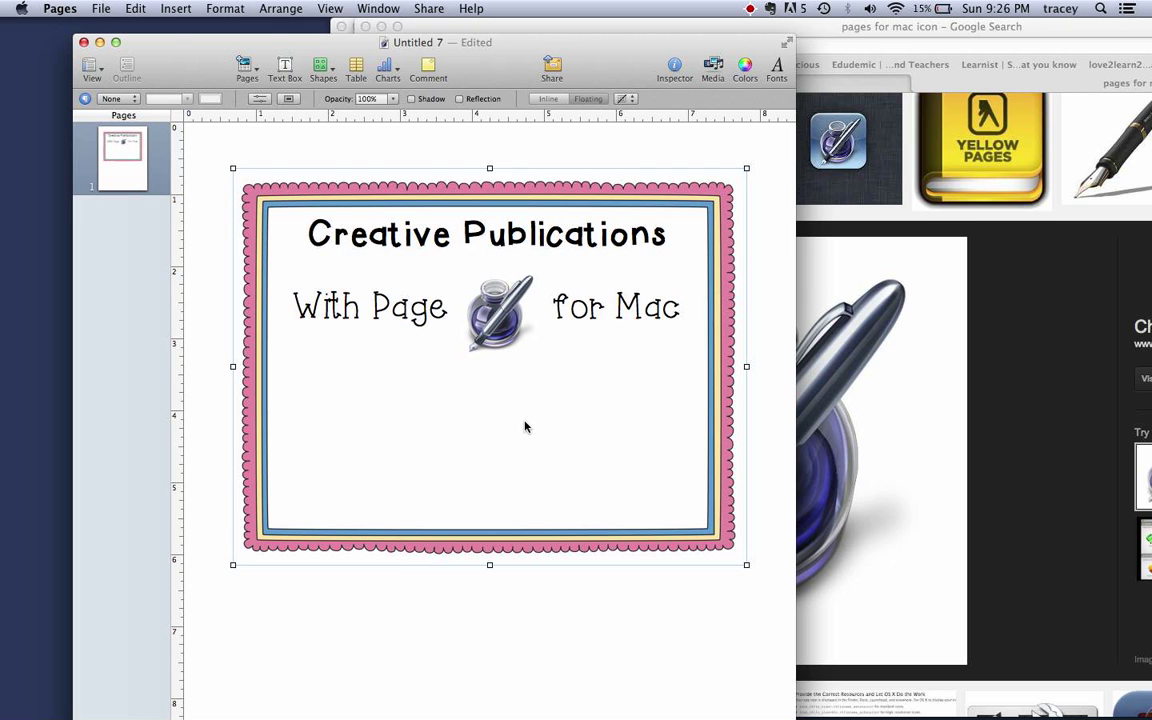
- Move the ink bottle icon below the text line and delete the stray spaces before the "s" of "Pages"
click(503, 340)
drag(503, 340, 505, 450)
click(478, 310)
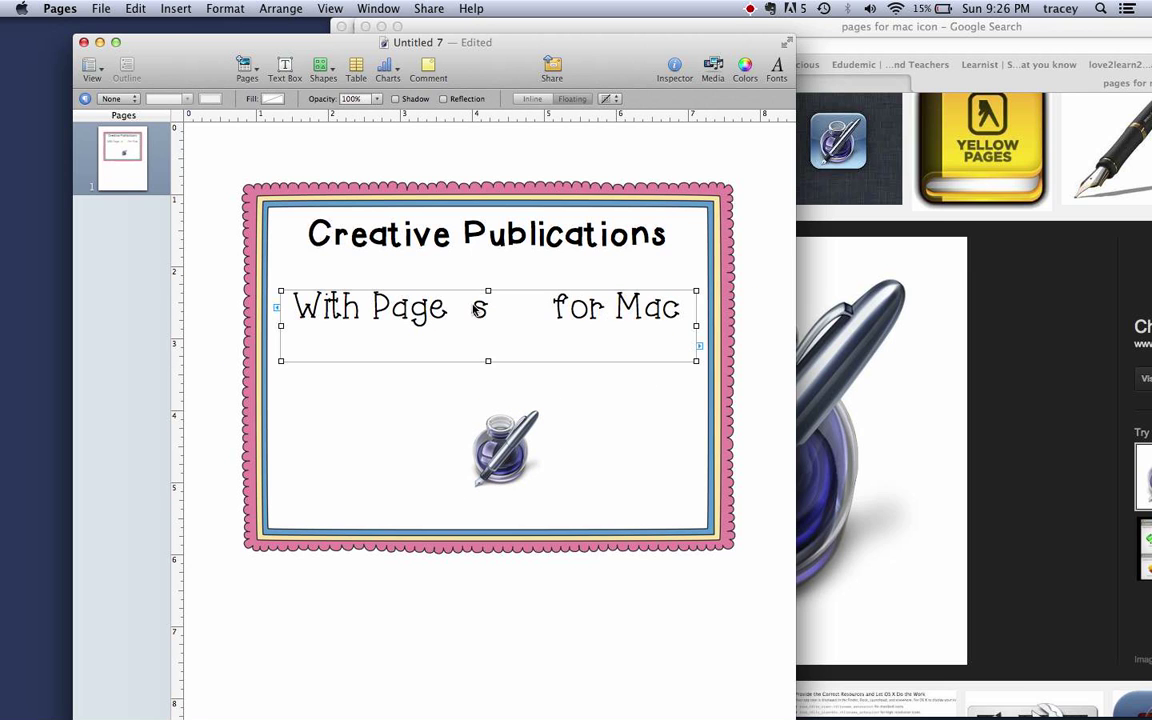
click(478, 310)
key(BackSpace)
key(BackSpace)
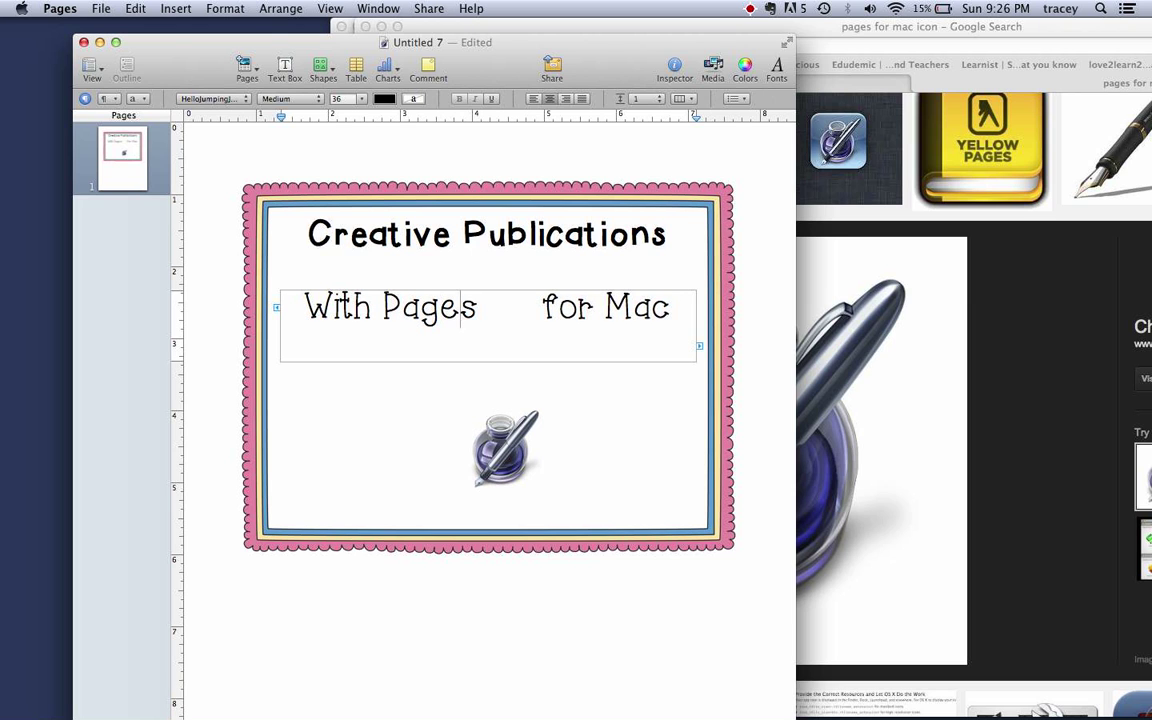
- Add spaces between "Pages" and "for Mac", and move the ink bottle icon back into the widened gap
mouse_move(493, 412)
mouse_down()
mouse_move(505, 312)
mouse_move(489, 347)
mouse_move(494, 388)
mouse_up()
click(490, 315)
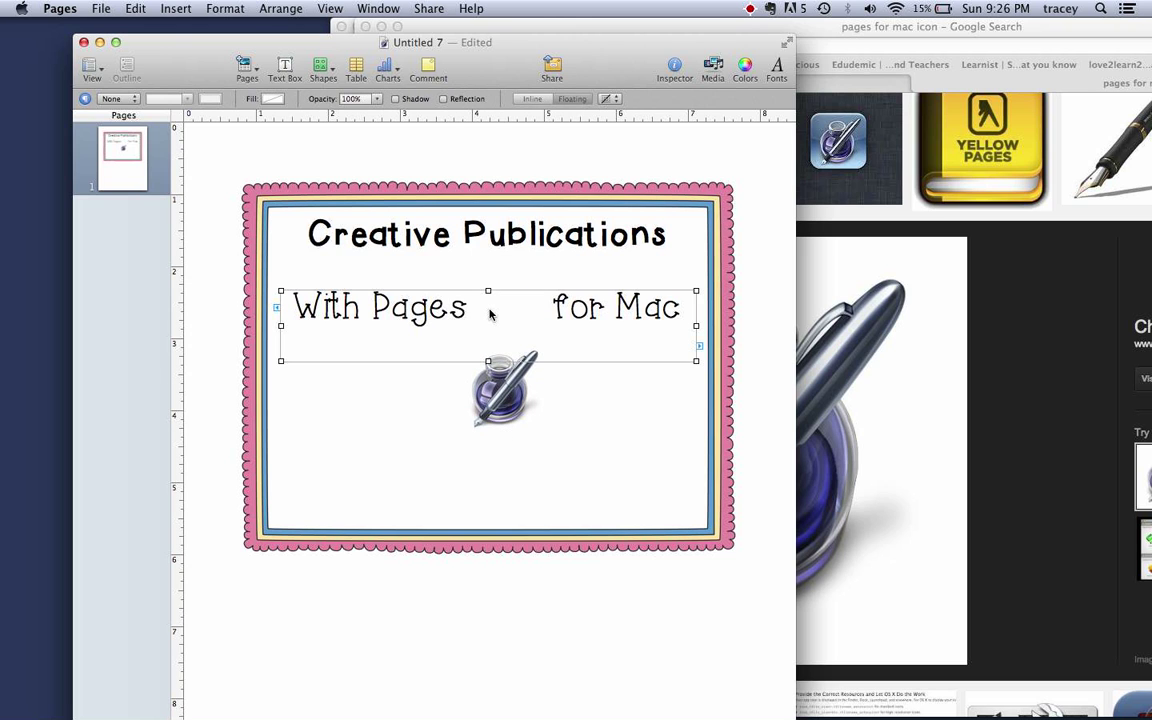
click(490, 315)
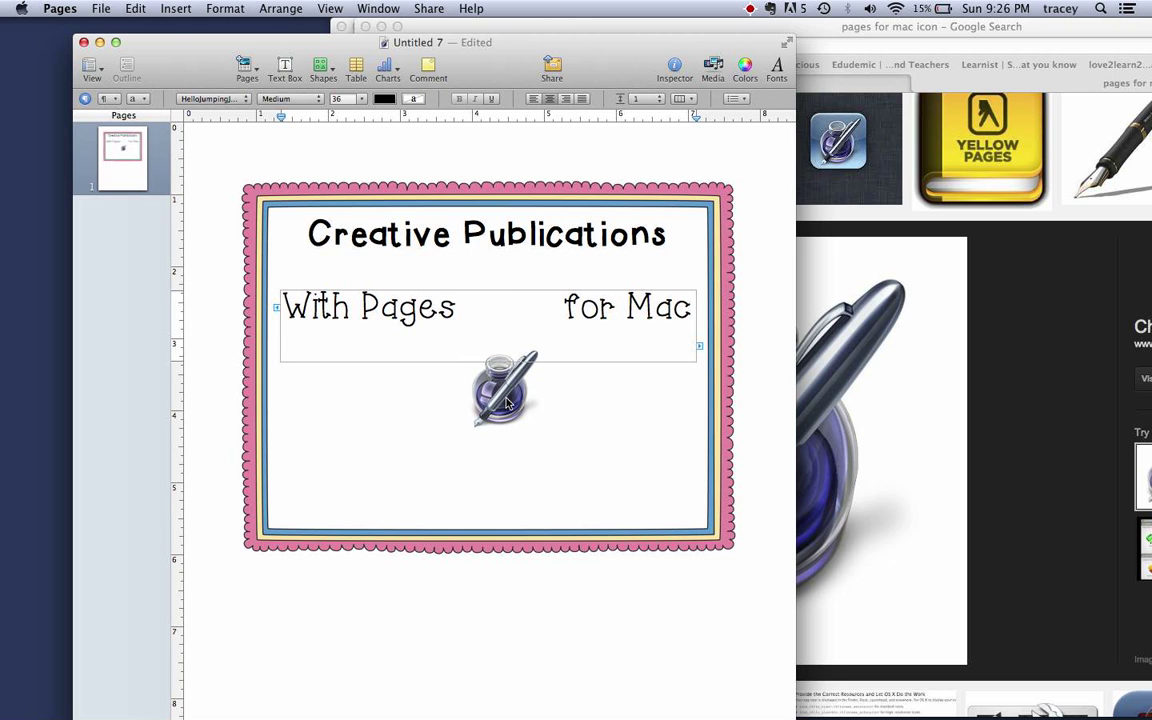
drag(507, 403, 506, 332)
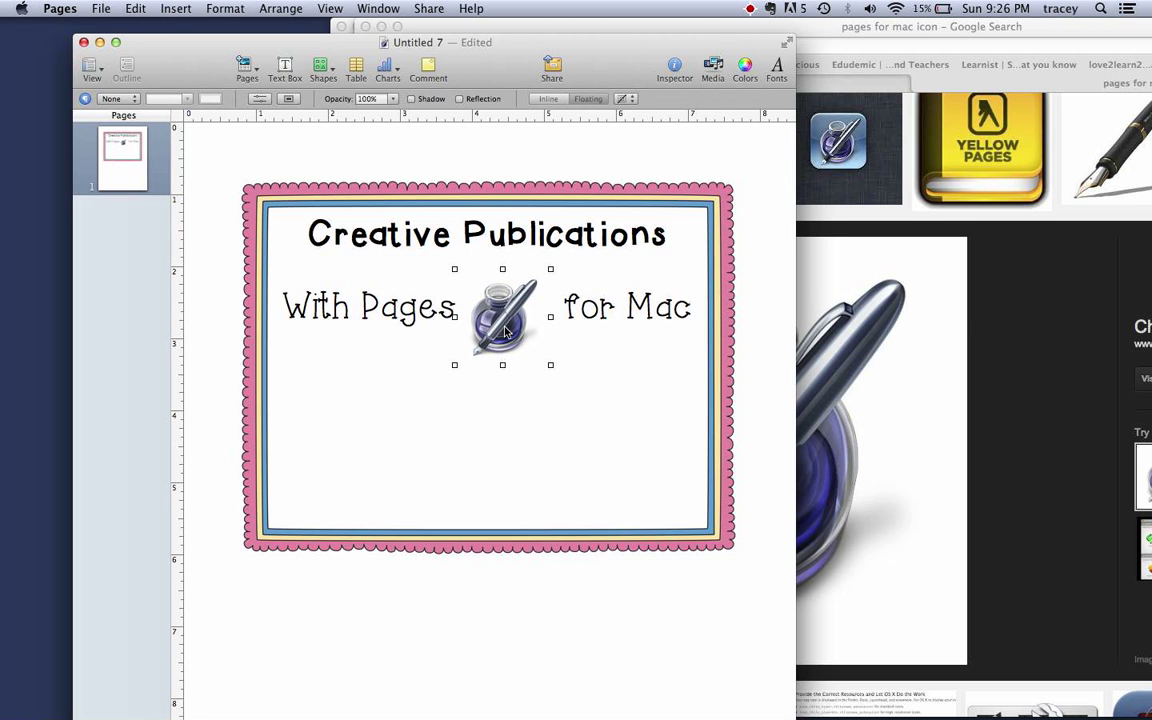
- Minimize the Safari window and add a shallow text box about 4.2 in wide below the ink bottle icon in the Pages document
click(823, 26)
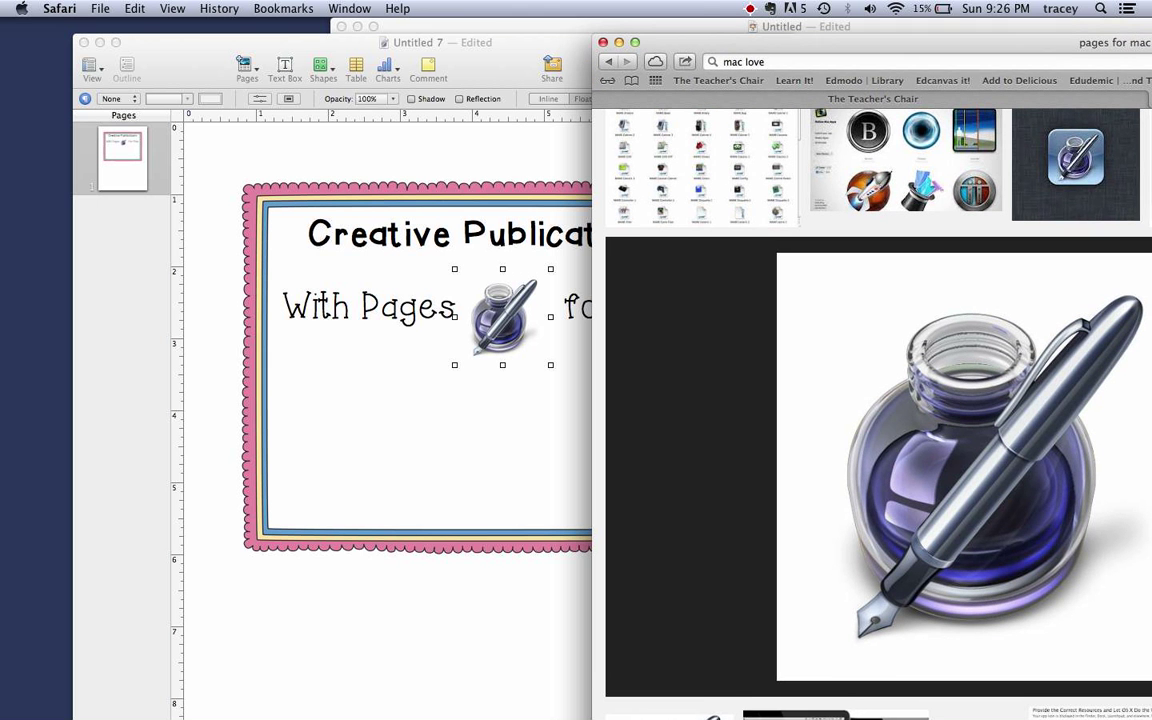
click(619, 46)
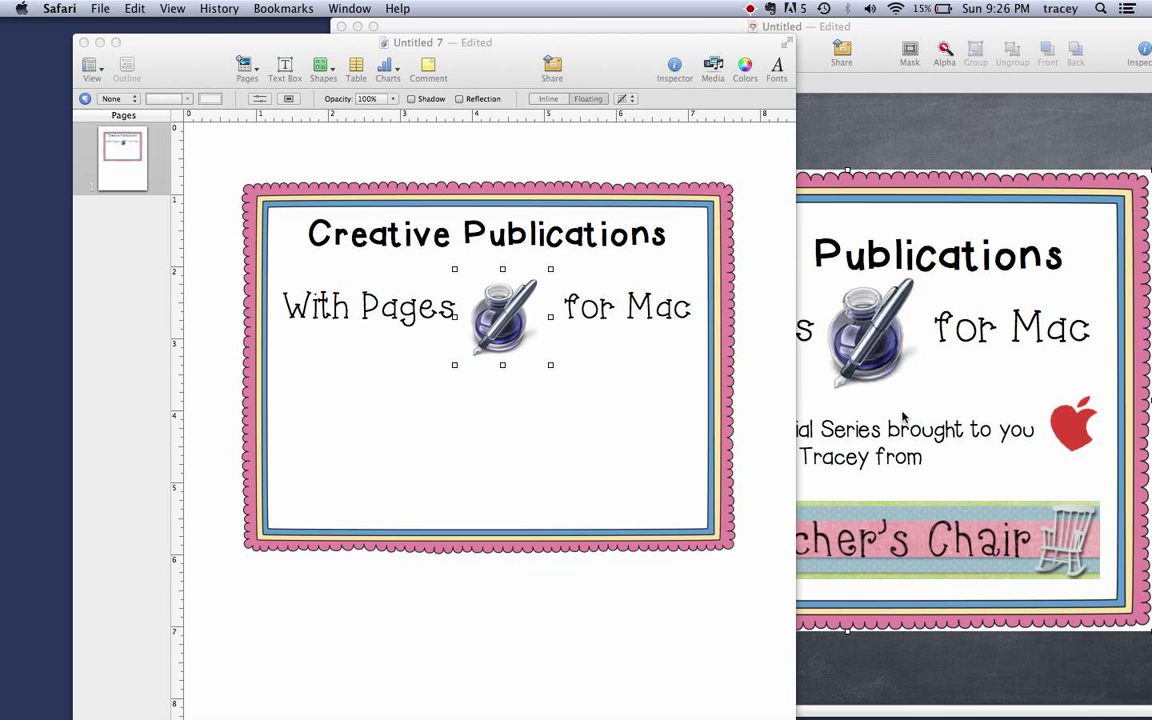
click(284, 68)
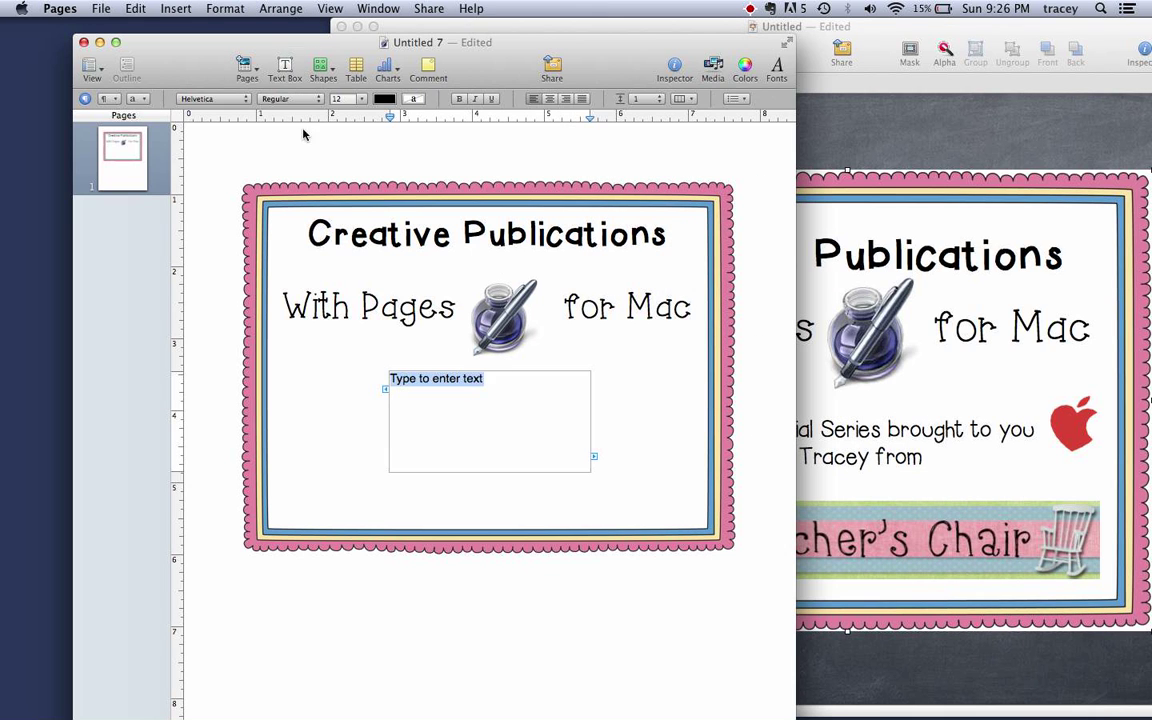
click(332, 370)
drag(447, 380, 375, 391)
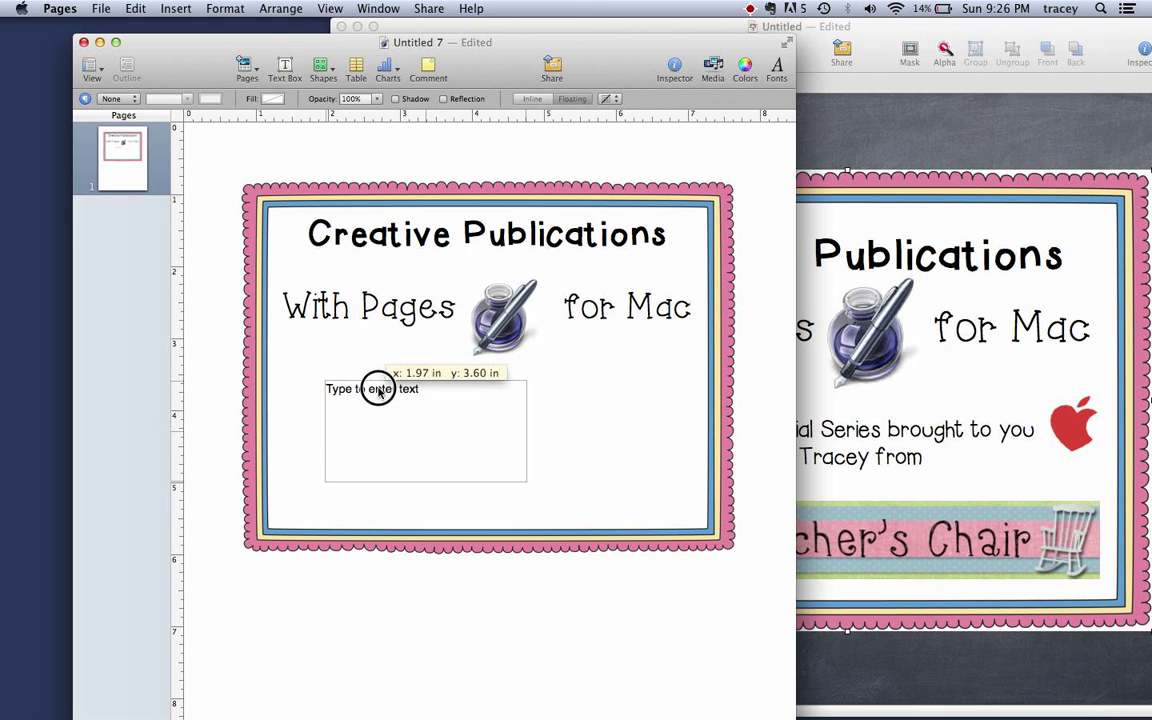
drag(525, 480, 612, 420)
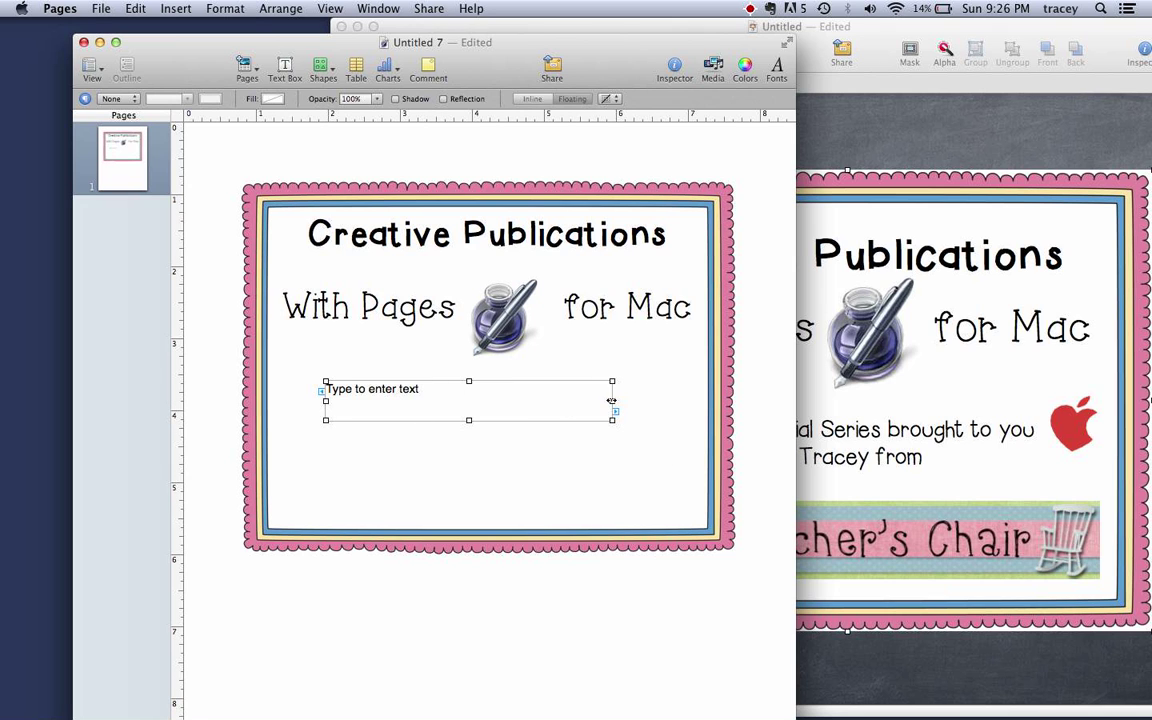
drag(612, 401, 630, 401)
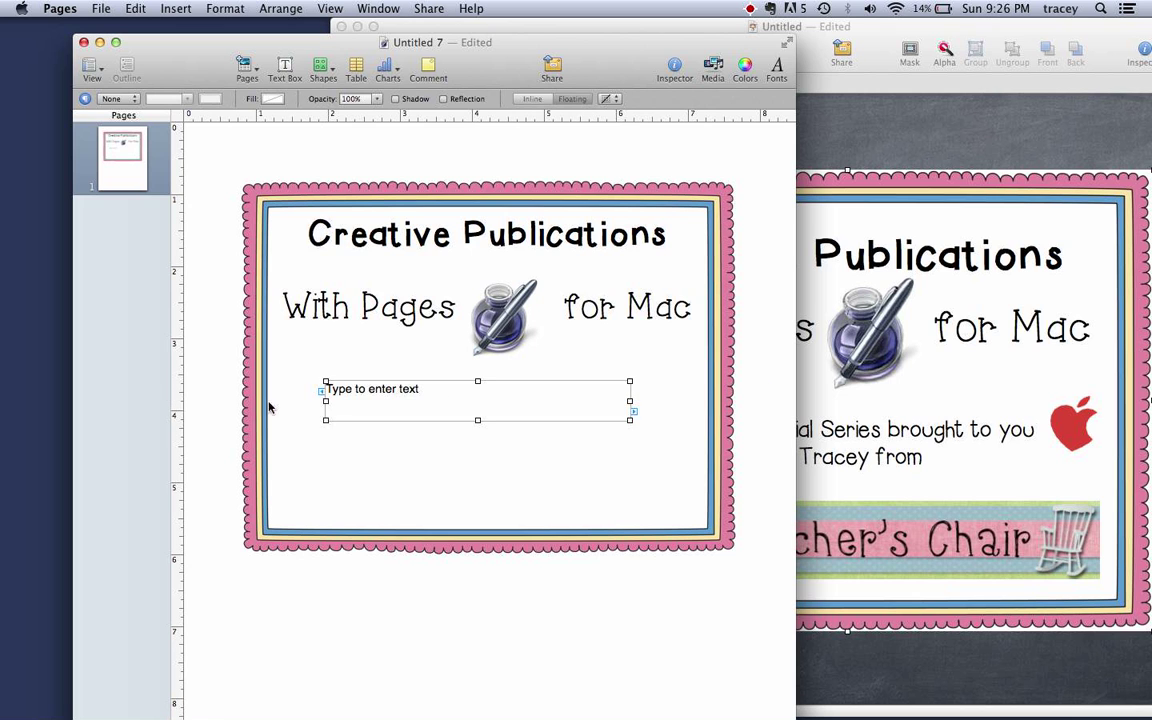
- Set the new text box's font to HelloCutie and enter "A Video Tutorial Series brought to you by", the author's first name and "from"
click(342, 391)
click(245, 100)
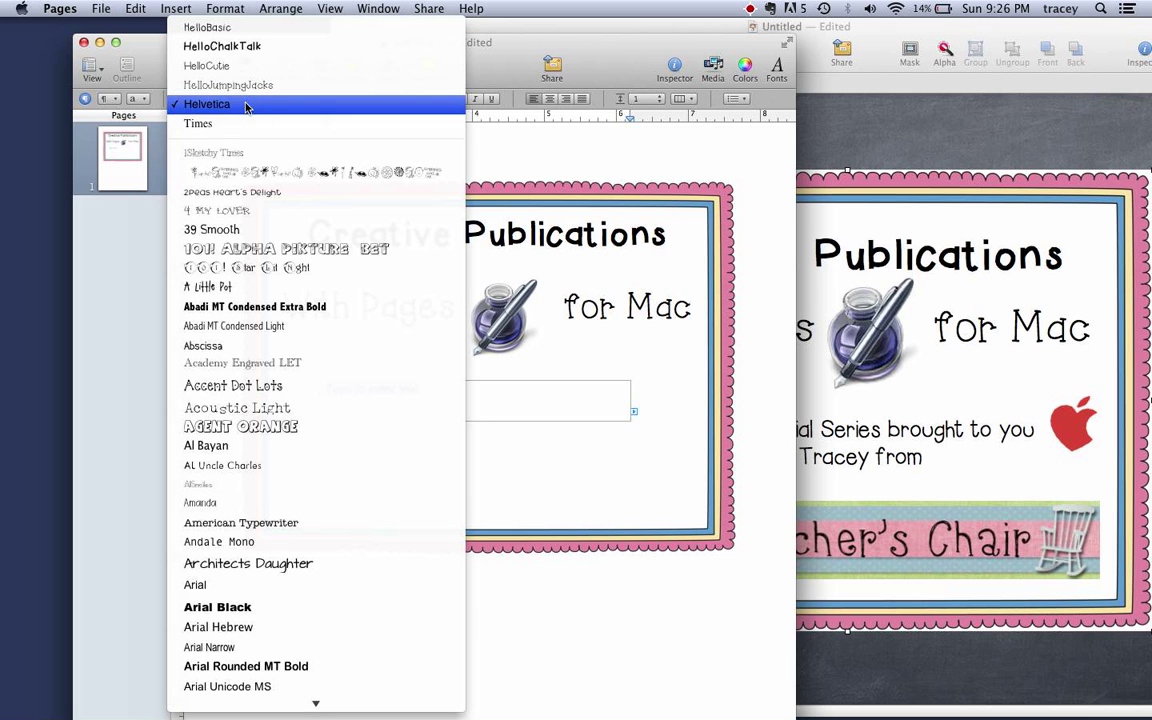
click(222, 63)
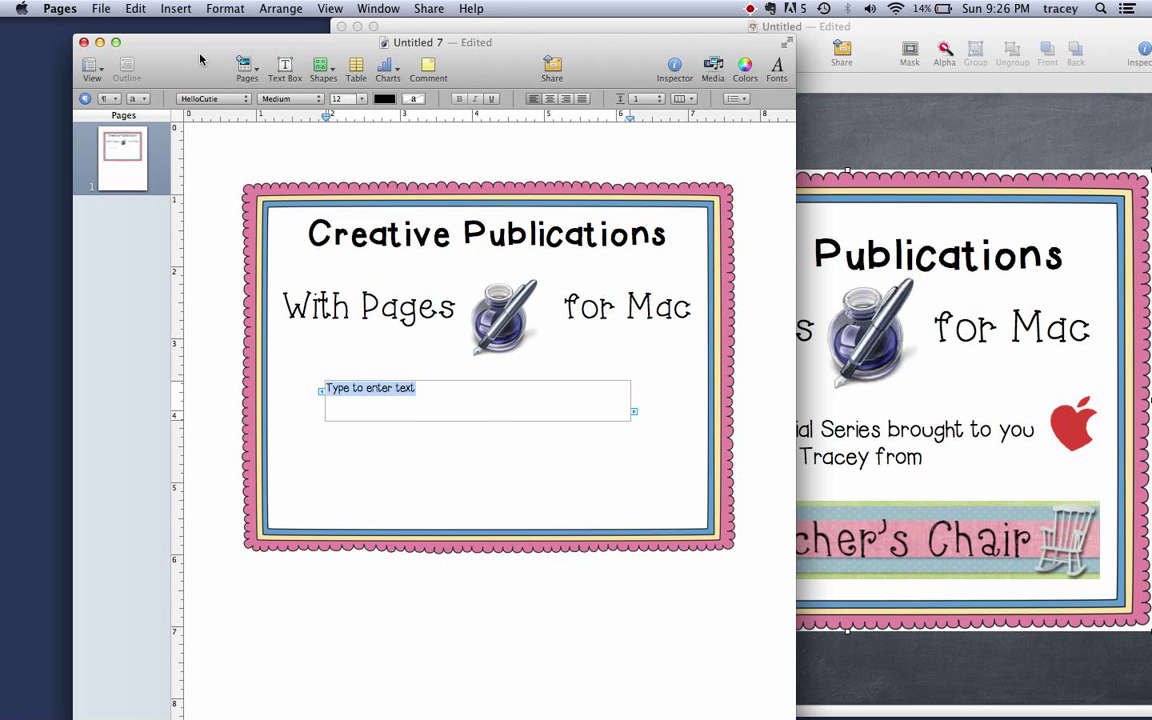
text(A)
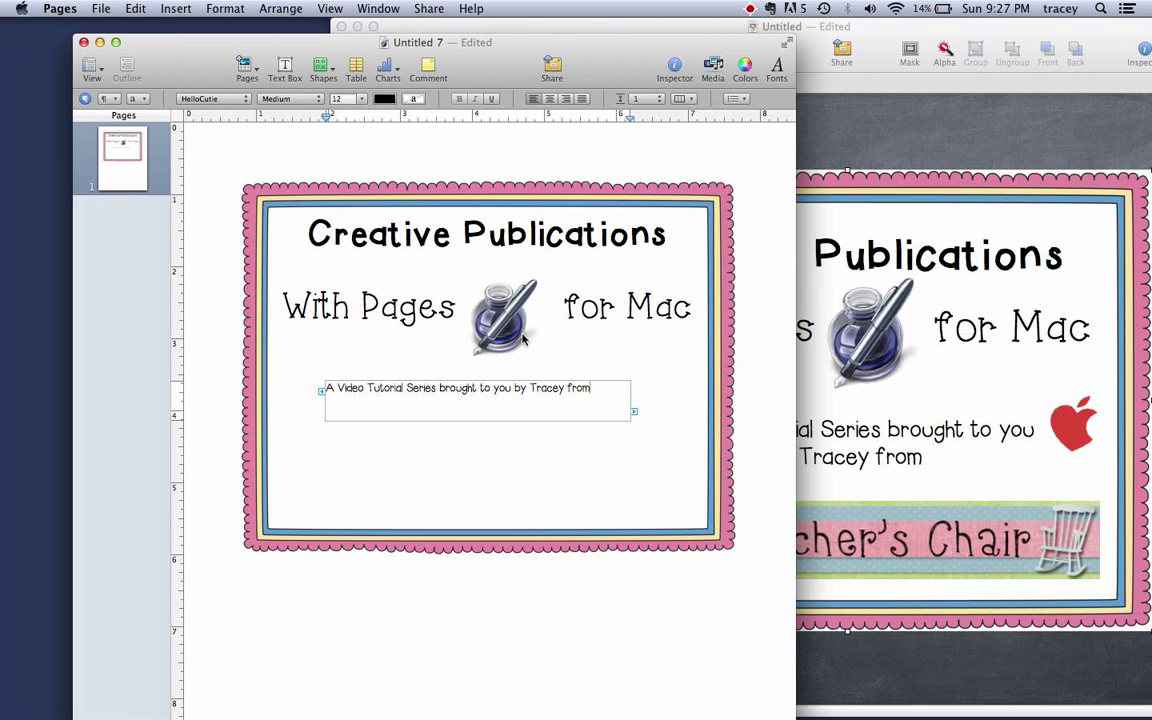
- Set the tutorial series text to 24 pt and make its text box taller to fit both lines
drag(624, 386, 318, 388)
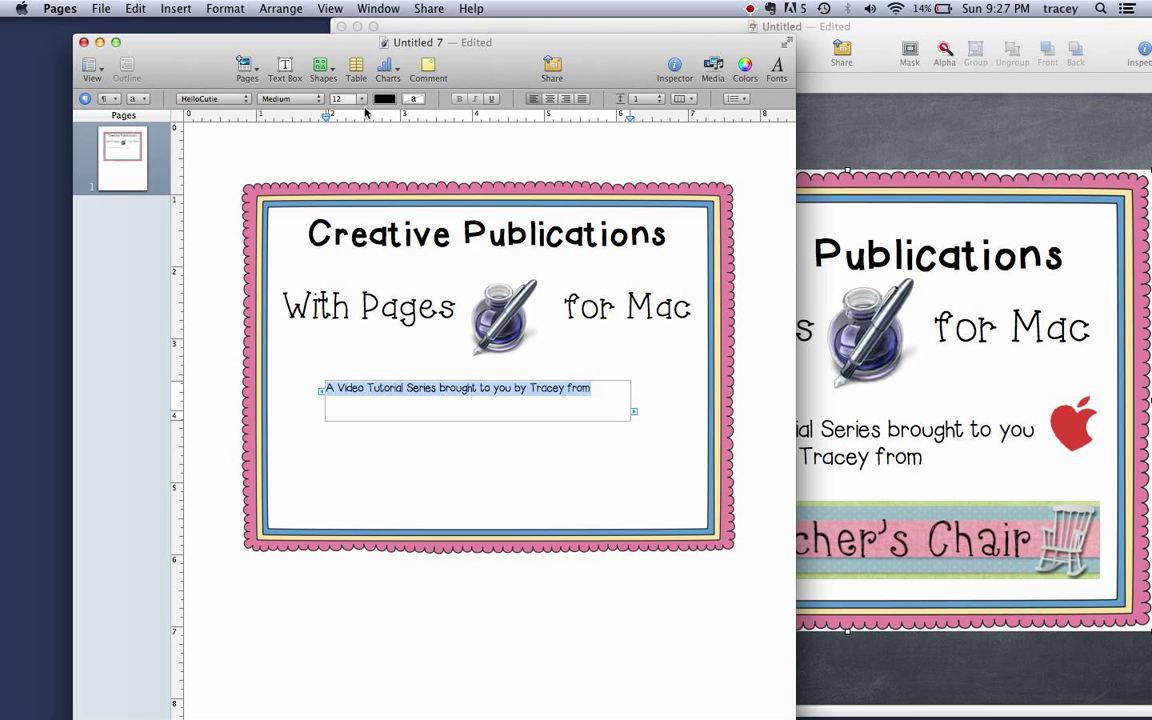
click(361, 98)
click(363, 185)
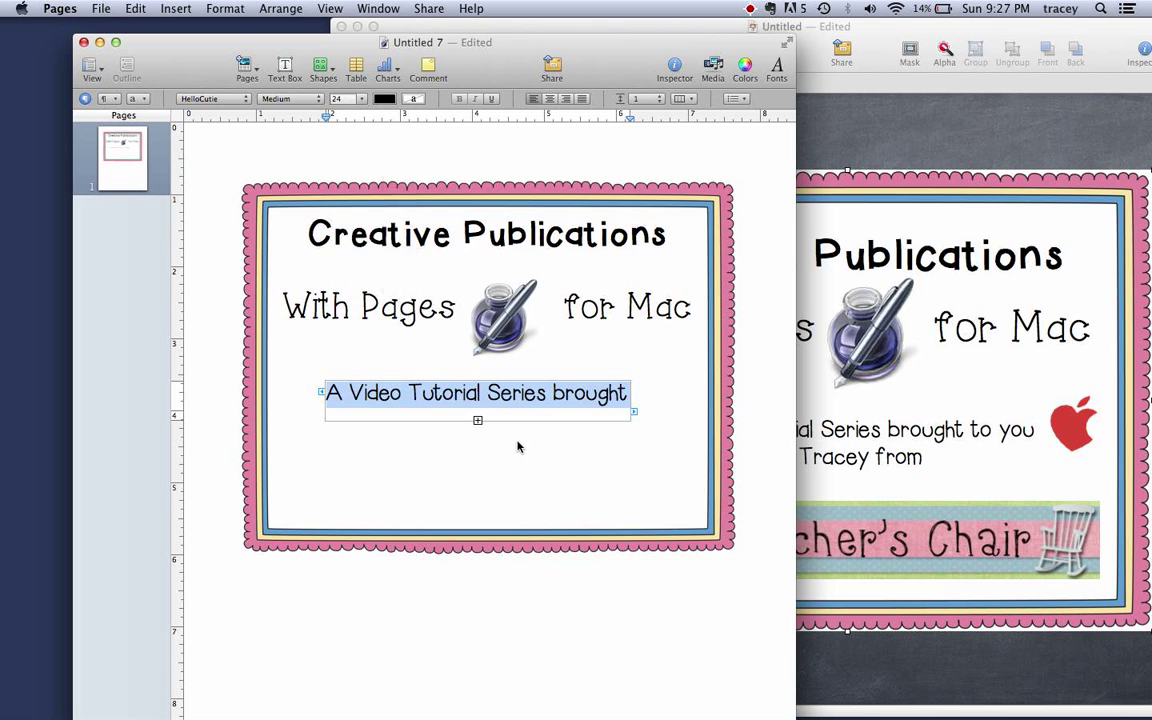
click(725, 267)
click(478, 467)
click(497, 415)
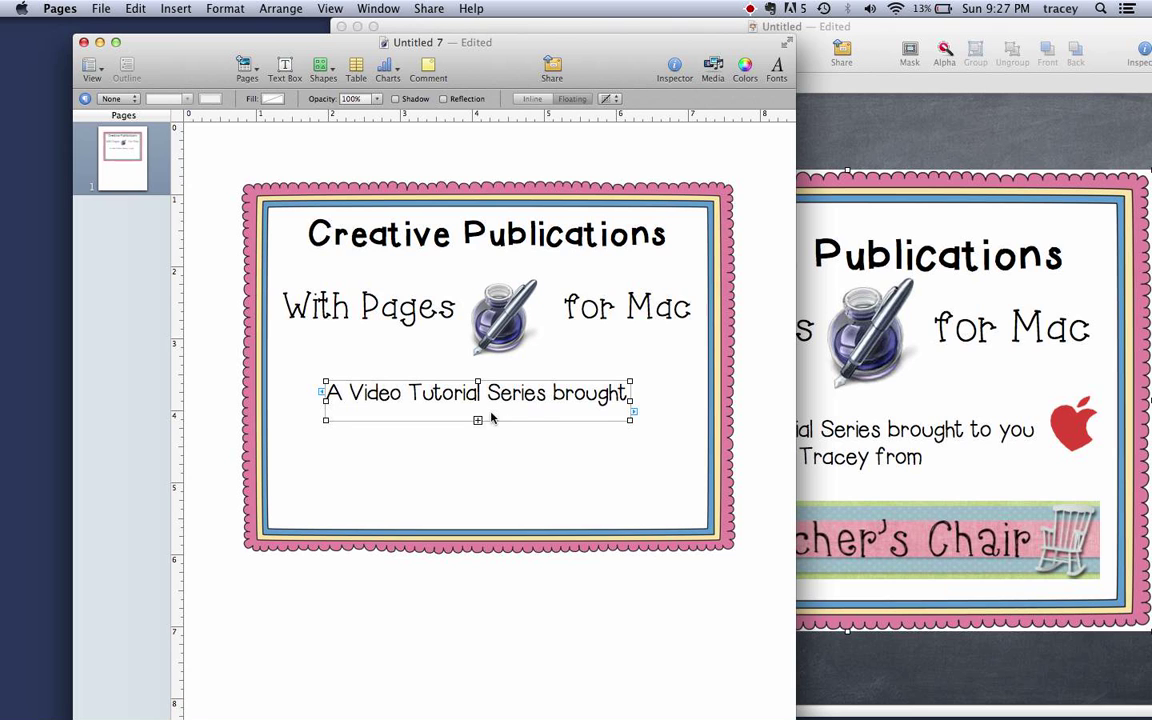
drag(478, 421, 482, 437)
- Centre the two lines of the tutorial series text
double_click(560, 417)
key(super+a)
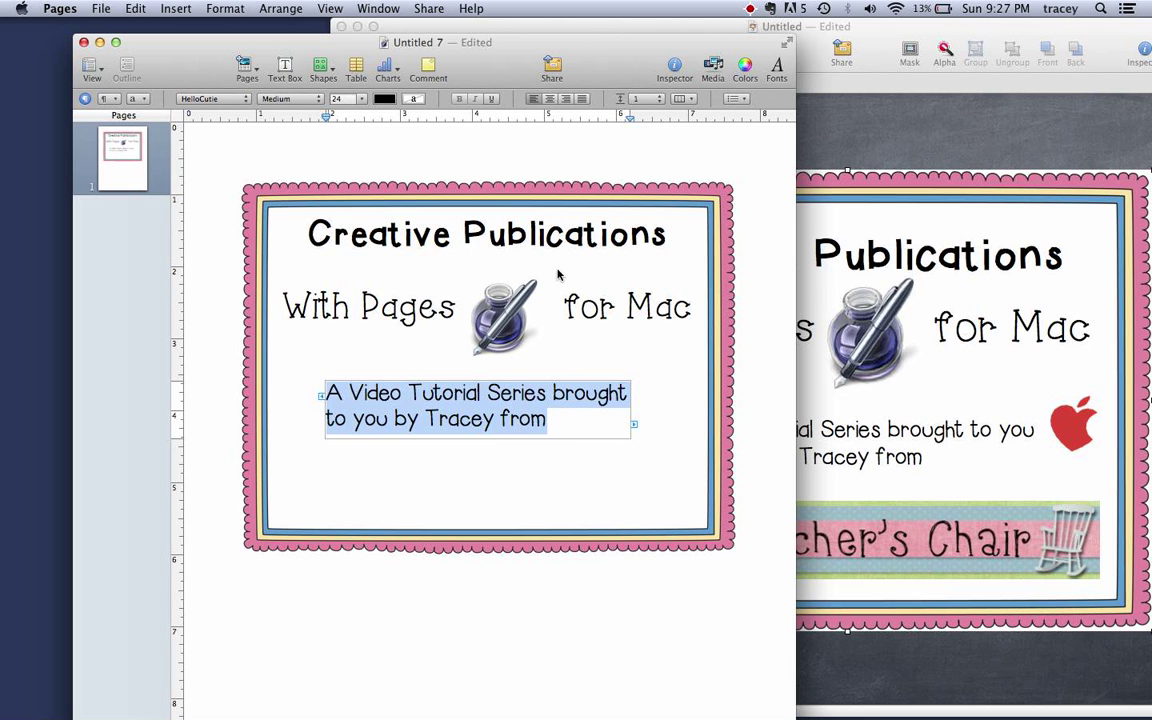
click(549, 99)
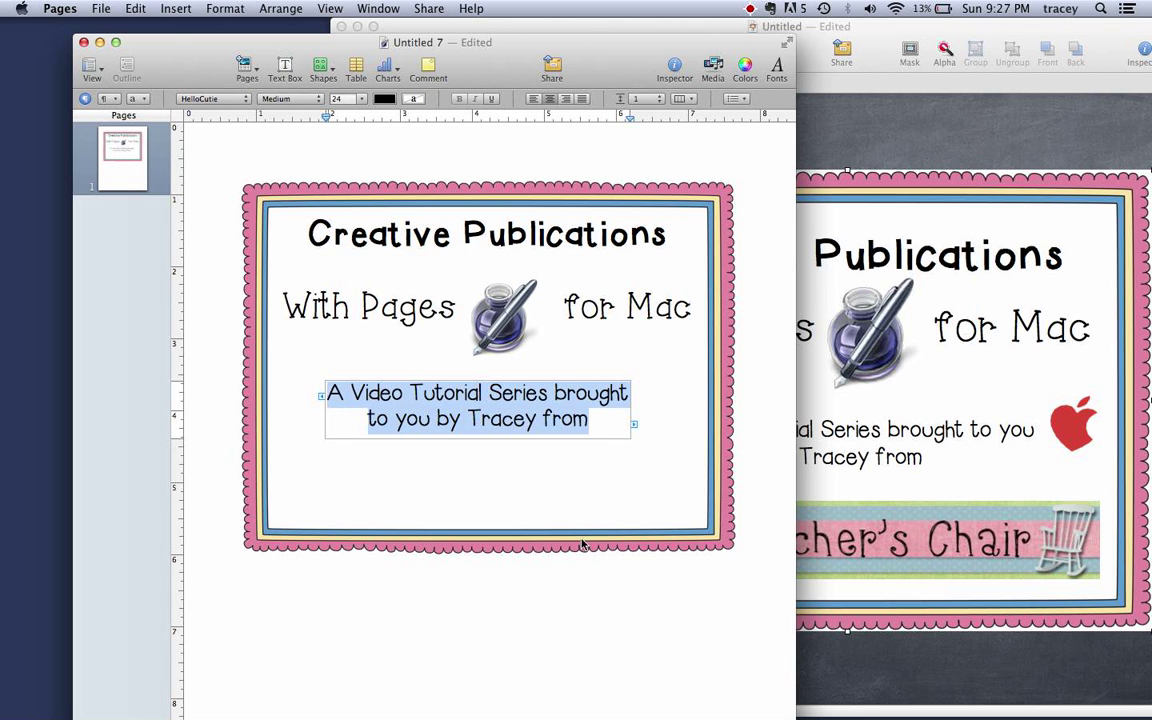
click(599, 607)
- Move the Keynote window down off the desktop files, and place images.jpeg right of the tutorial text, shrunk to about 0.6 in square
drag(890, 40, 930, 694)
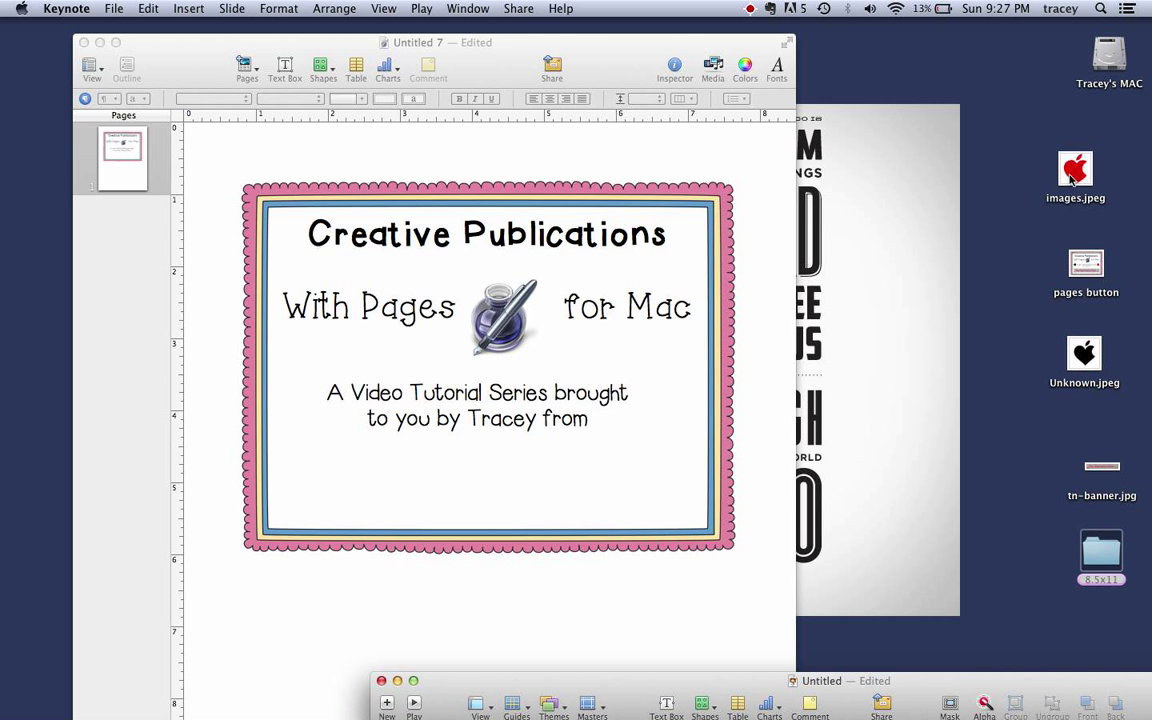
drag(1073, 175, 448, 508)
drag(523, 424, 672, 394)
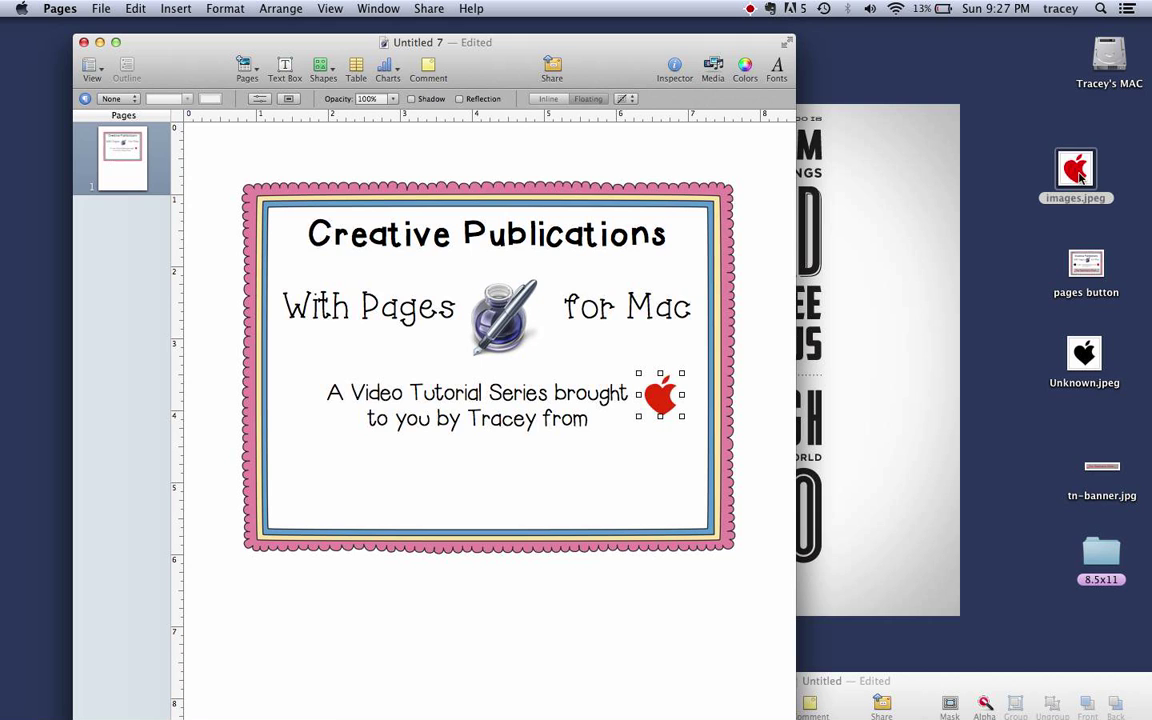
- Place Unknown.jpeg left of the tutorial text, shrunk to about 0.58 in square and tilted counterclockwise about 13°
drag(1084, 355, 386, 605)
drag(384, 603, 385, 601)
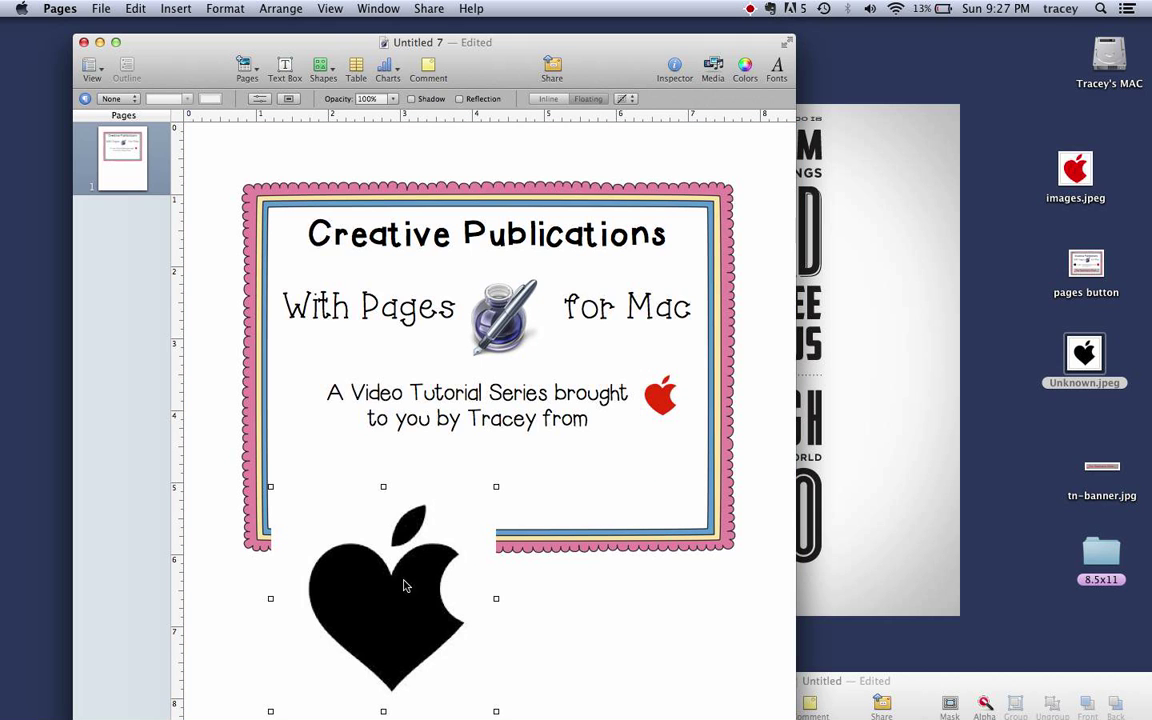
drag(497, 486, 313, 425)
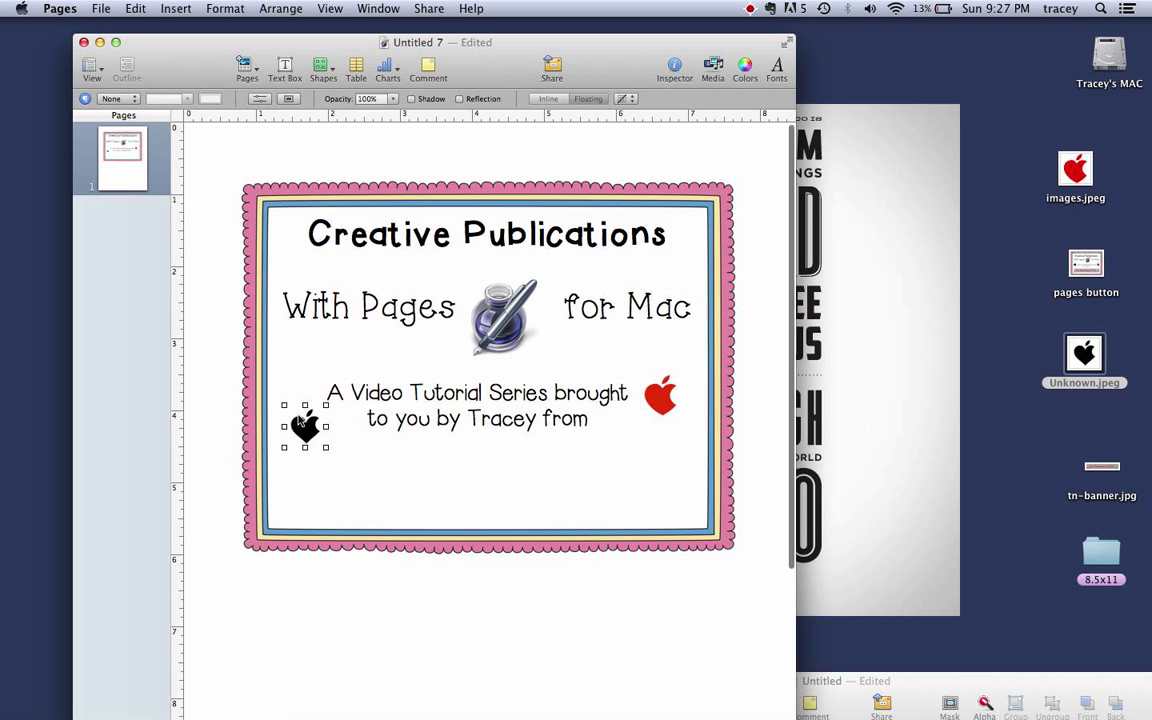
drag(305, 406, 298, 413)
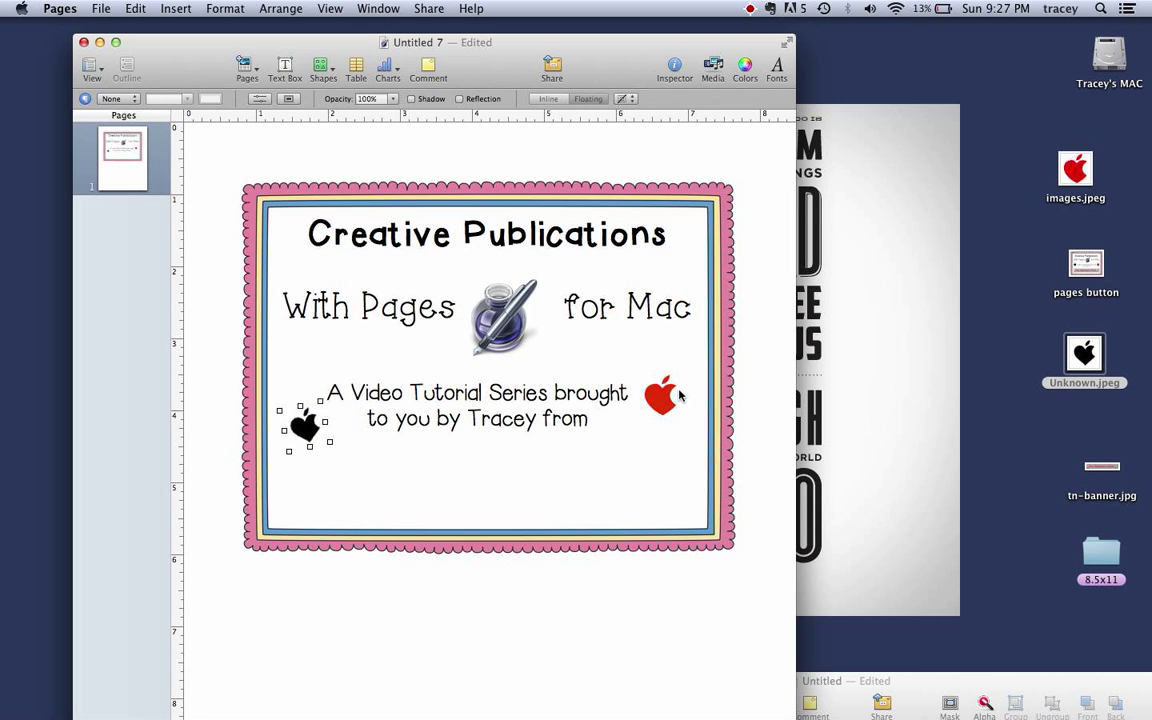
- Rotate the red apple to 349° and position it at about X 6.31 in, Y 3.39 in
drag(676, 390, 670, 390)
click(674, 64)
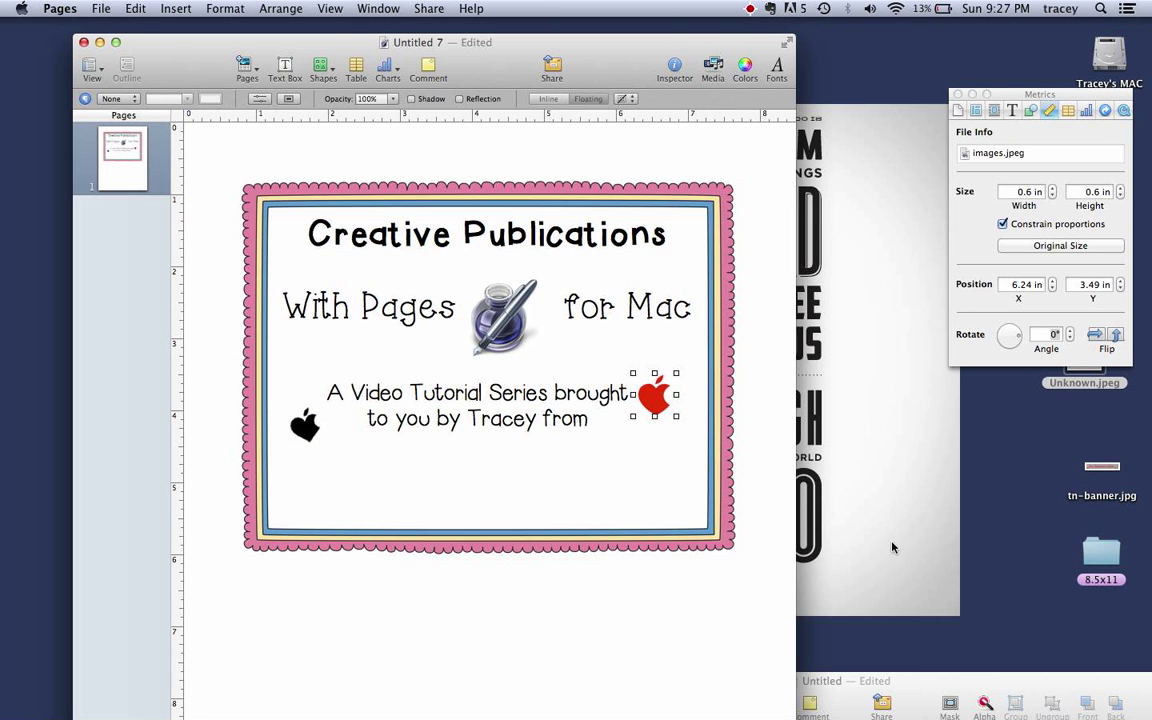
click(1071, 330)
click(1071, 330)
click(1071, 339)
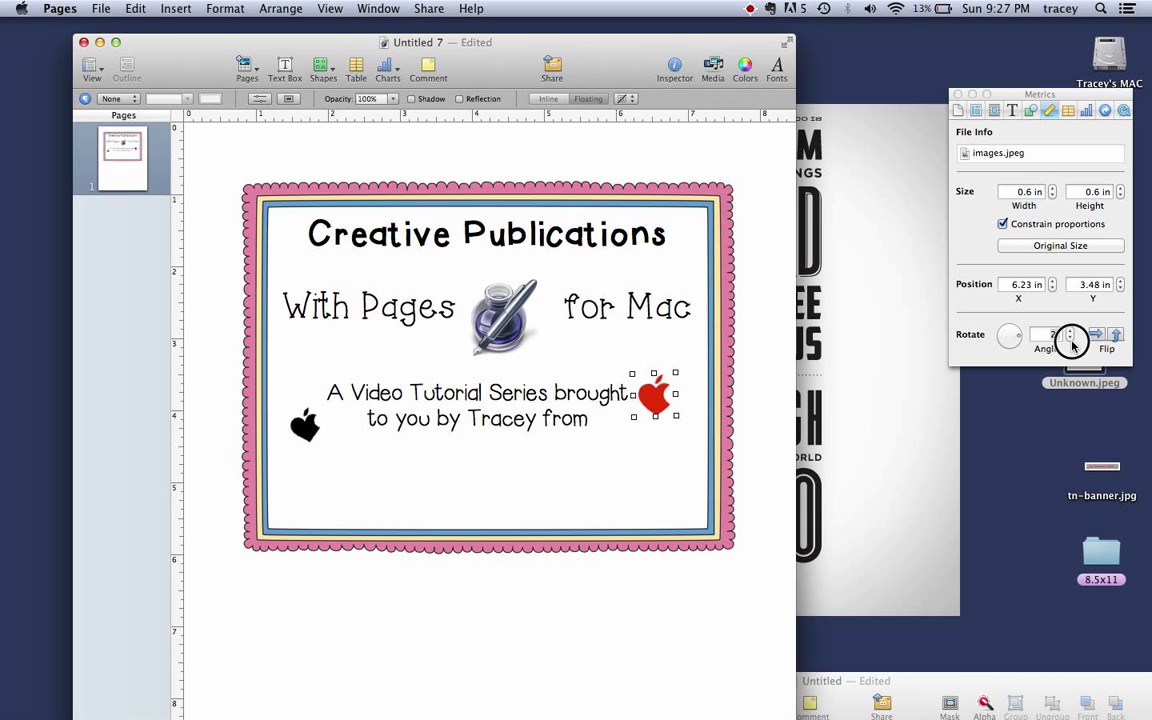
click(1071, 339)
click(1070, 340)
click(1070, 340)
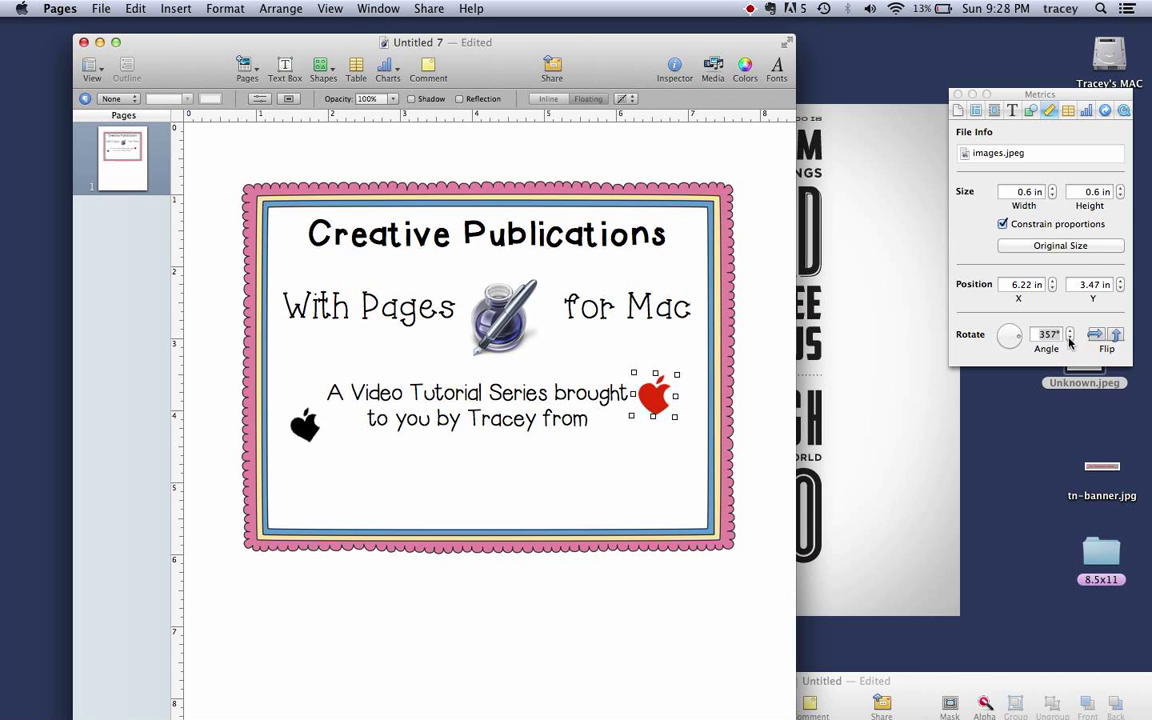
click(1070, 340)
click(1069, 340)
click(1069, 340)
click(1069, 340)
click(1069, 340)
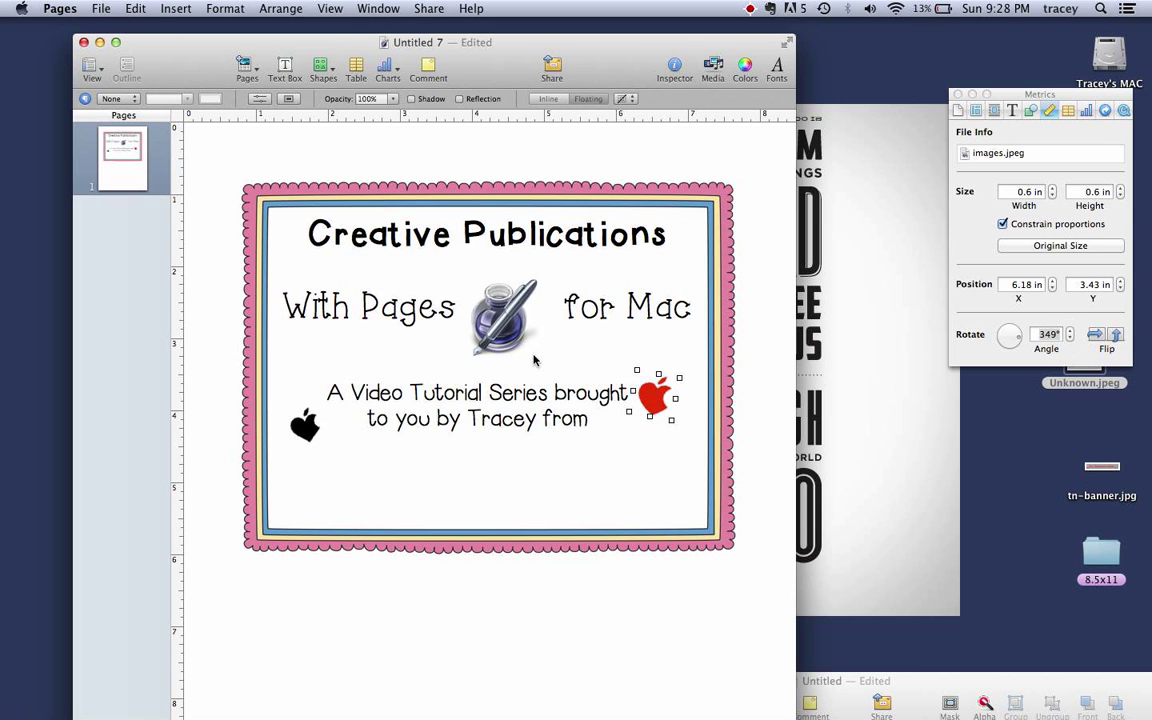
drag(655, 395, 661, 390)
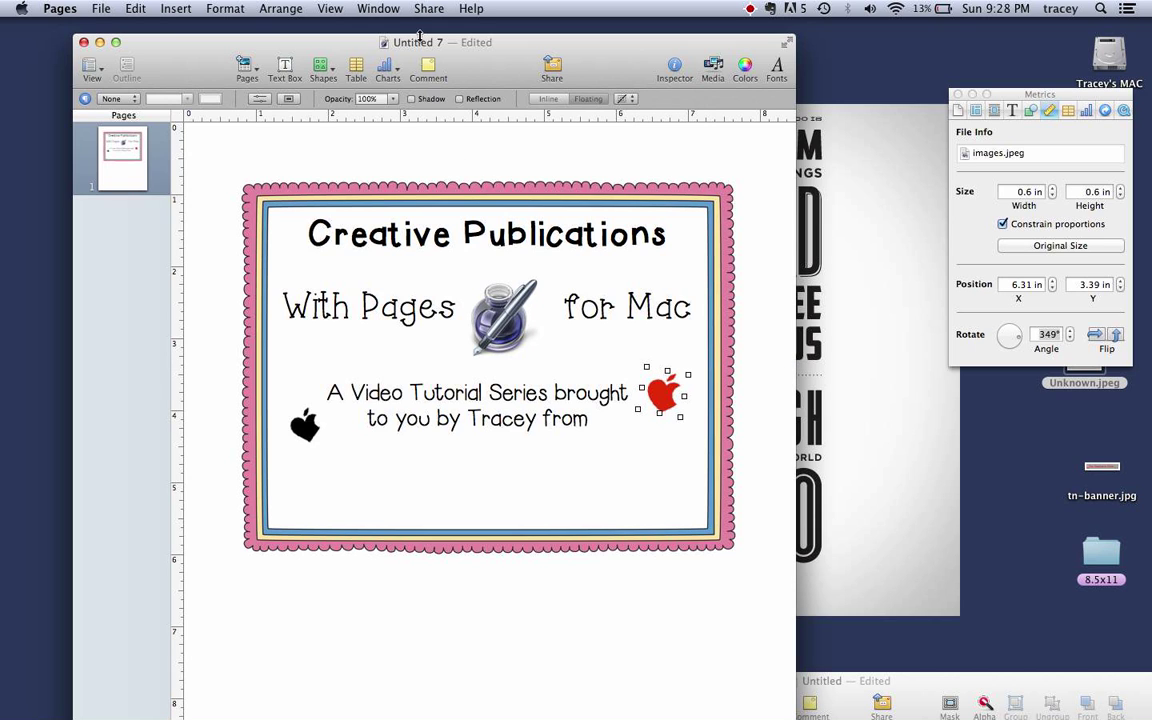
- Try the shadow and reflection effects on the red apple
click(412, 99)
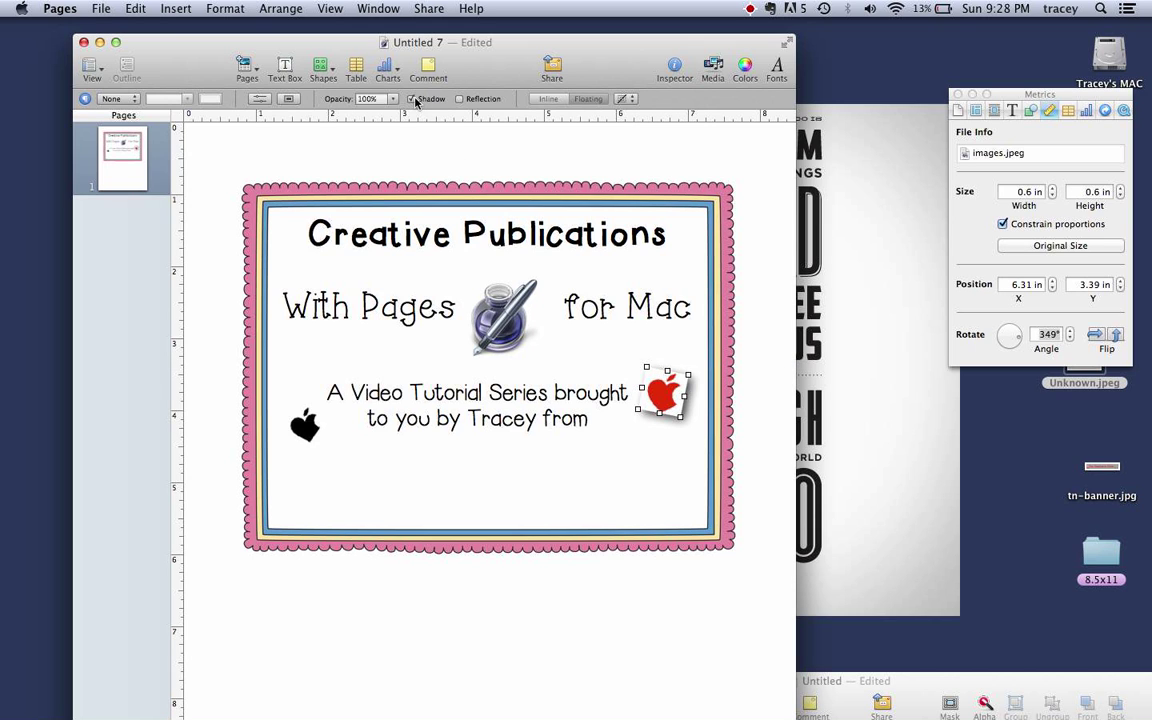
click(412, 99)
click(460, 99)
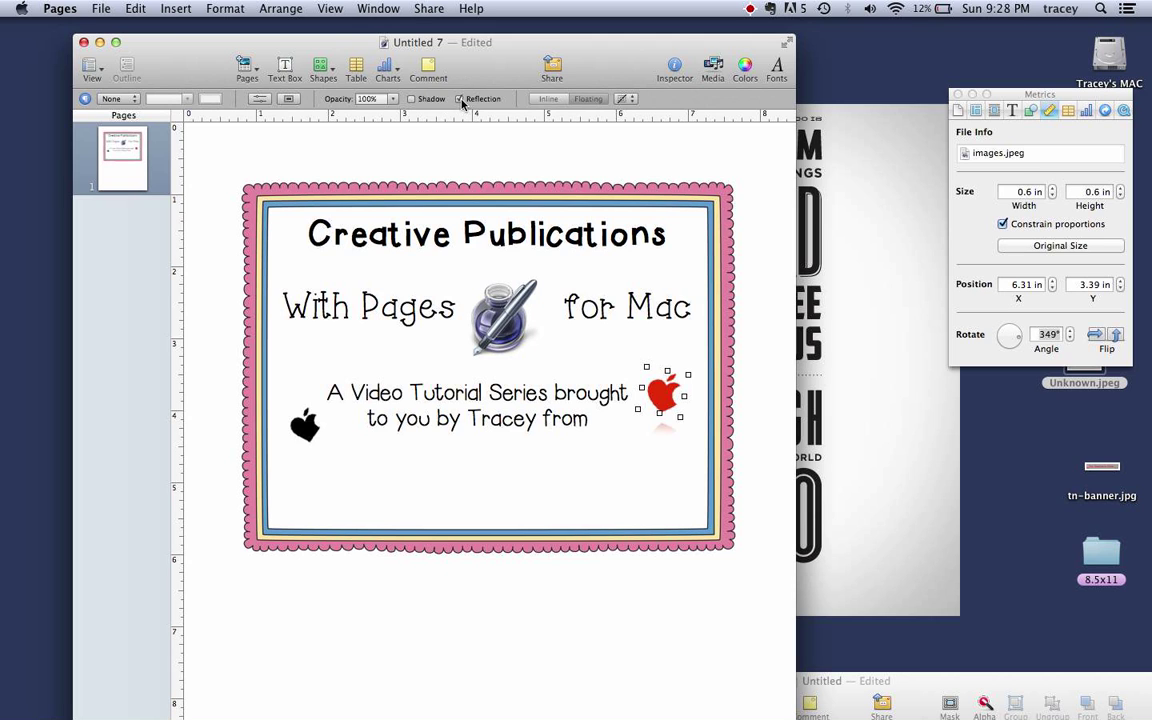
click(460, 99)
- Nudge the black apple slightly, and place tn-banner.jpg below the tutorial text inside the frame, sized about 5.85 by 0.91 in
click(318, 412)
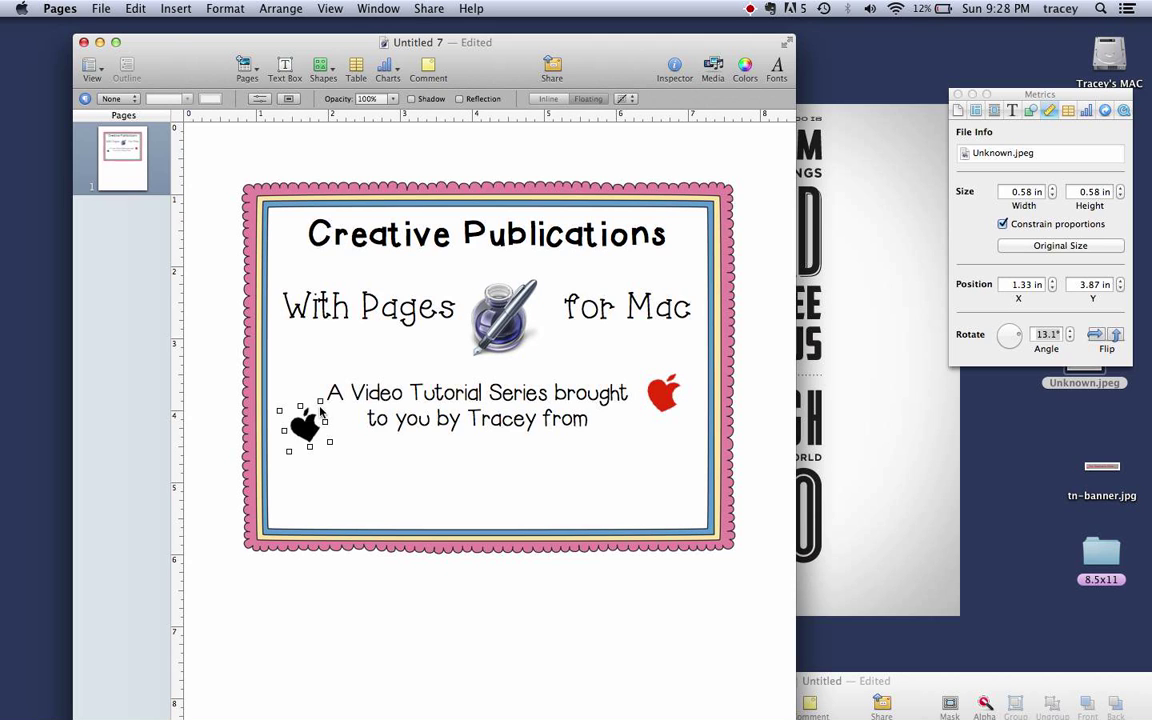
drag(320, 407, 324, 402)
drag(1102, 466, 529, 618)
drag(222, 567, 417, 602)
drag(499, 639, 405, 490)
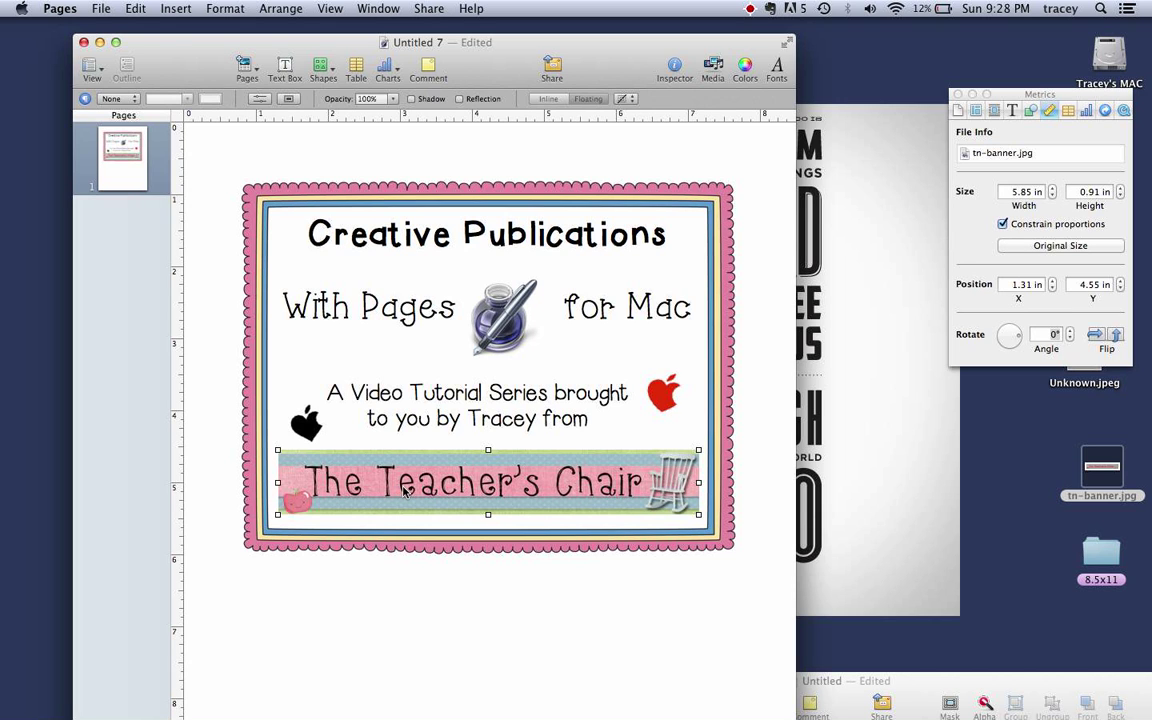
- Close the Metrics inspector and open the finished page as a PDF in Preview from the print options
click(957, 95)
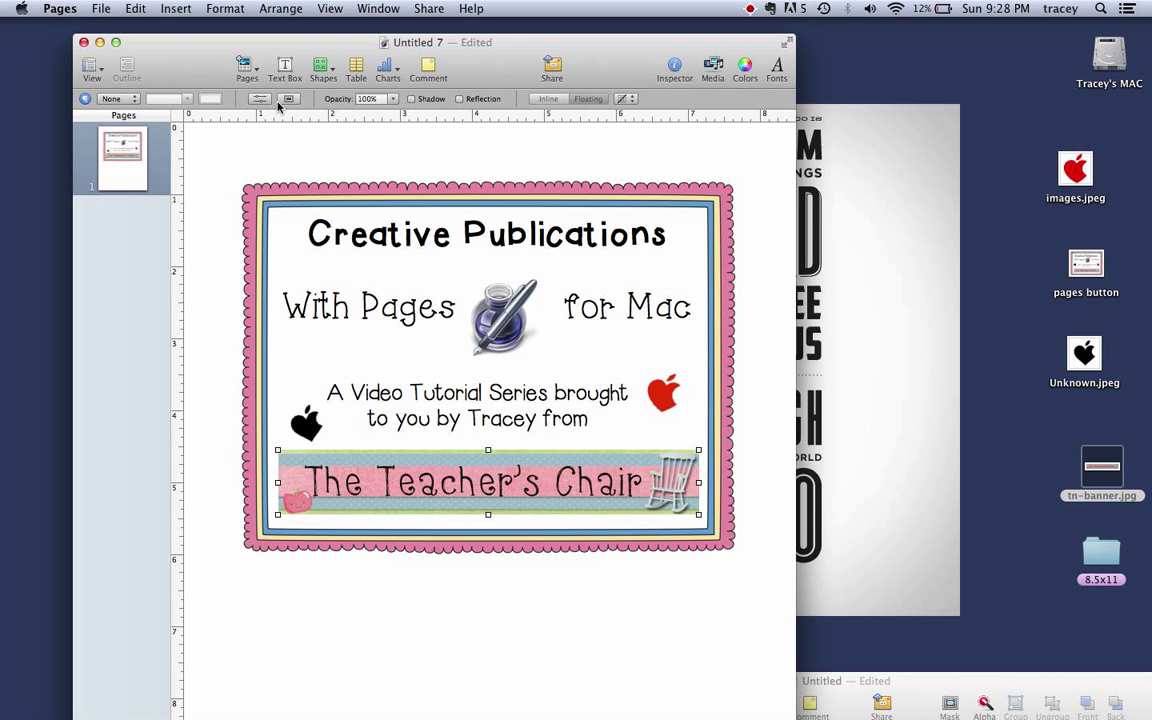
click(100, 10)
click(142, 289)
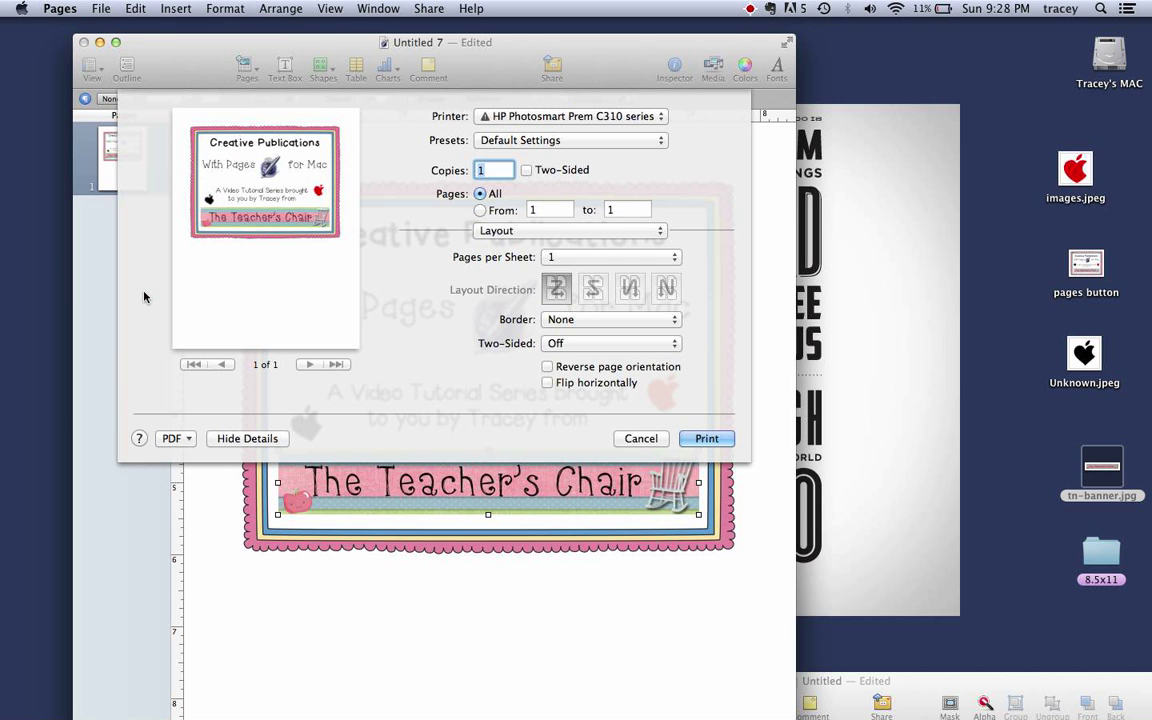
click(186, 440)
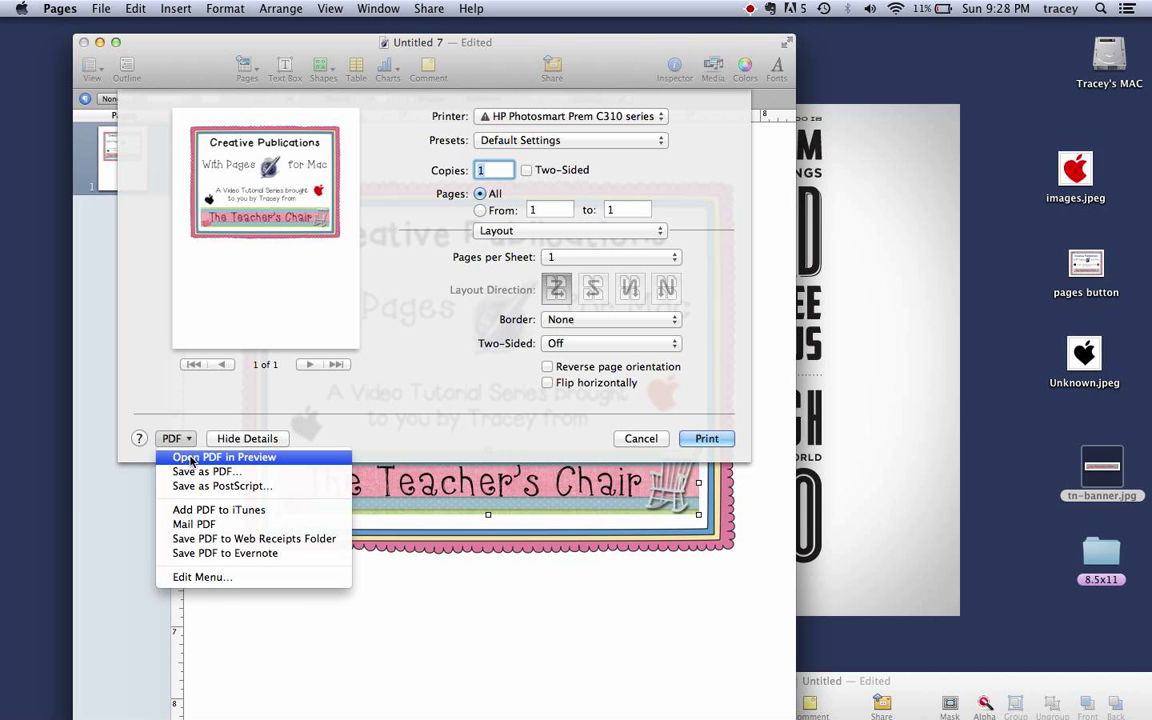
click(190, 458)
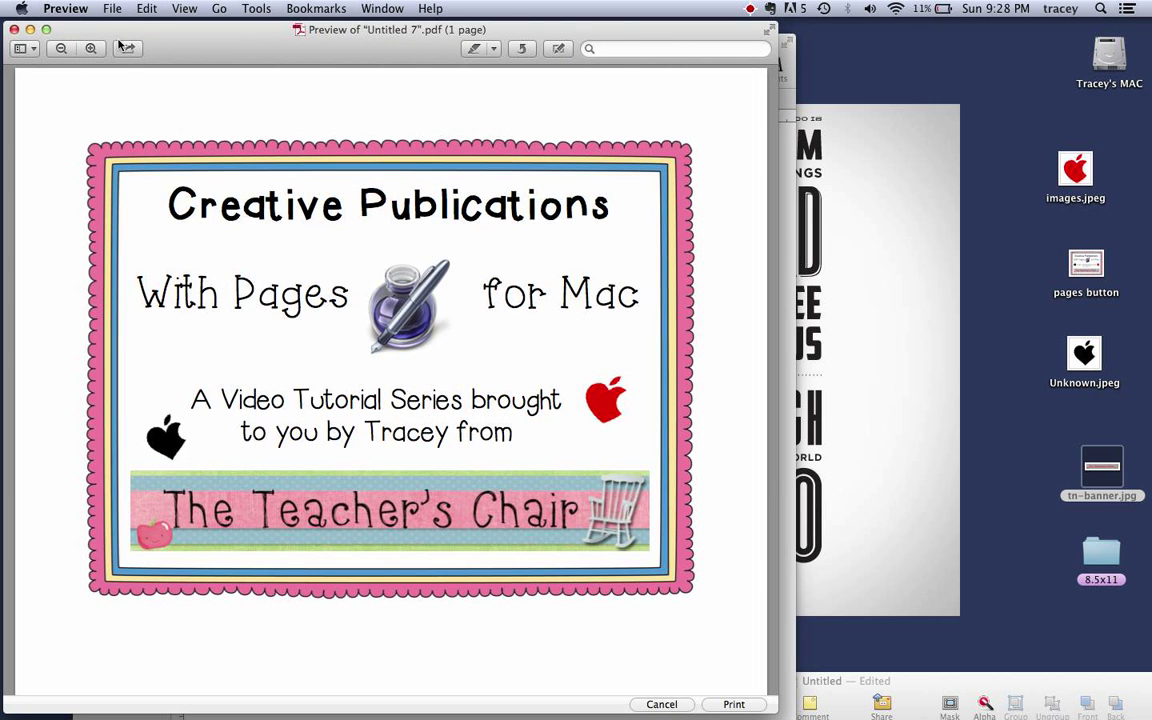
- Take a selection screenshot in Preview that captures just the scalloped frame and everything inside it
click(68, 48)
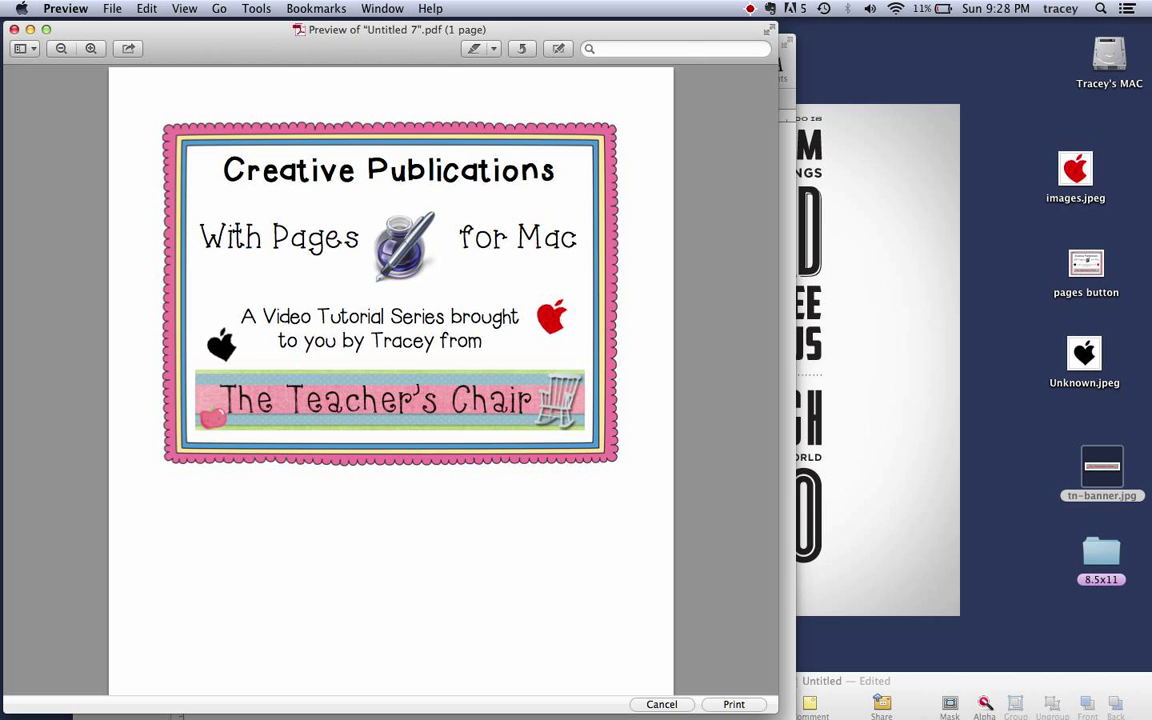
click(116, 11)
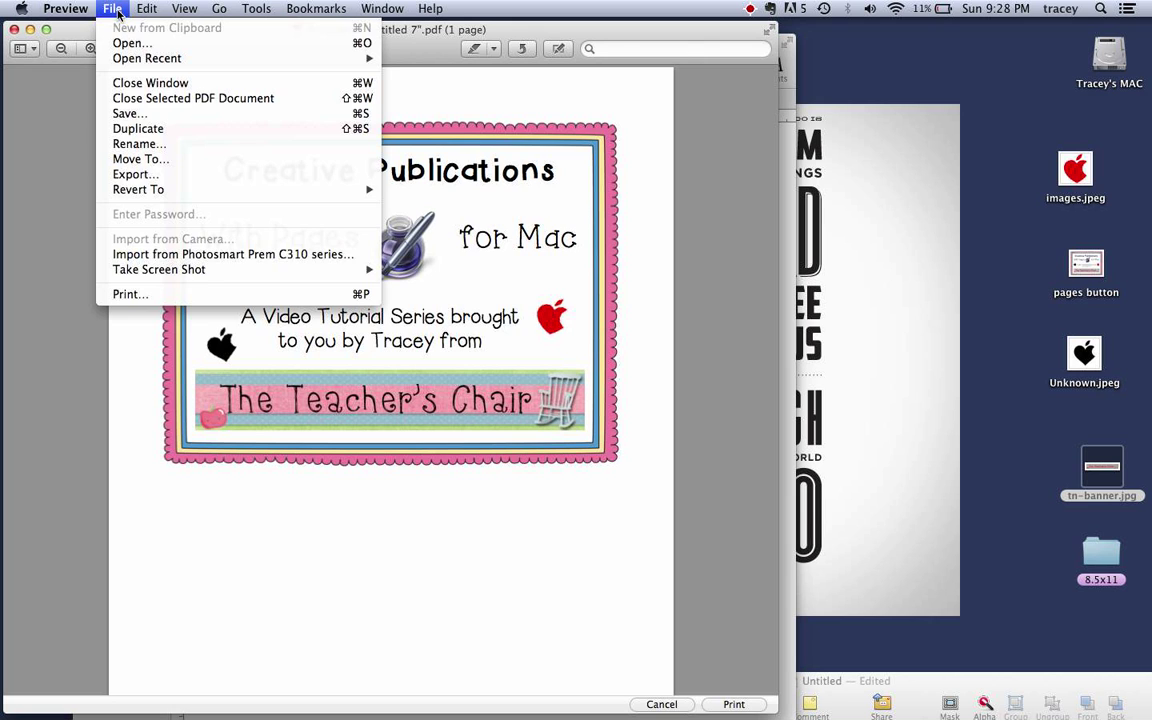
mouse_move(200, 272)
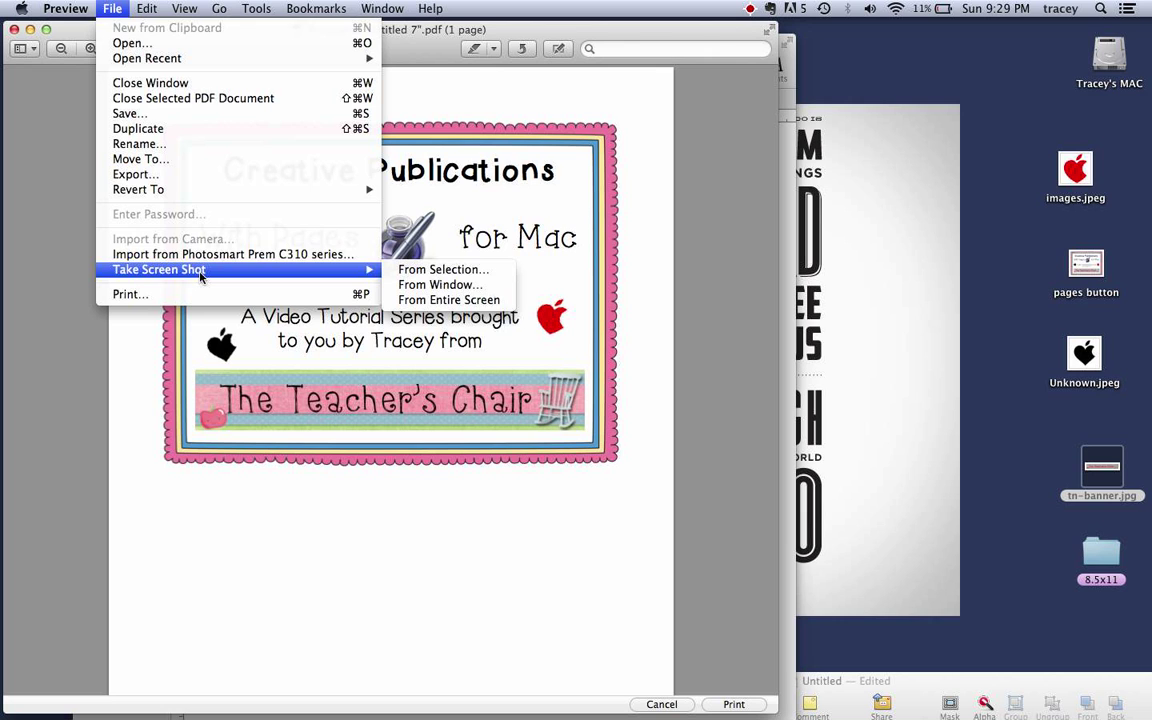
click(378, 268)
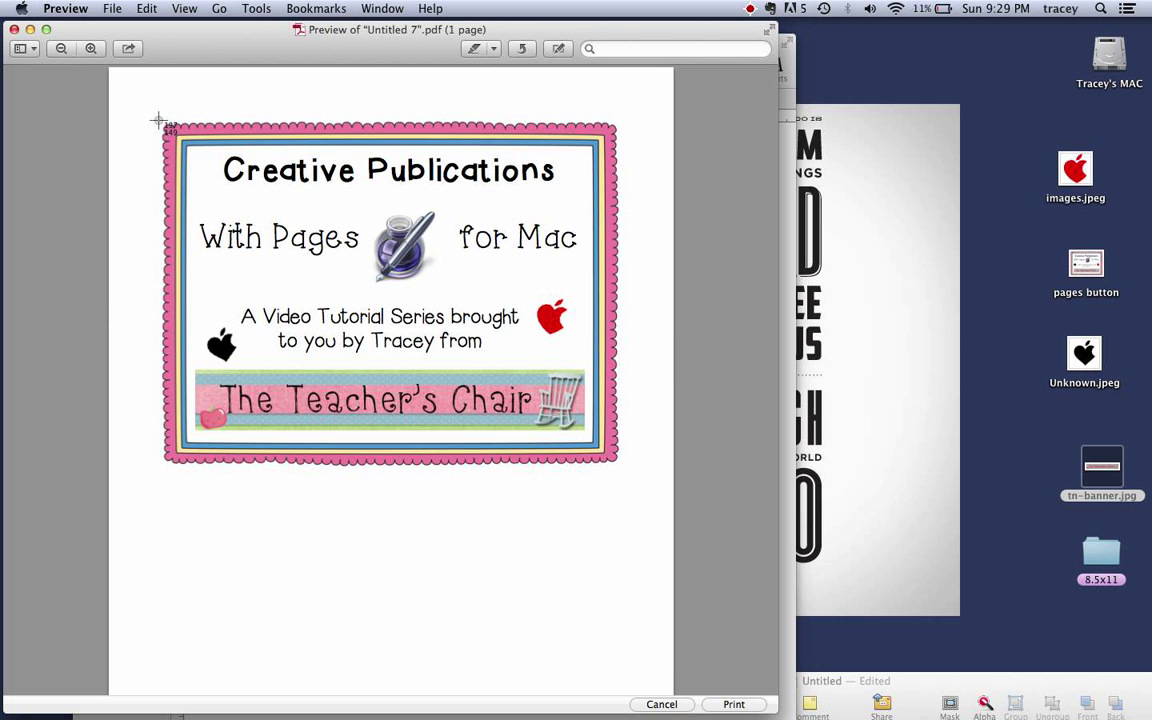
drag(158, 120, 622, 470)
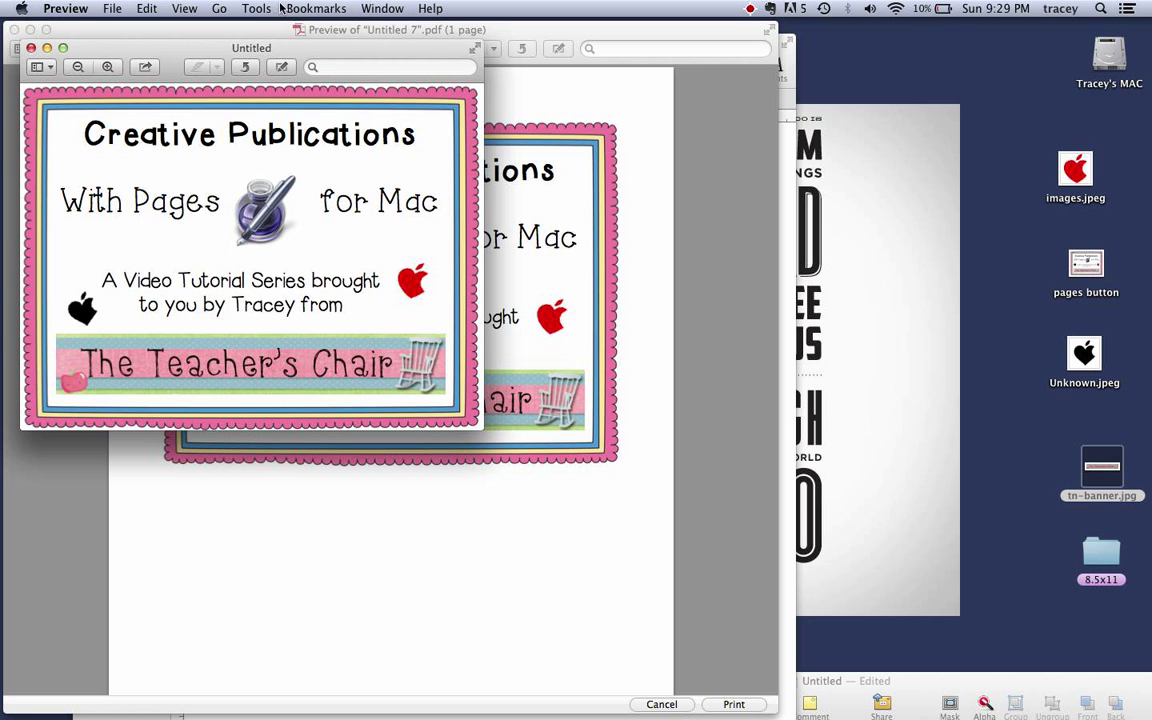
- Save the captured image to the Desktop as "pages png" in PNG format, and close the image and PDF windows
click(113, 9)
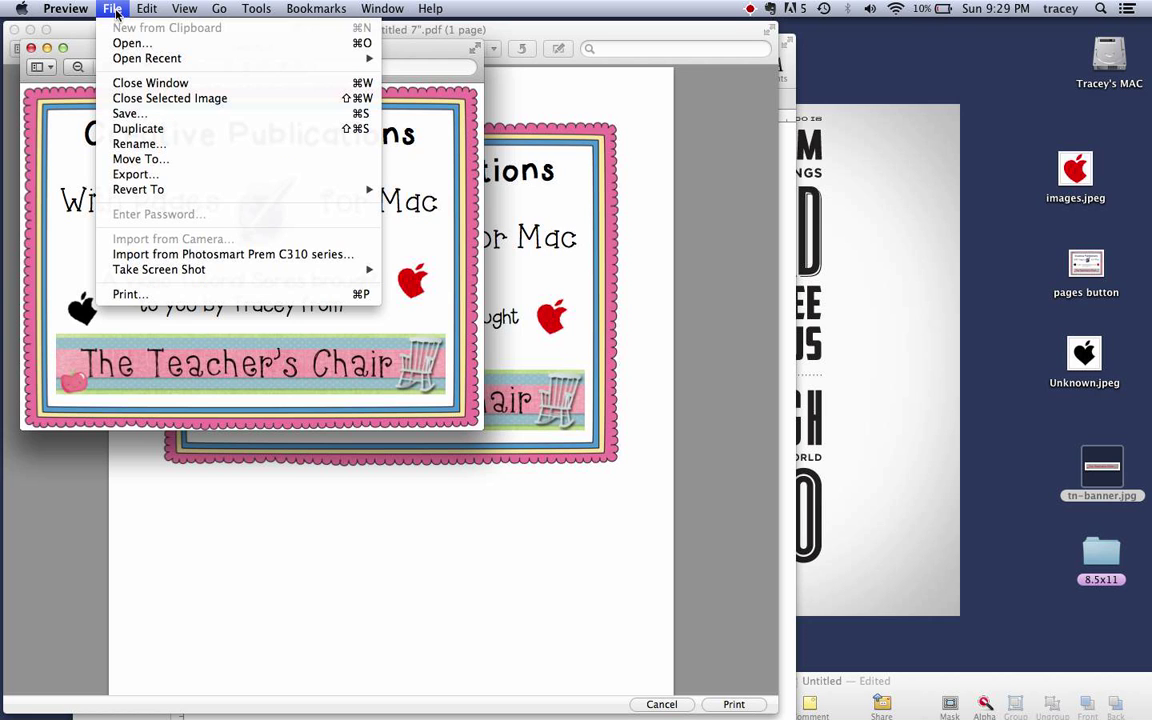
click(149, 116)
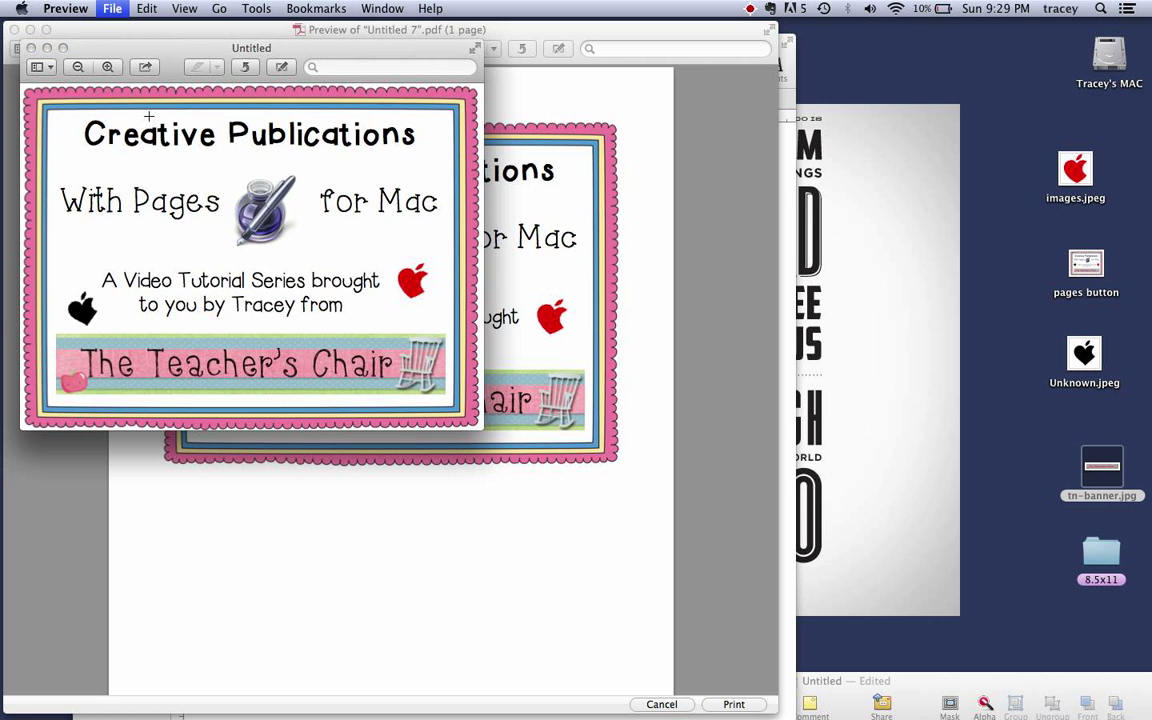
click(343, 140)
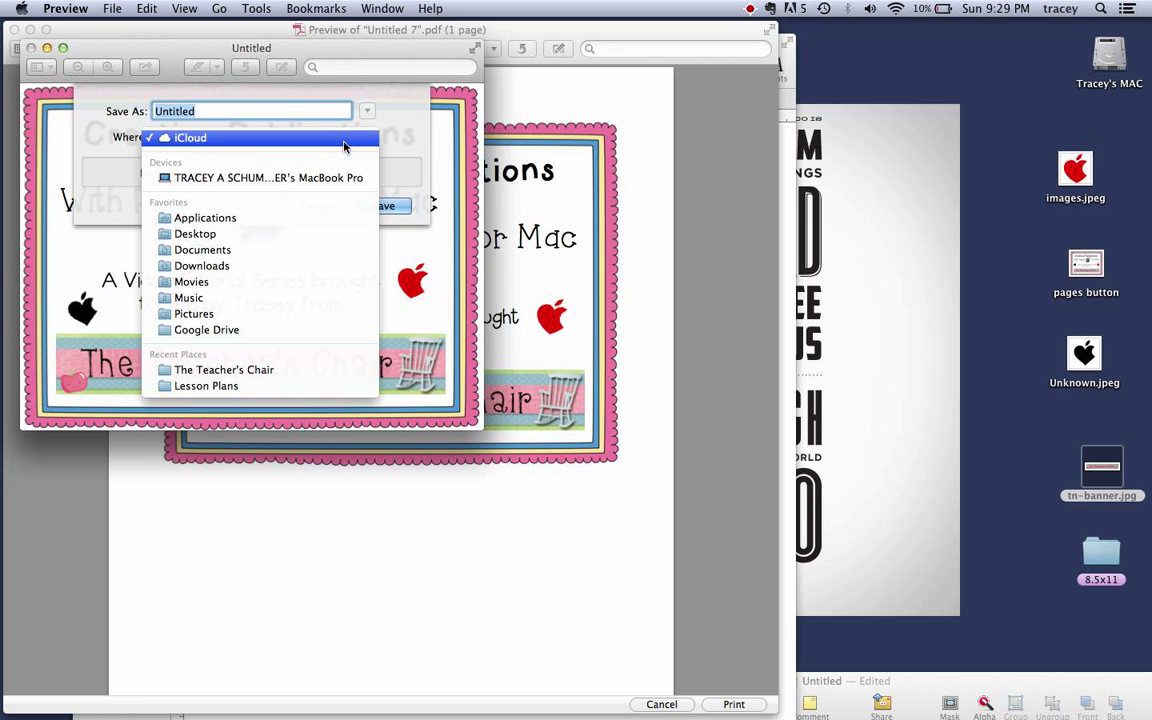
click(292, 232)
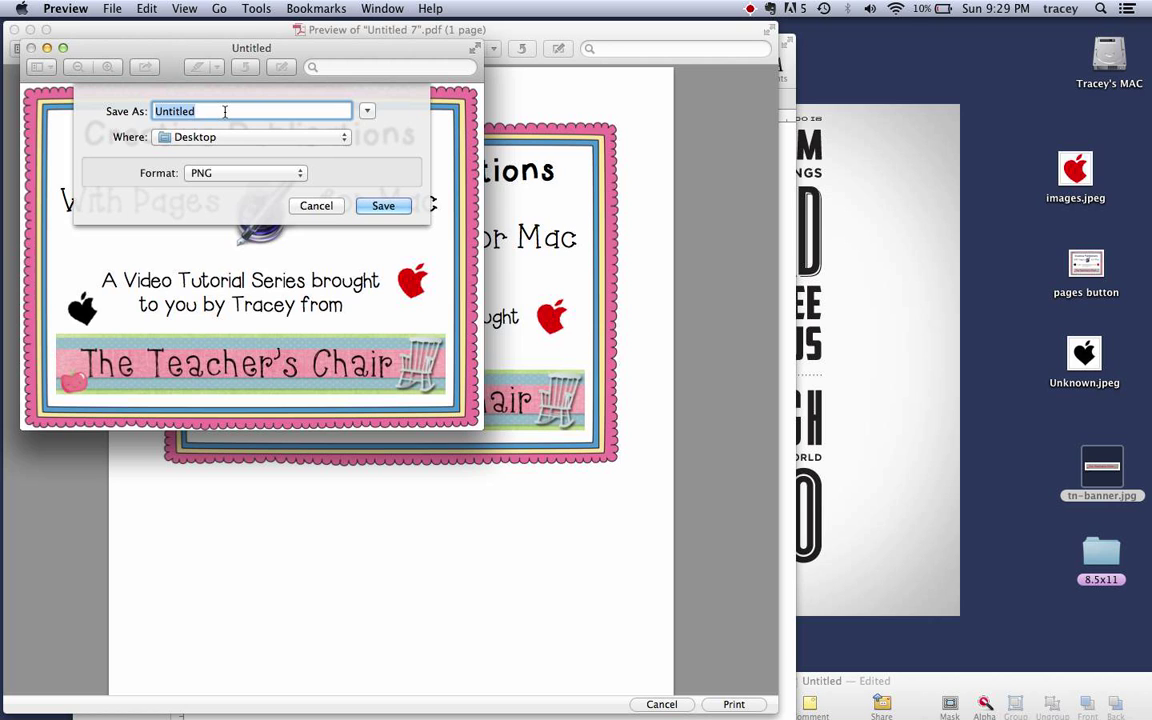
text(pages png)
click(381, 205)
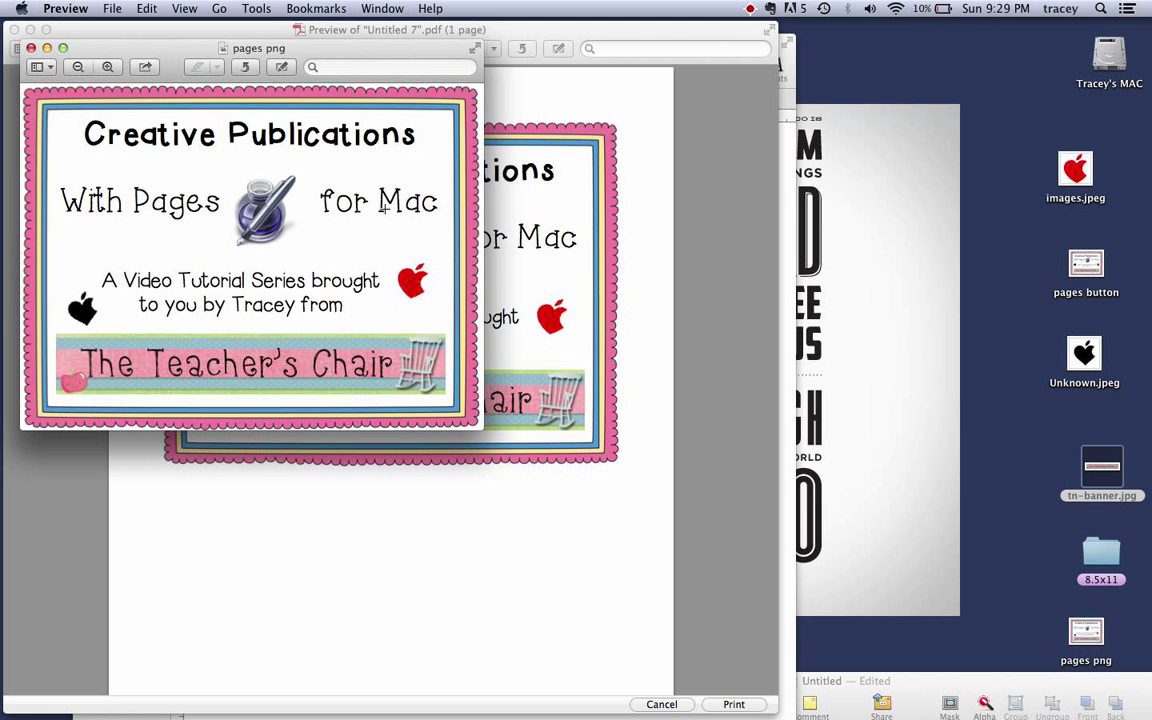
click(30, 48)
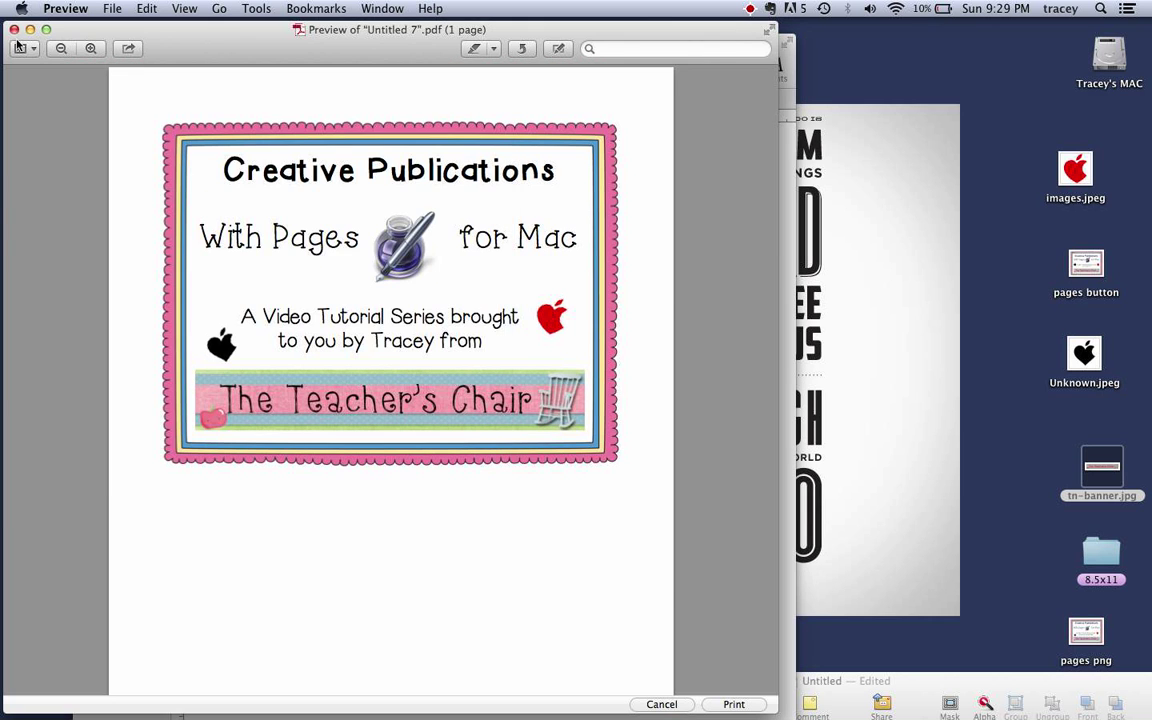
click(14, 29)
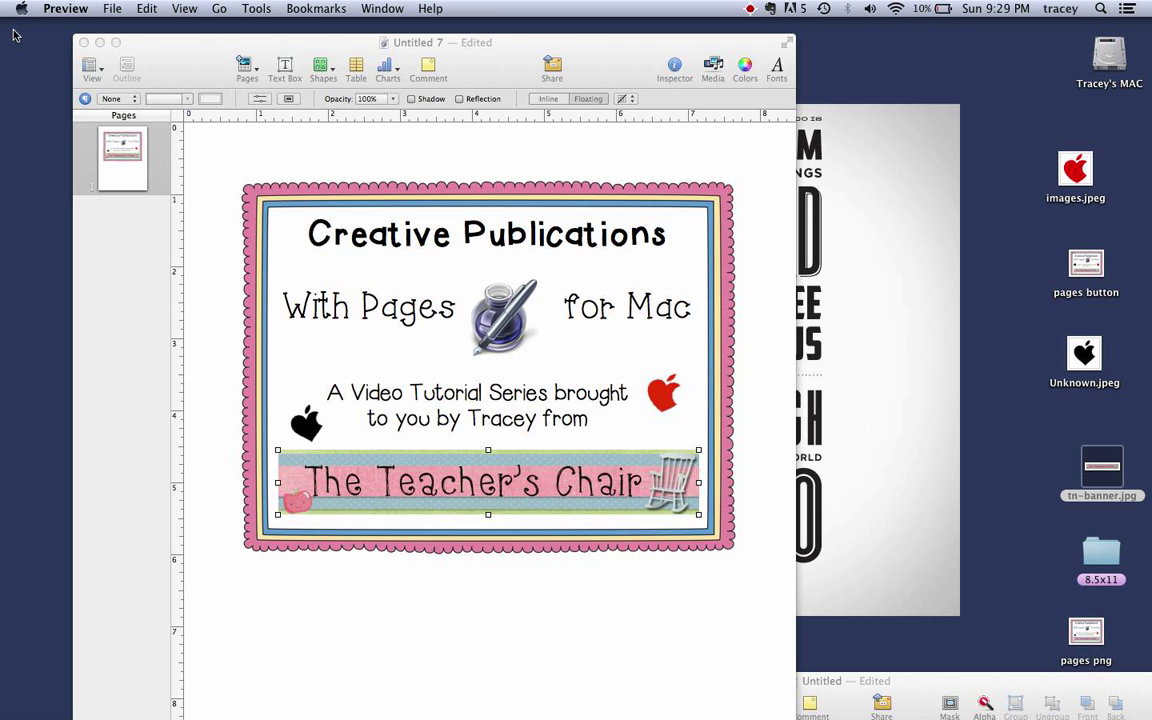
- Add a blank second page in Pages, place the pages png image on it and enlarge it to about 5.8 in wide
click(244, 64)
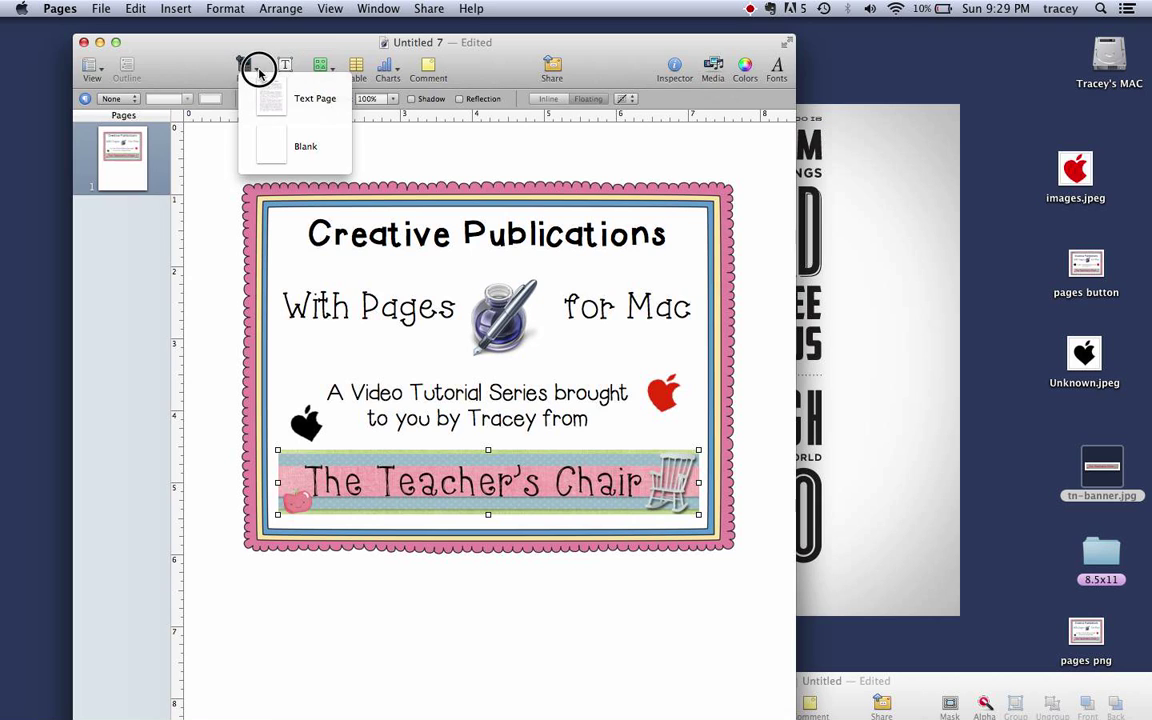
click(263, 131)
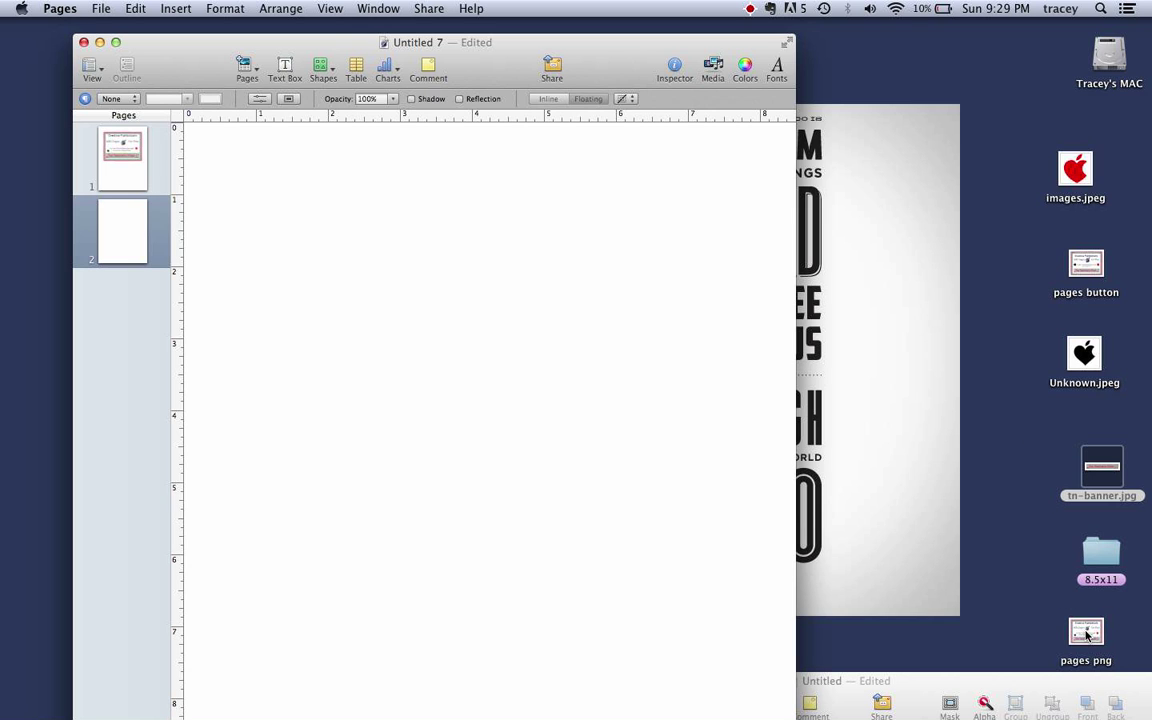
drag(1087, 634, 470, 337)
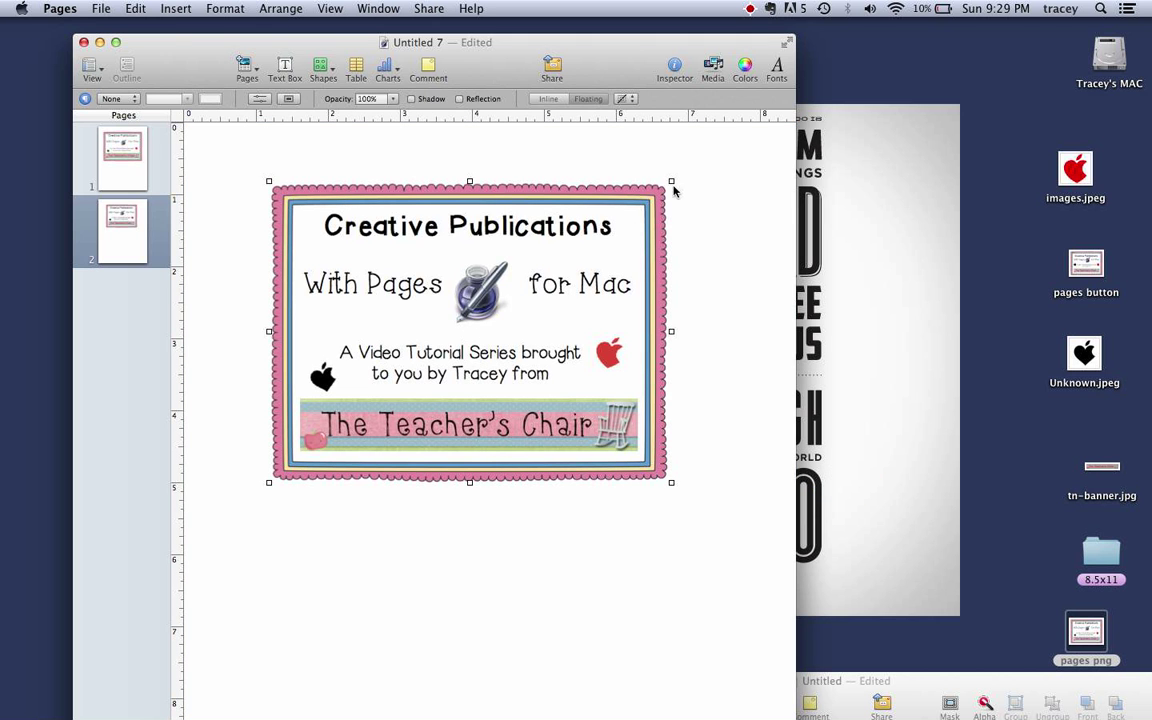
drag(671, 181, 689, 210)
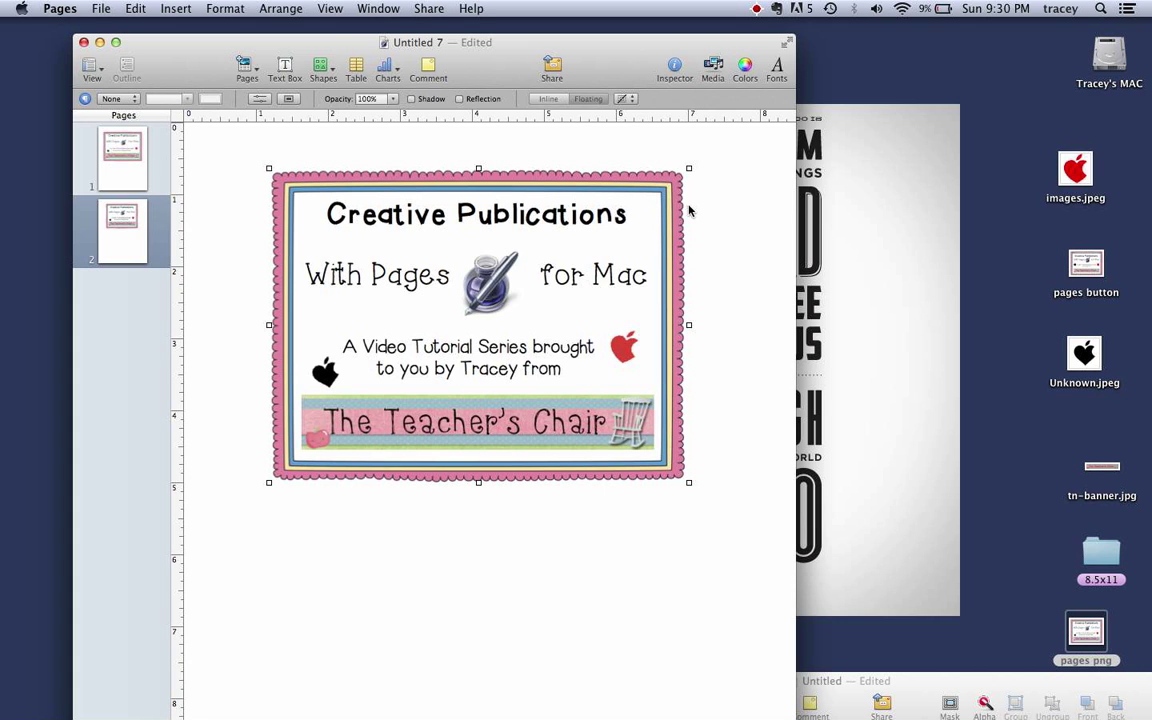
click(757, 9)
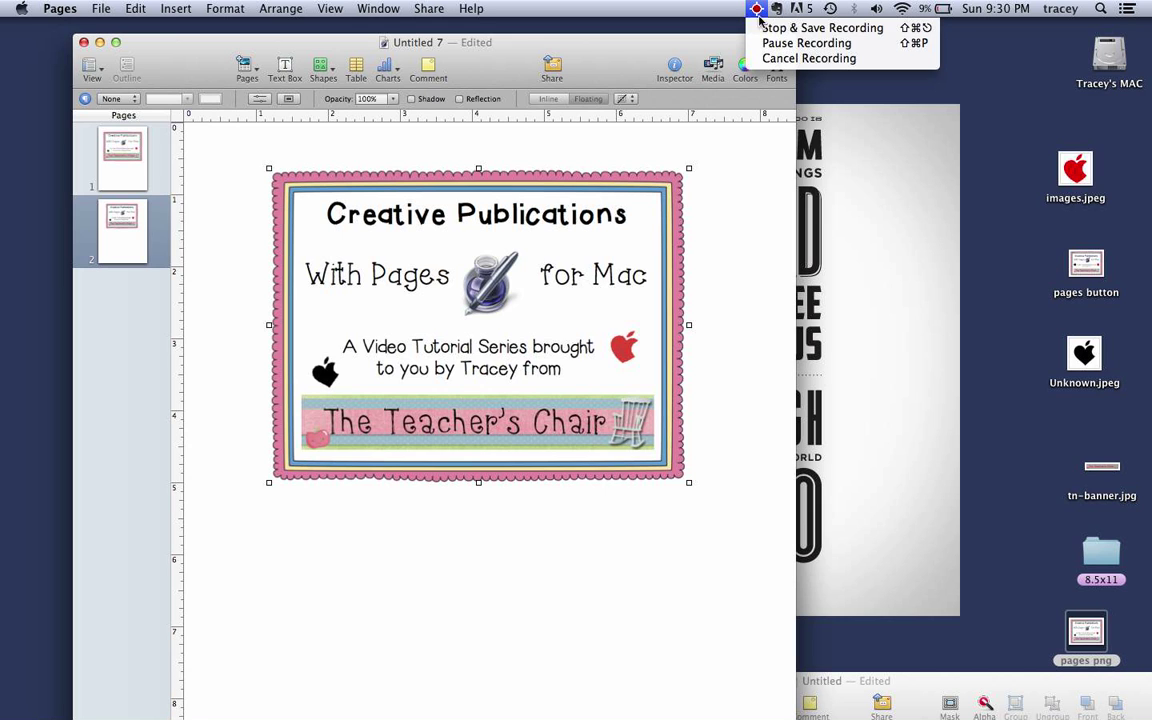